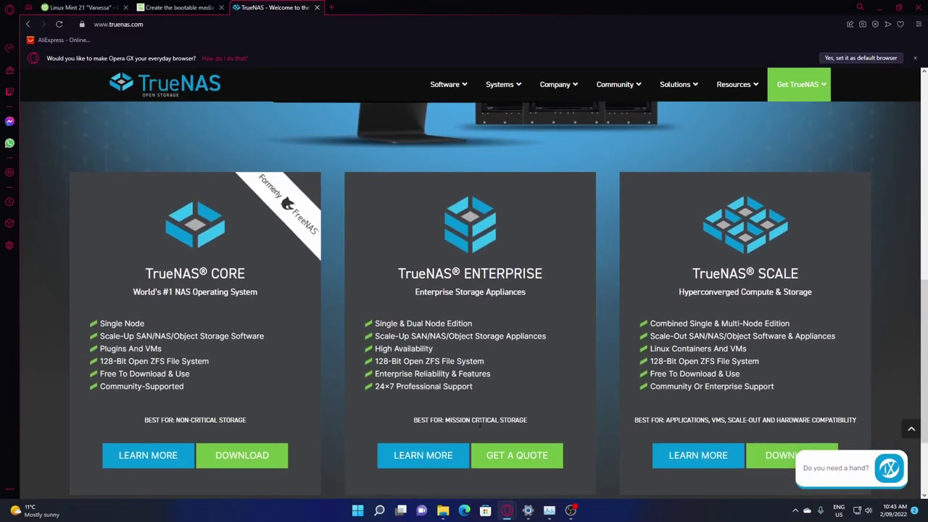
Return to the TrueNAS search results and open the TrueNAS SCALE download page
scroll(324, 231, up, 10)
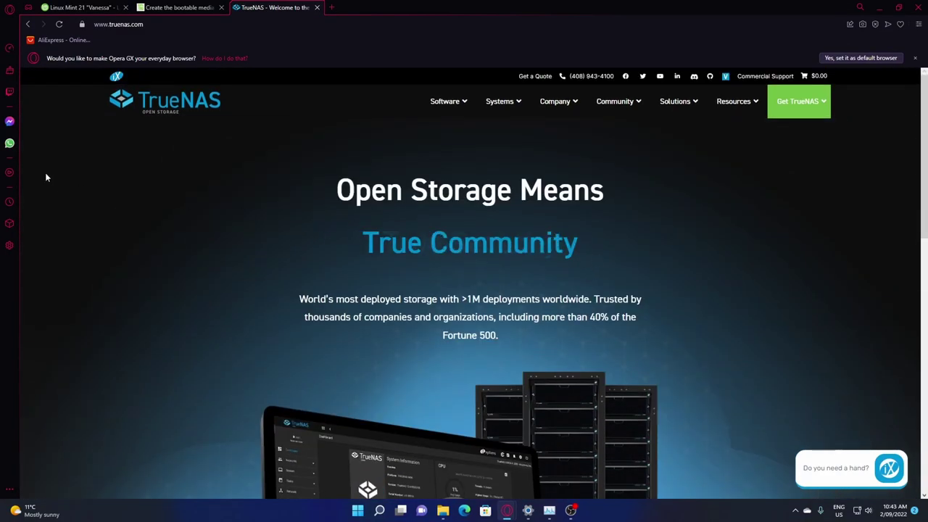
scroll(150, 199, down, 12)
scroll(151, 200, up, 12)
key(alt+Left)
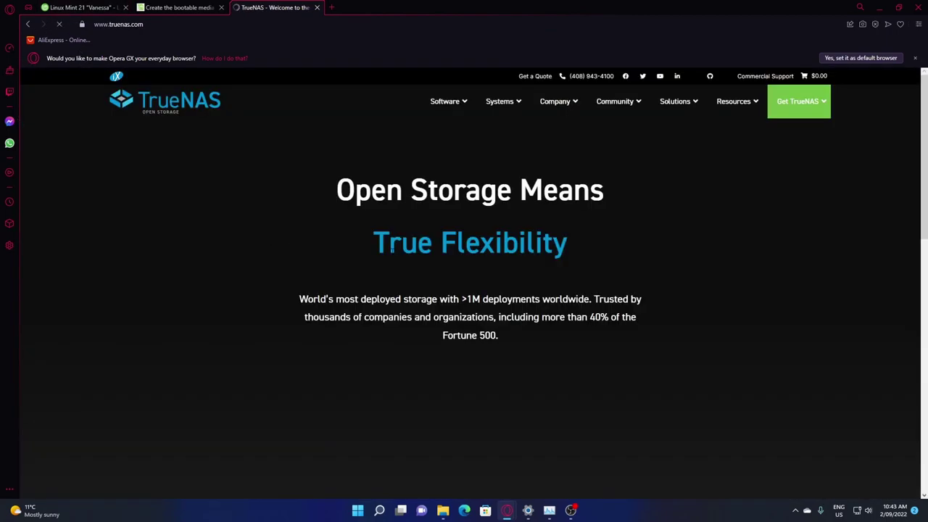
scroll(283, 203, down, 10)
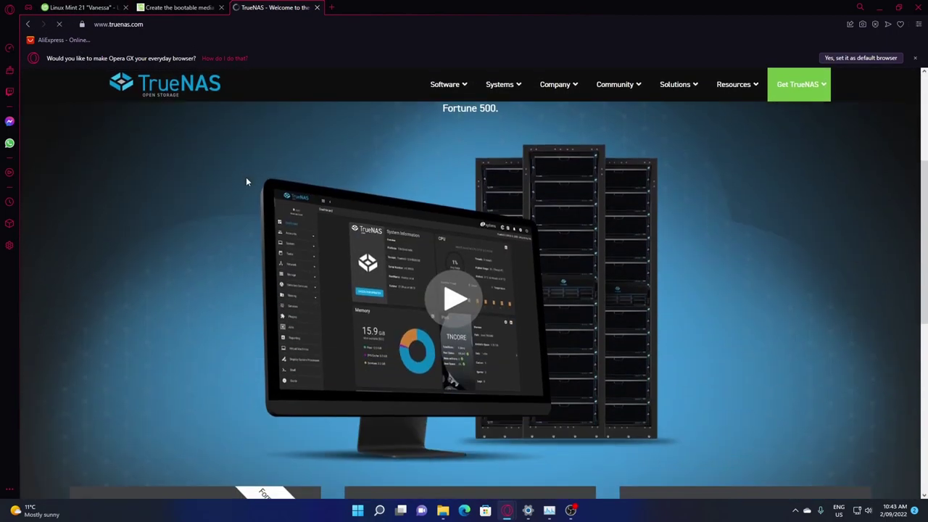
scroll(74, 318, up, 10)
scroll(435, 364, down, 1)
scroll(436, 365, down, 8)
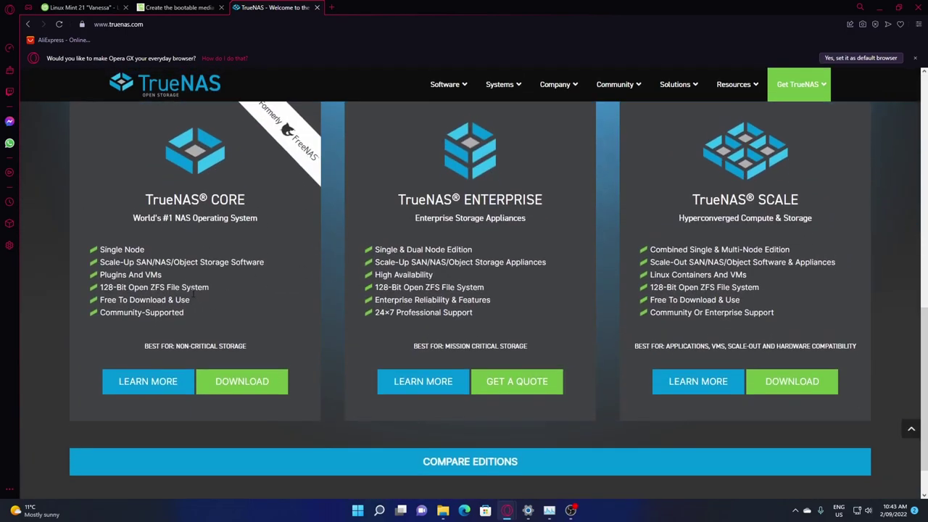
scroll(222, 298, up, 3)
scroll(222, 300, down, 2)
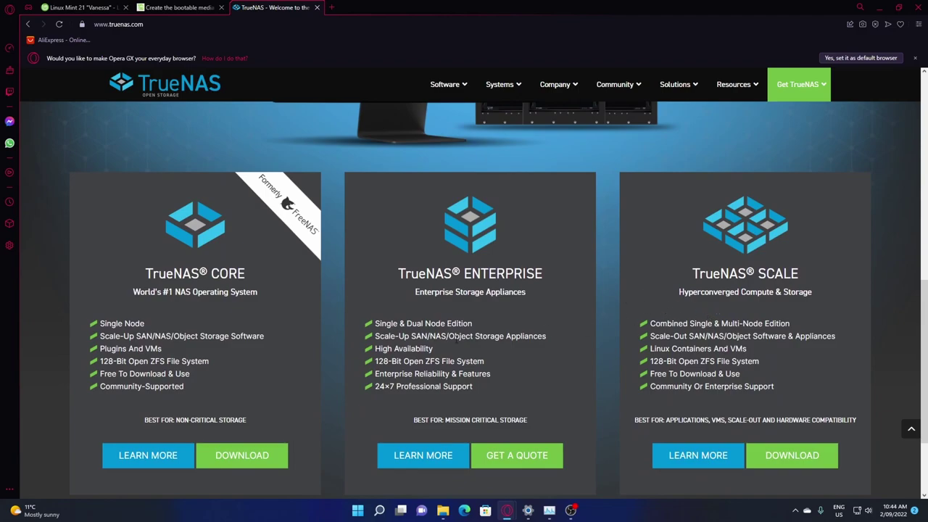
scroll(252, 331, down, 3)
scroll(207, 329, up, 2)
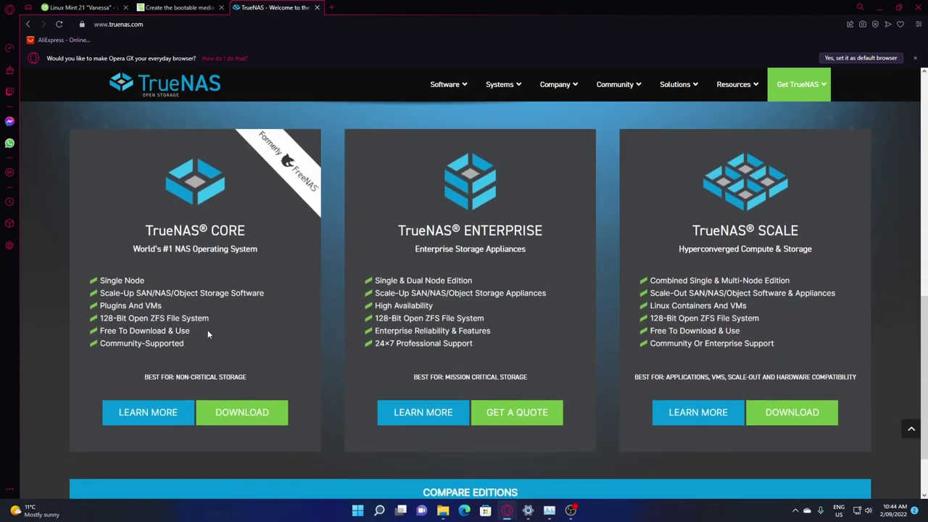
click(811, 413)
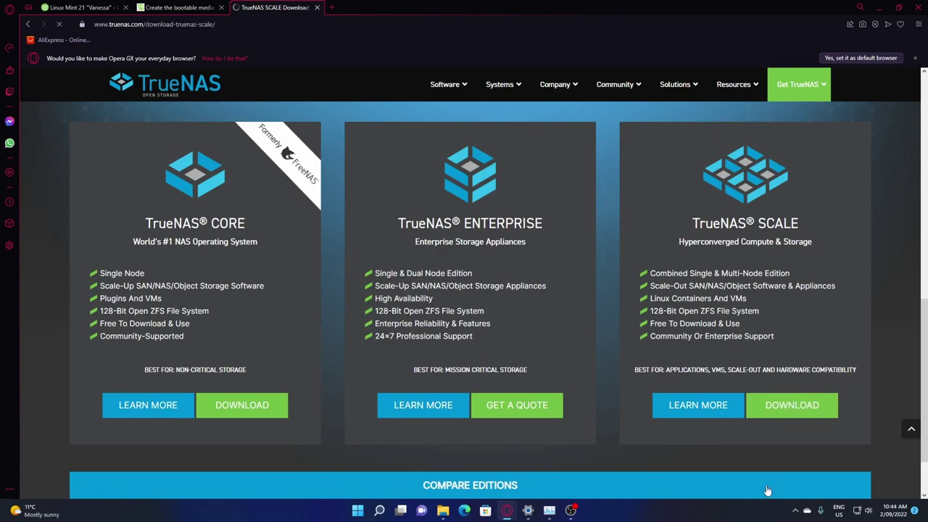
Skip the newsletter sign-up and start downloading the TrueNAS SCALE 22.02.3 ISO
scroll(500, 252, down, 3)
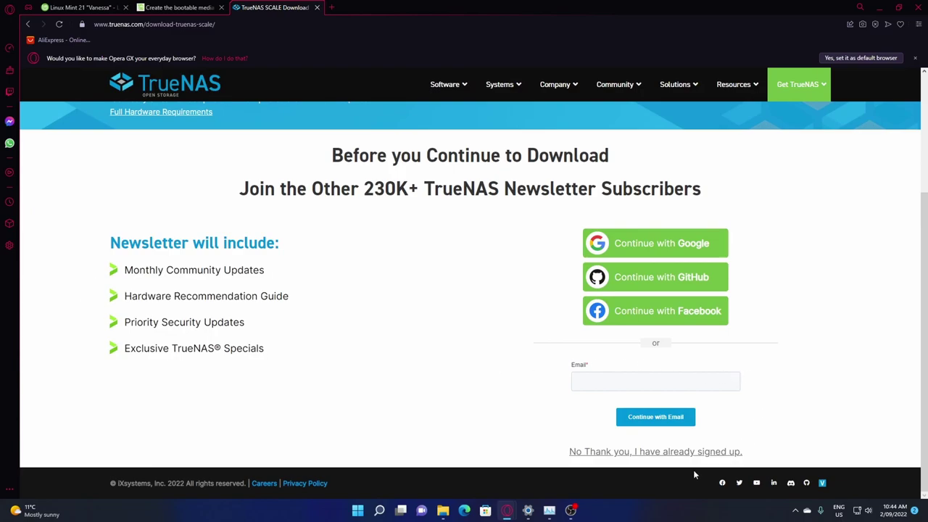
click(690, 451)
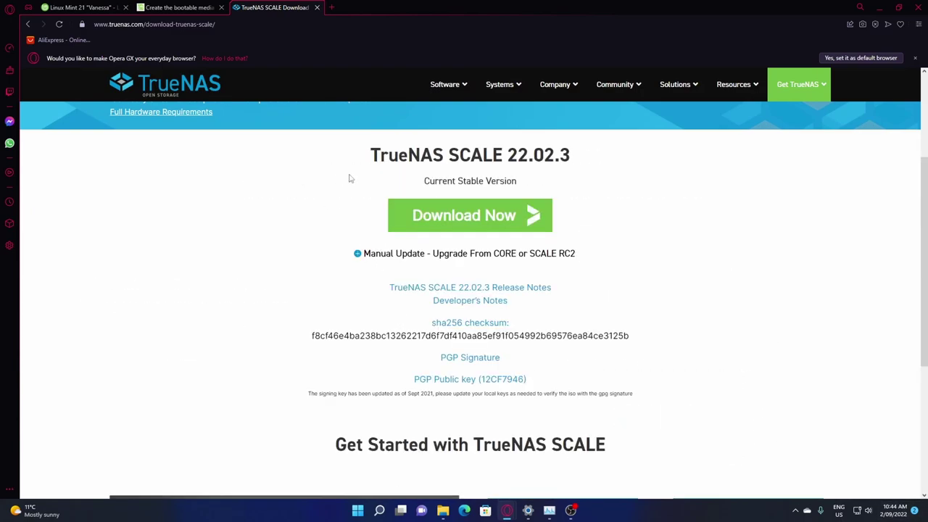
scroll(435, 185, down, 1)
click(525, 194)
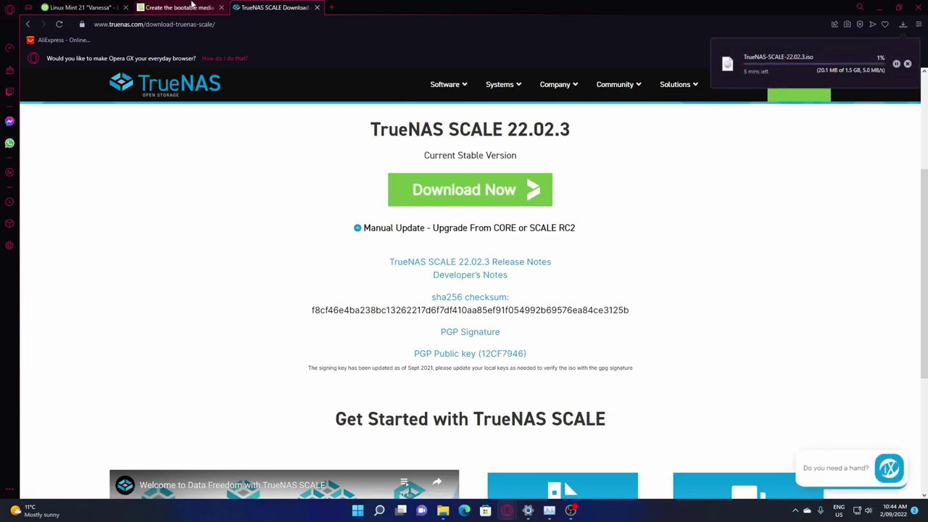
Go to the Linux Mint home page and open the Linux Mint 21 download page
click(84, 7)
scroll(622, 134, down, 6)
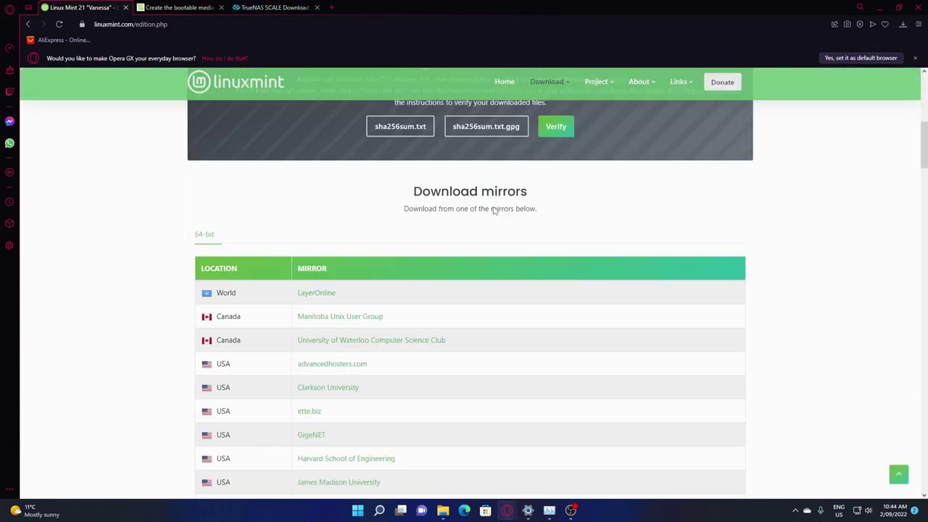
scroll(622, 135, up, 6)
click(29, 24)
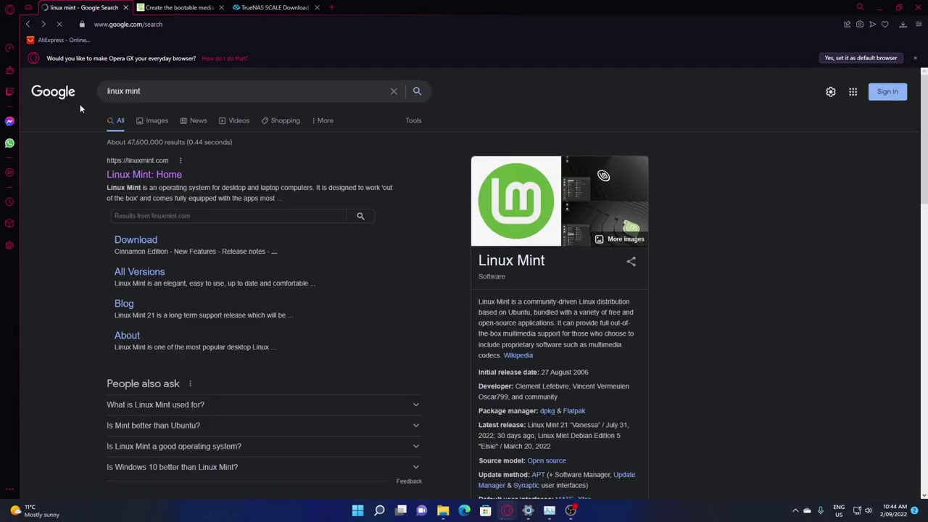
click(131, 175)
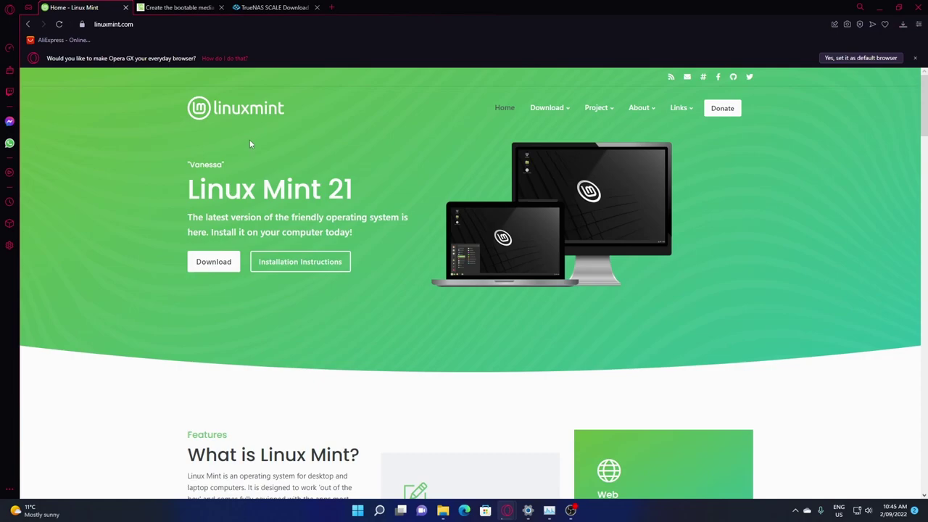
scroll(253, 145, down, 1)
scroll(253, 145, up, 1)
click(212, 261)
Find the MATE Edition on the Linux Mint 21 download page and open its download page
scroll(391, 210, down, 1)
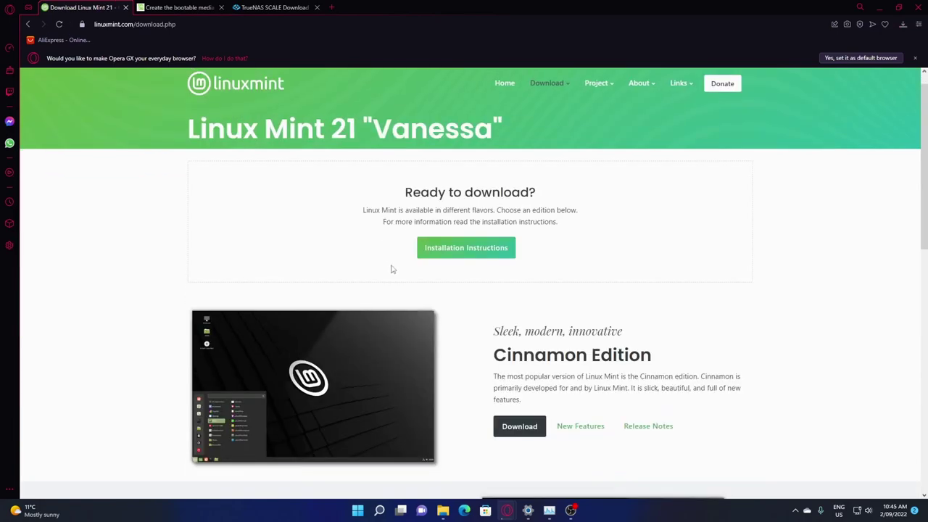
scroll(584, 320, down, 5)
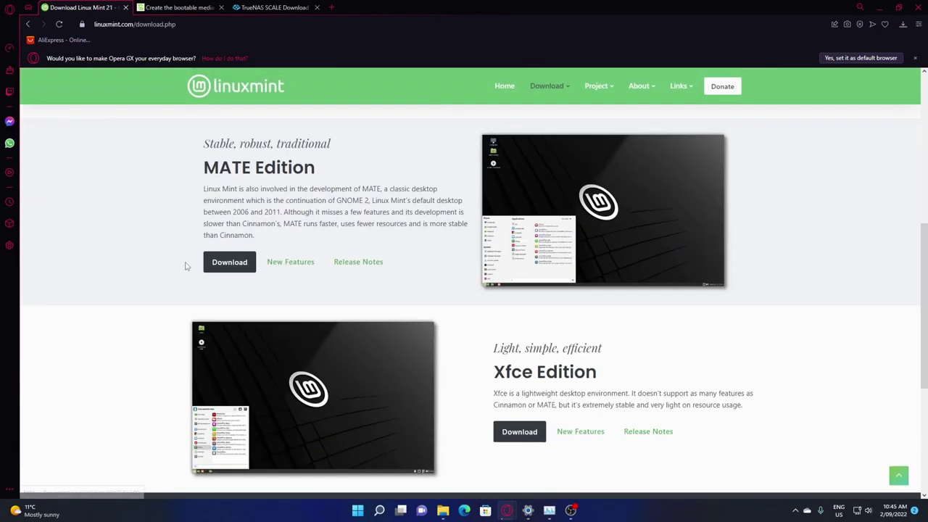
scroll(341, 209, down, 2)
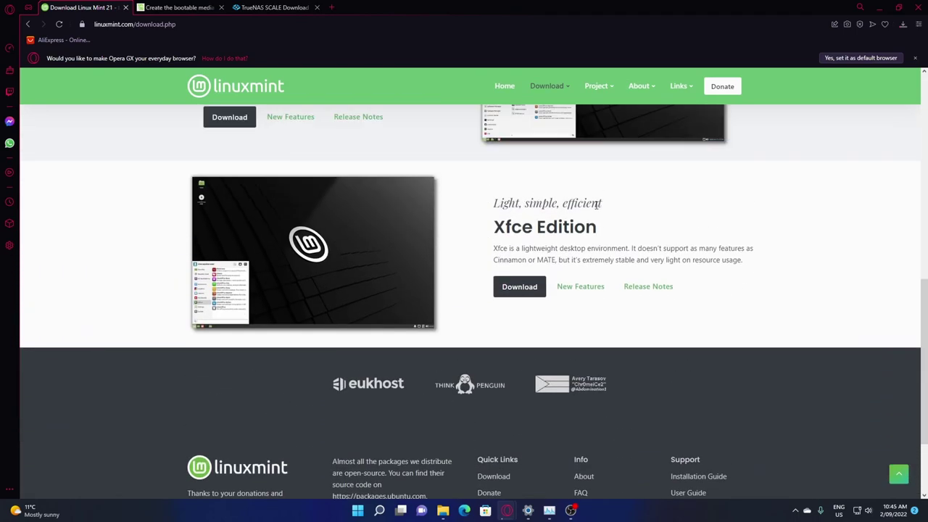
scroll(131, 233, up, 4)
scroll(292, 263, up, 1)
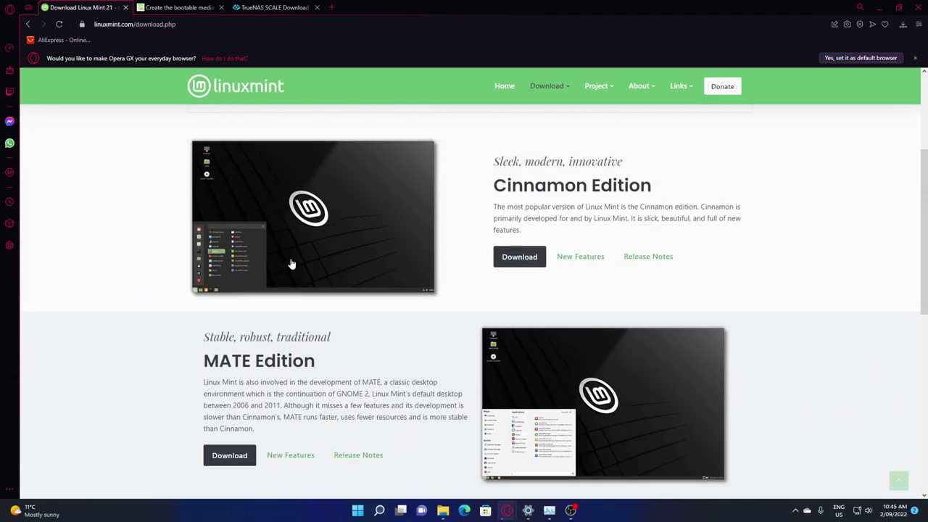
scroll(290, 261, down, 3)
scroll(332, 227, up, 4)
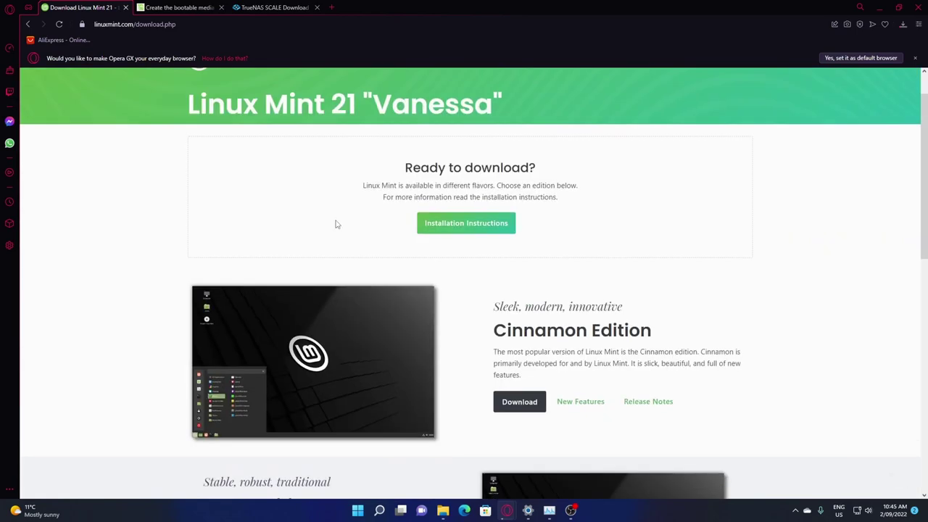
scroll(572, 333, down, 1)
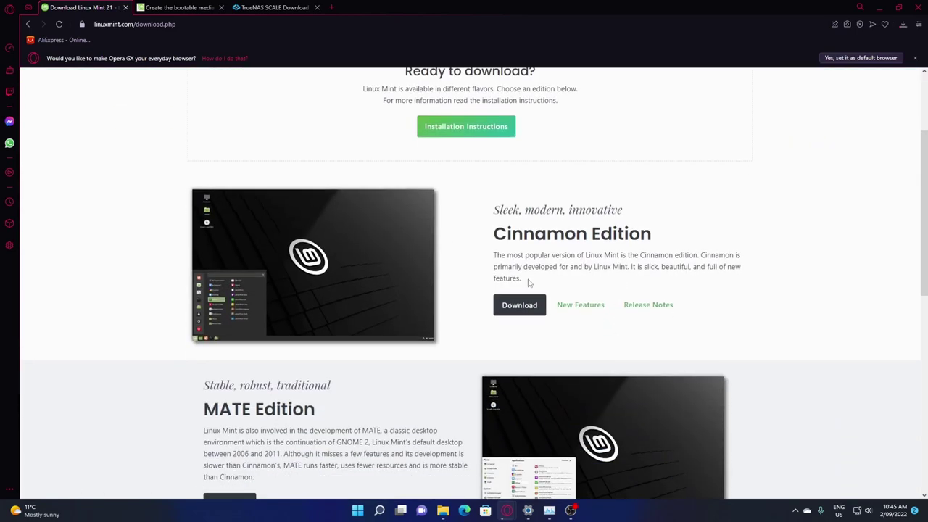
scroll(648, 290, down, 2)
scroll(505, 169, up, 2)
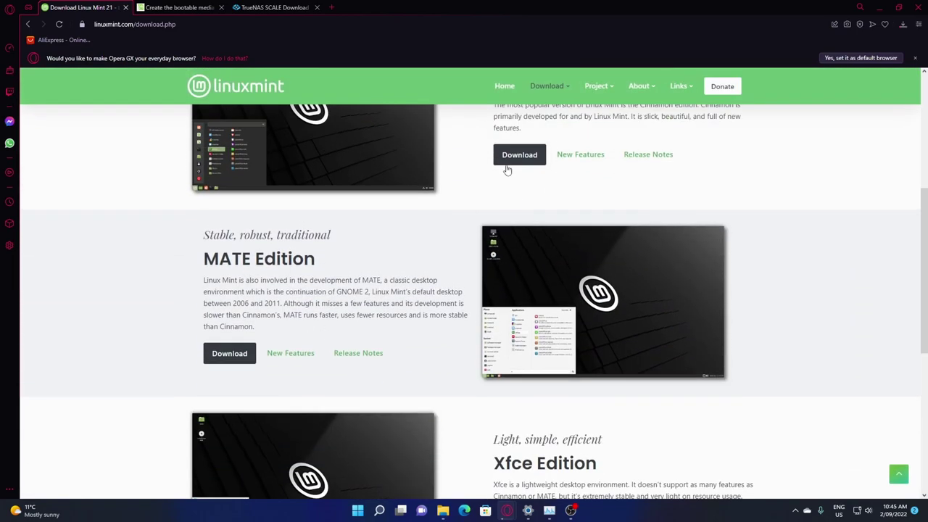
scroll(327, 238, down, 2)
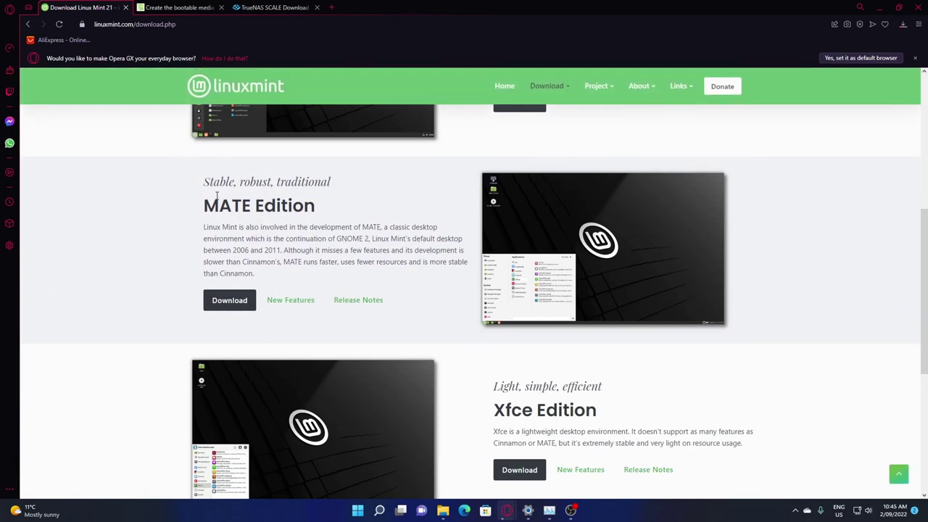
scroll(243, 217, down, 1)
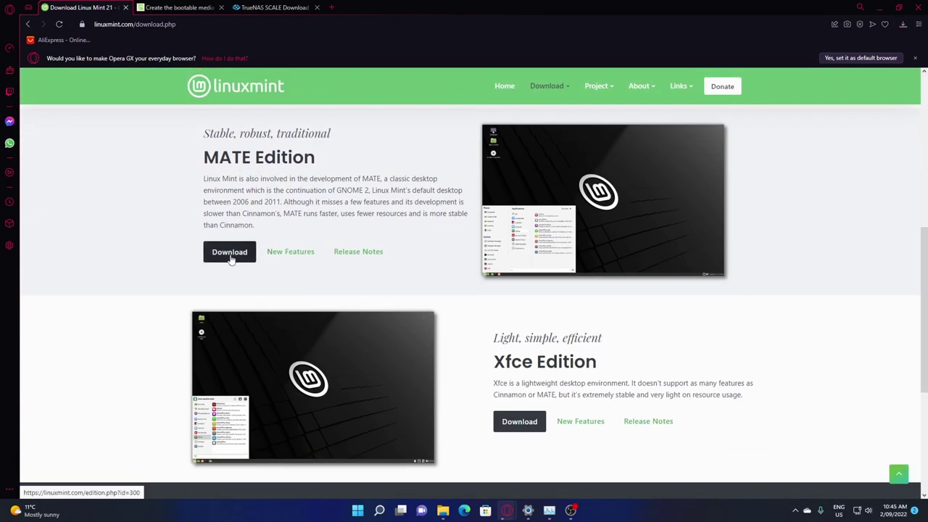
click(229, 252)
Start downloading linuxmint-21-mate-64bit.iso from the LayerOnline mirror
scroll(427, 213, down, 6)
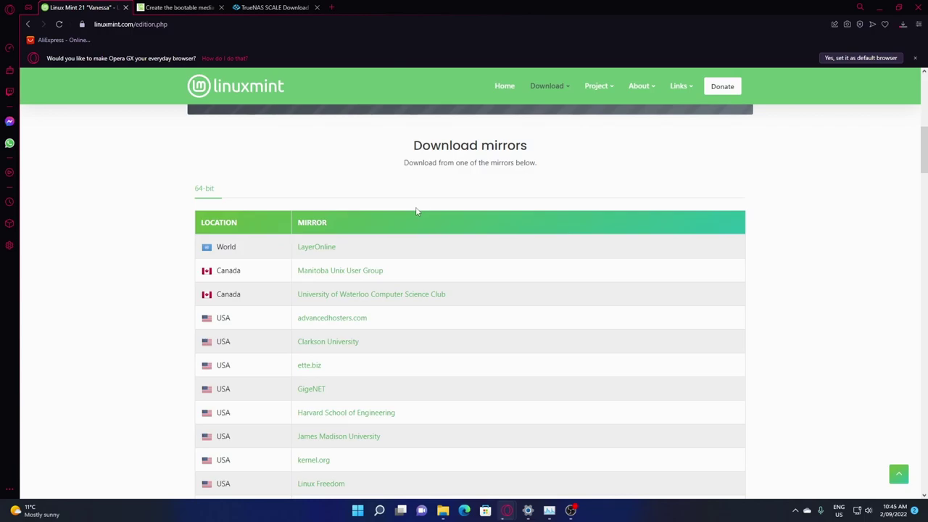
scroll(415, 209, up, 3)
scroll(415, 208, down, 2)
click(335, 345)
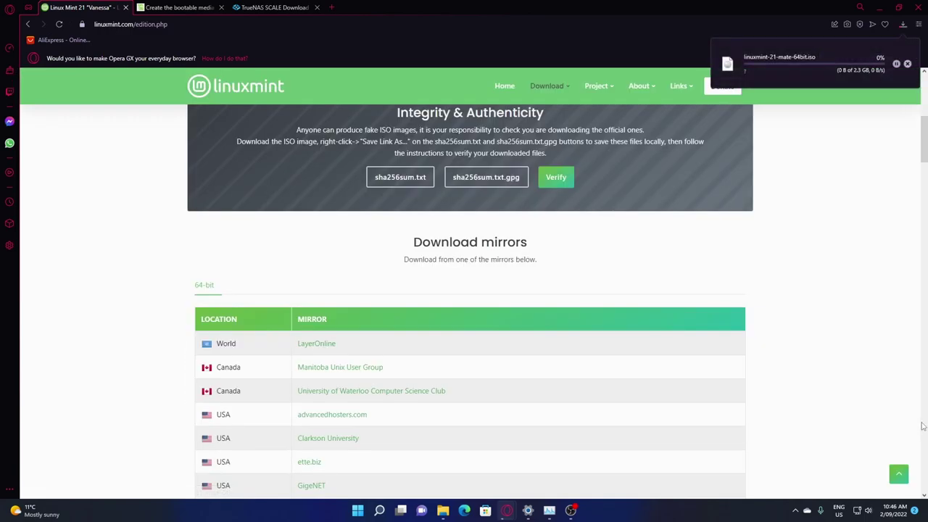
scroll(667, 214, up, 5)
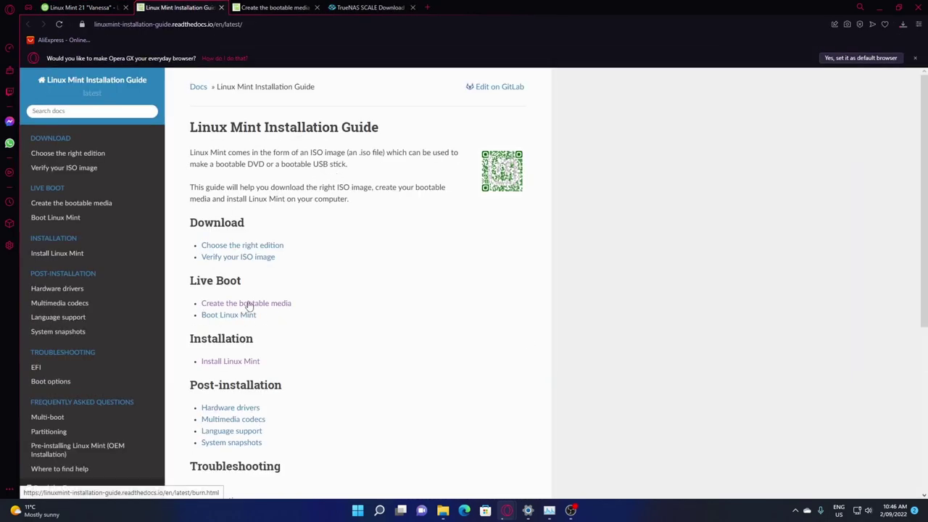
Open the Mint guide's 'Create the bootable media' page and follow its Etcher link
click(249, 305)
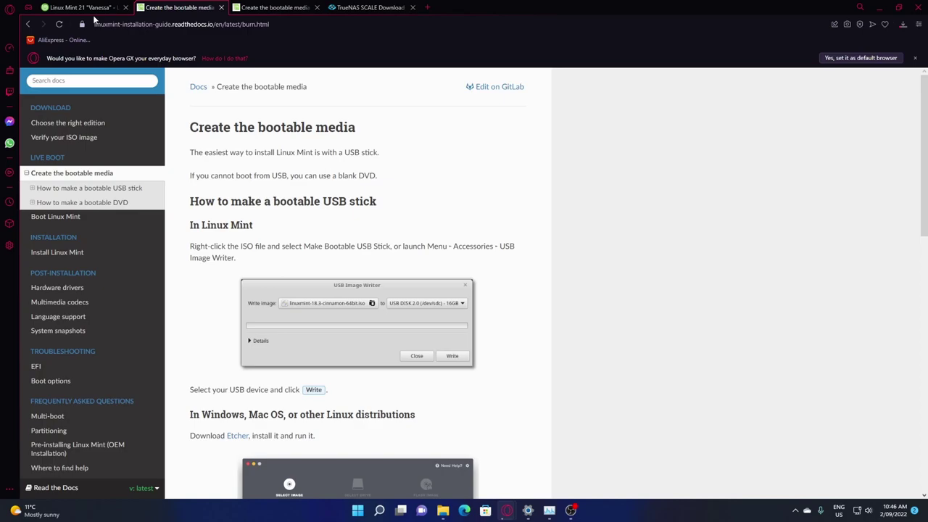
click(28, 24)
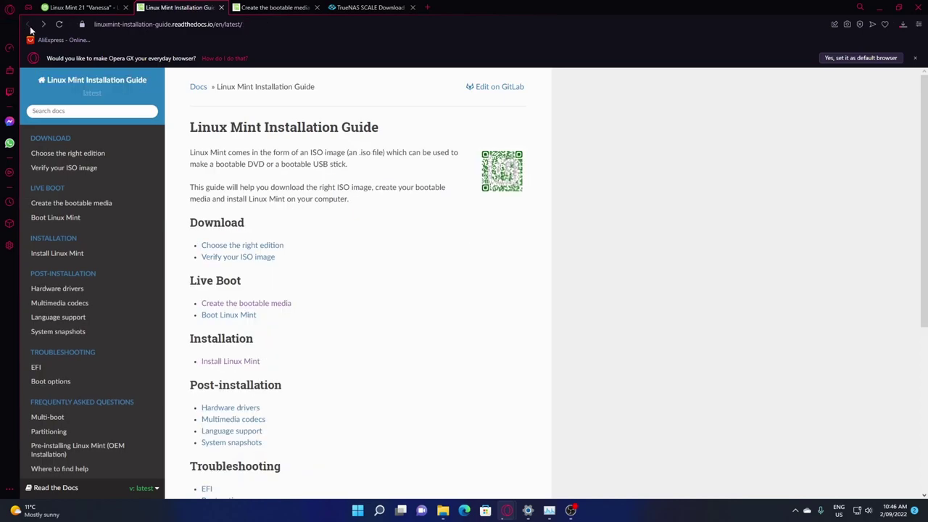
click(87, 7)
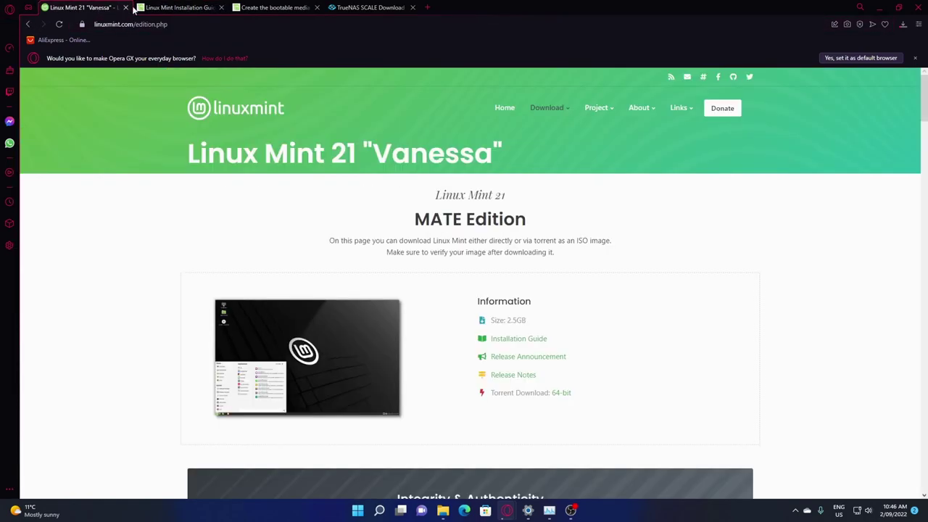
scroll(537, 293, down, 7)
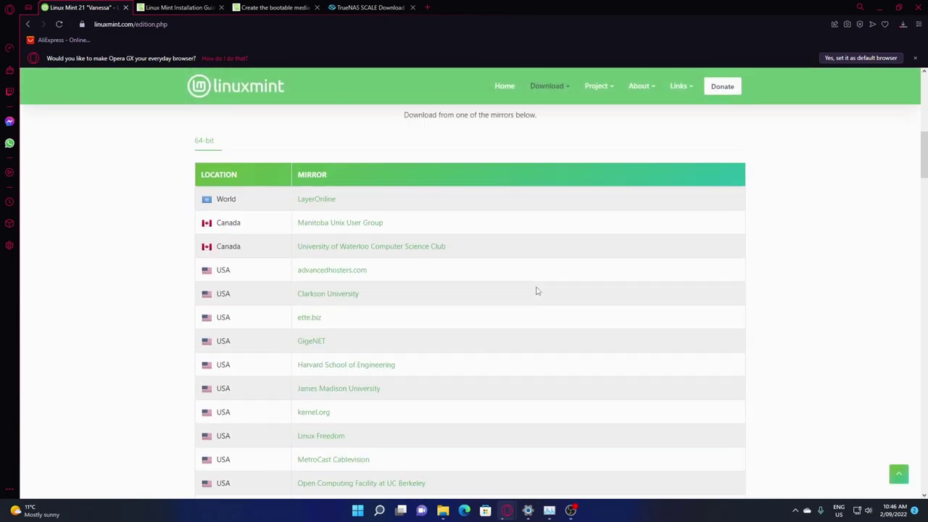
scroll(522, 283, up, 7)
click(178, 7)
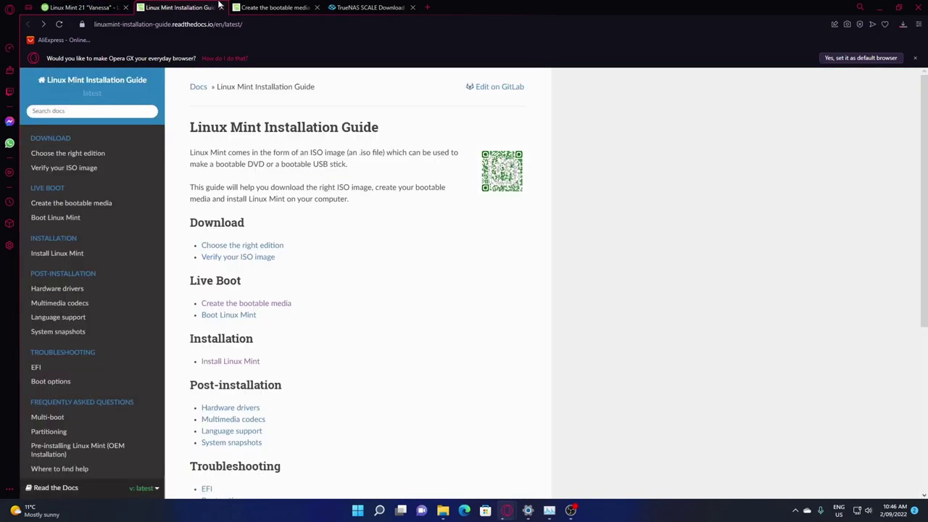
click(270, 306)
scroll(278, 239, down, 10)
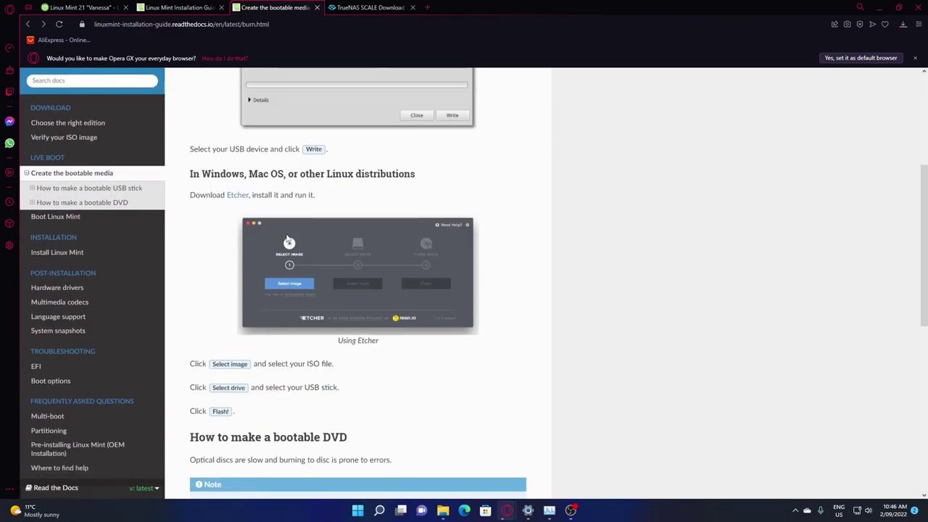
scroll(278, 239, up, 5)
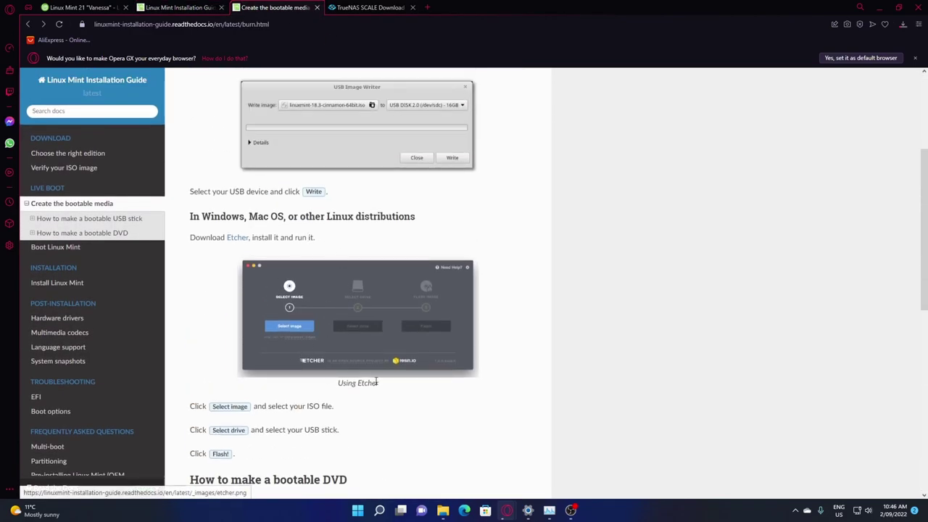
click(237, 239)
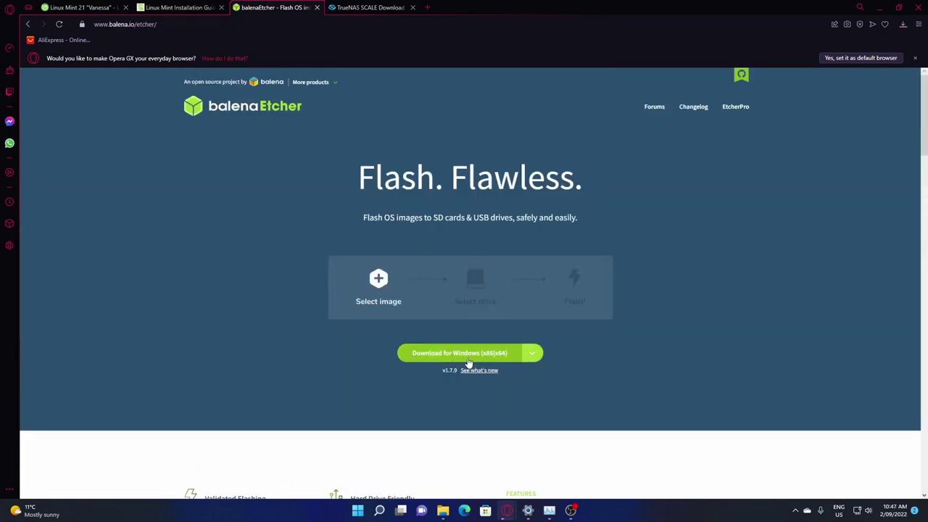
Check Opera's downloads: TrueNAS SCALE ISO at 59%, Linux Mint MATE ISO at 5%
click(903, 24)
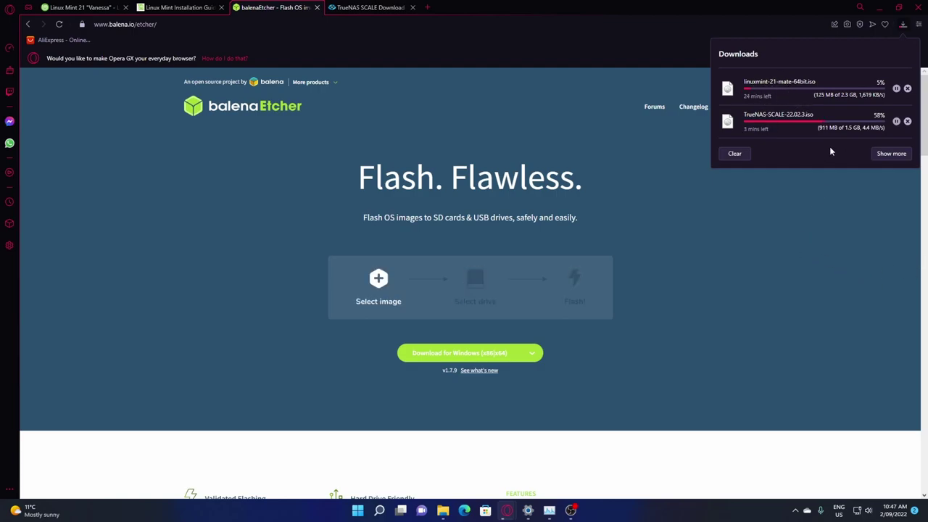
Launch balenaEtcher from the desktop shortcut with the 31 GB Lexar USB drive as target
click(883, 7)
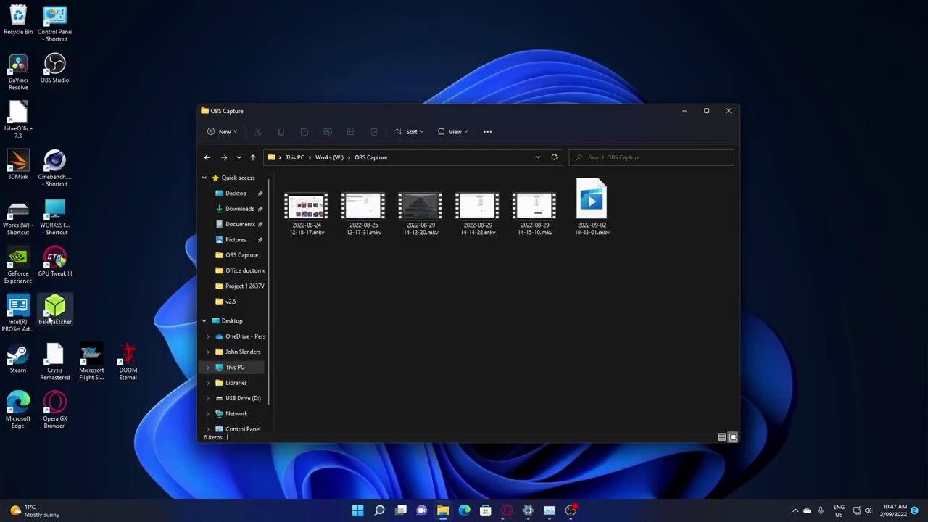
key(super+d)
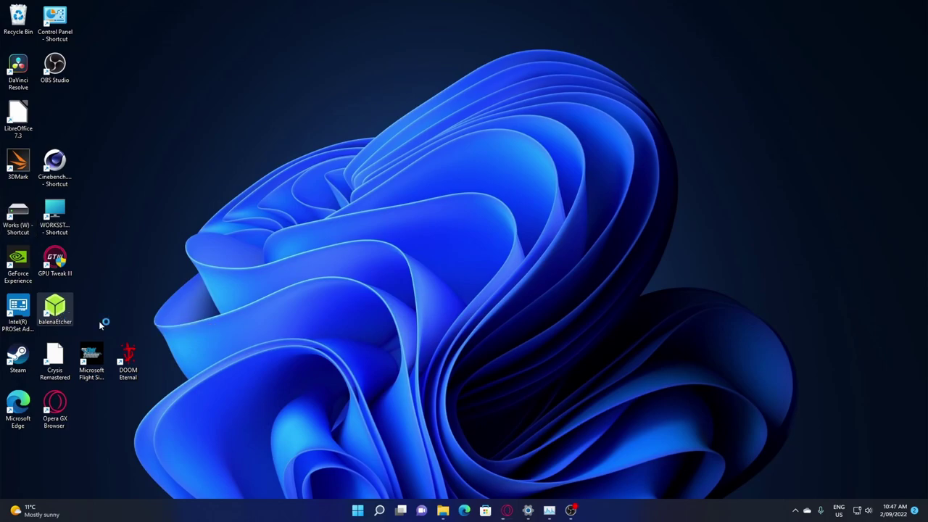
click(464, 274)
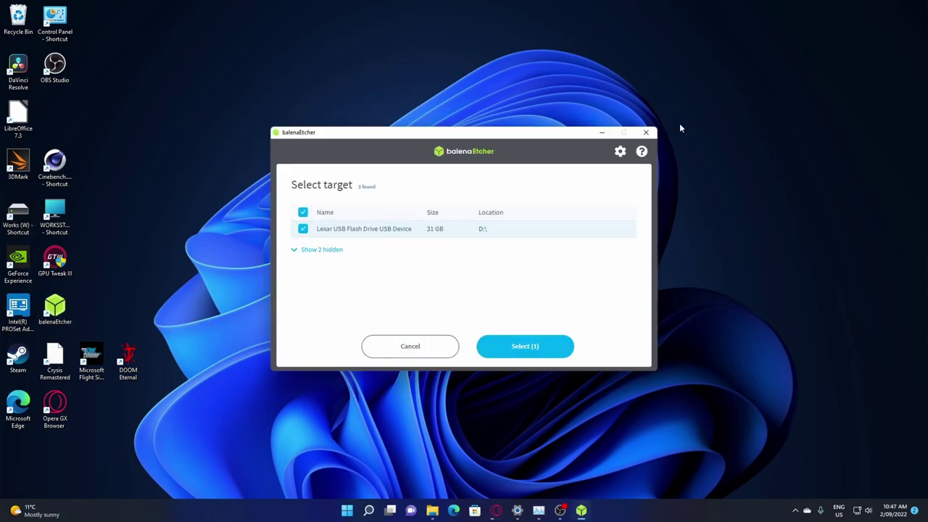
click(646, 132)
double_click(55, 308)
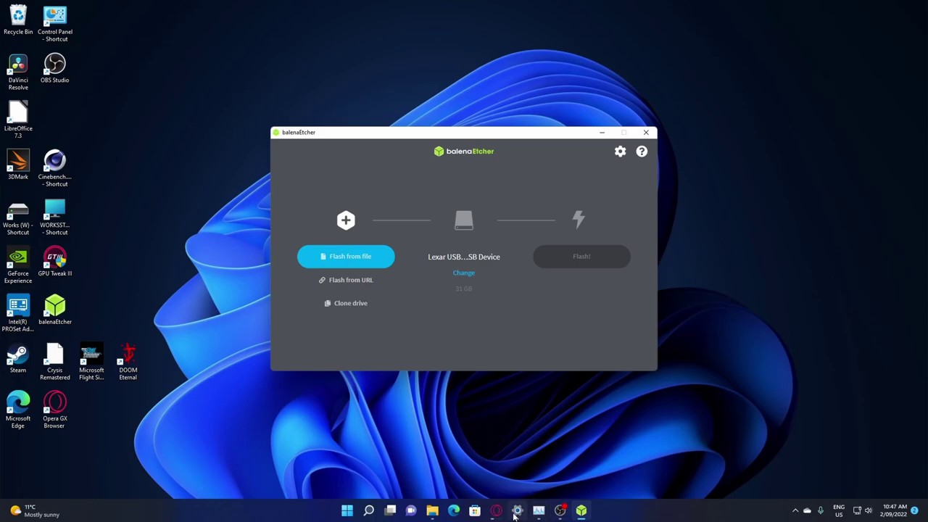
Recheck Opera's downloads until the TrueNAS SCALE ISO has finished
mouse_move(495, 512)
click(549, 457)
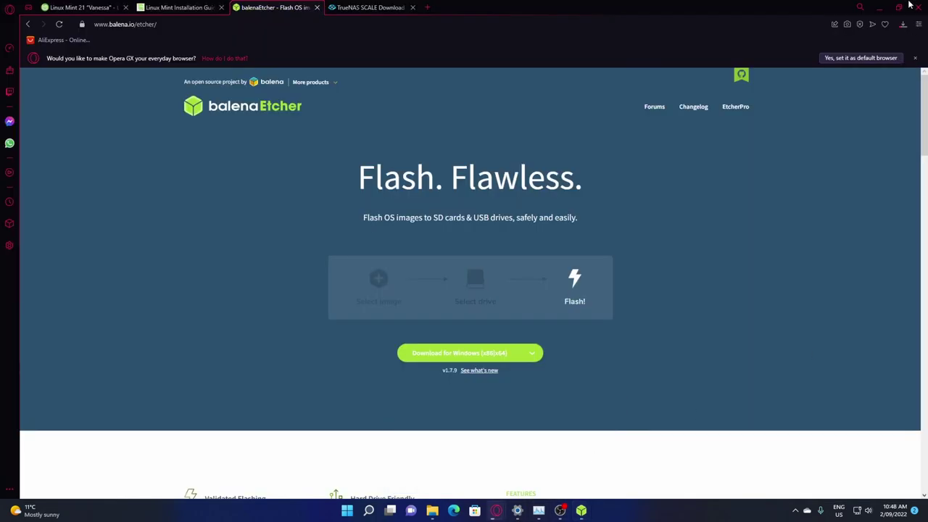
click(902, 24)
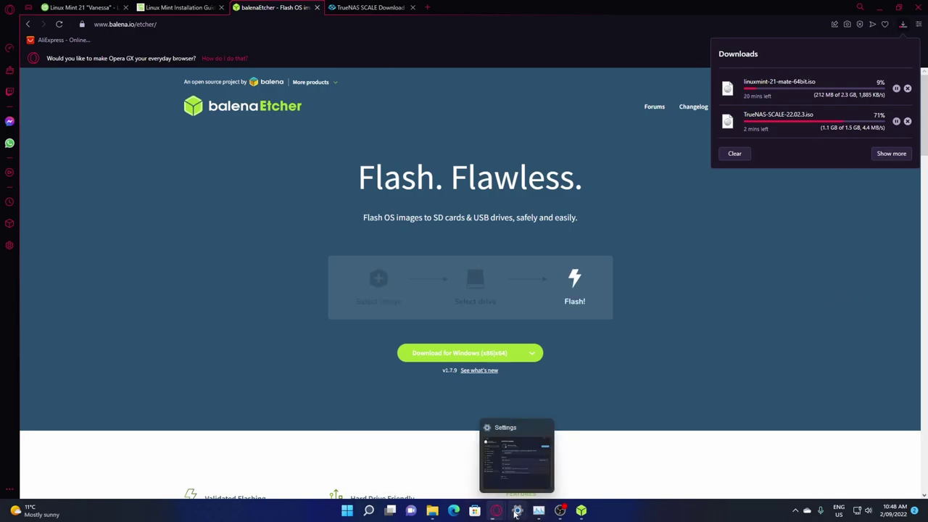
click(902, 24)
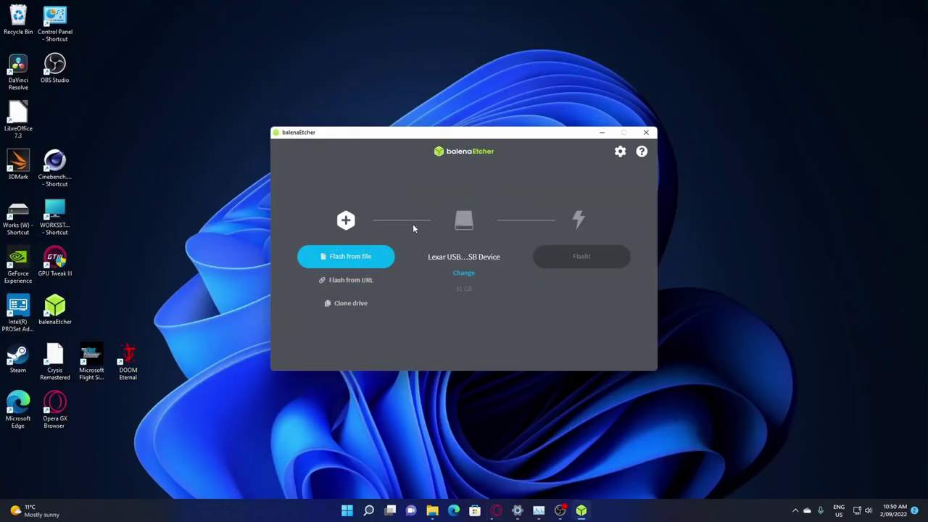
Load TrueNAS-SCALE-22.02.3.iso from Downloads and flash it to the Lexar USB drive
click(350, 255)
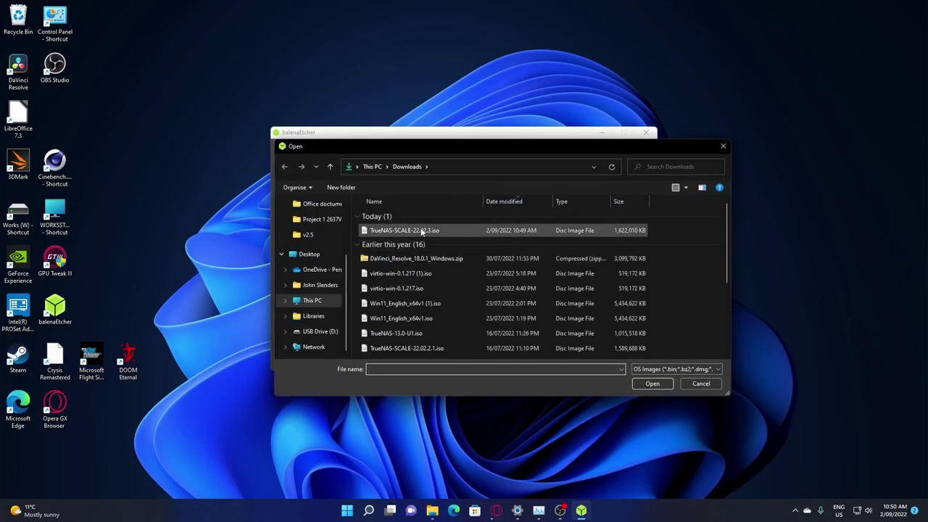
click(432, 231)
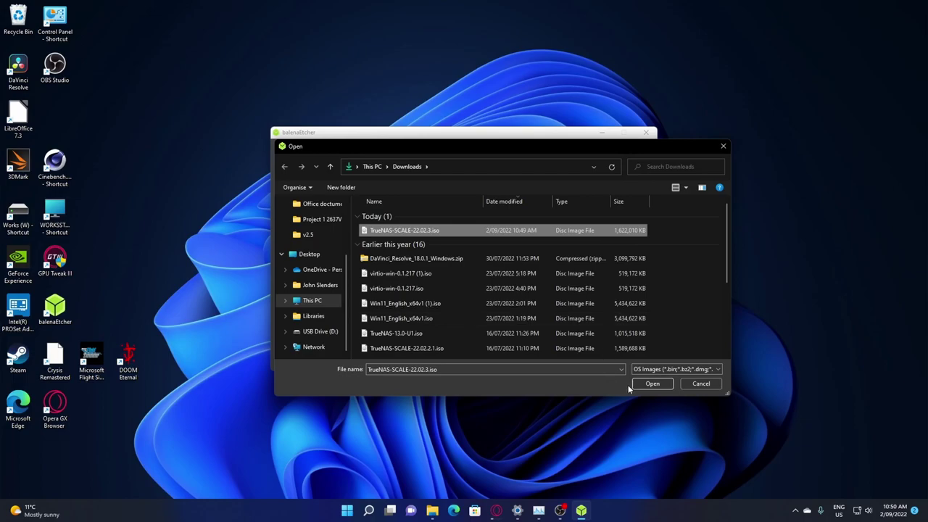
click(649, 385)
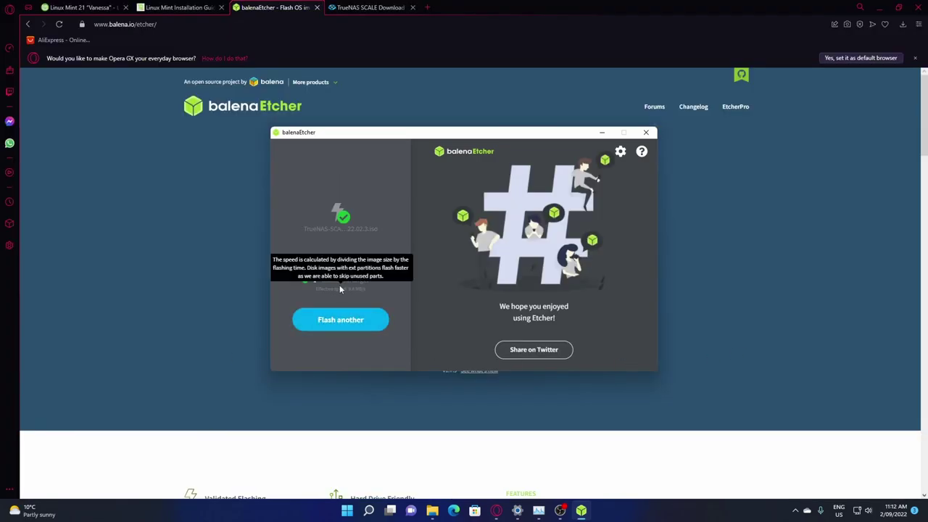
Dismiss Opera's setup panel and confirm both ISO downloads have completed
click(919, 25)
click(745, 138)
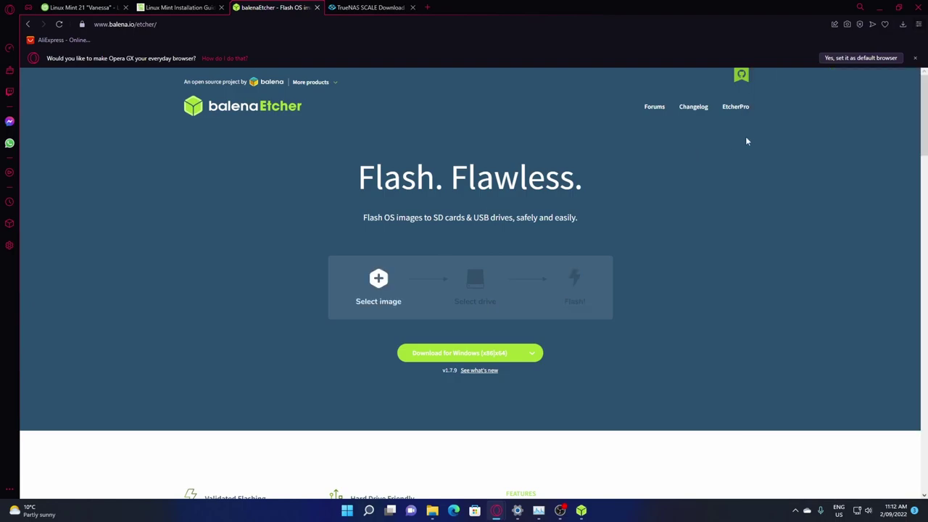
click(902, 24)
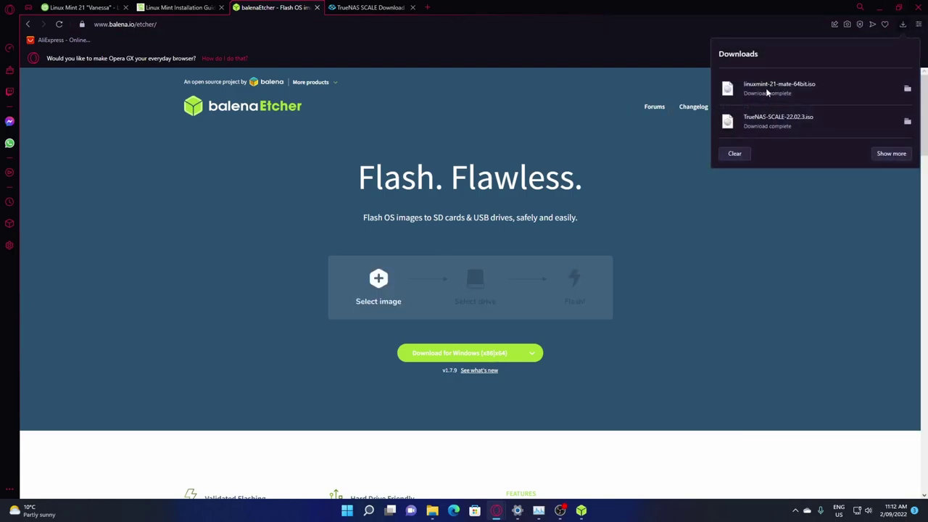
click(885, 8)
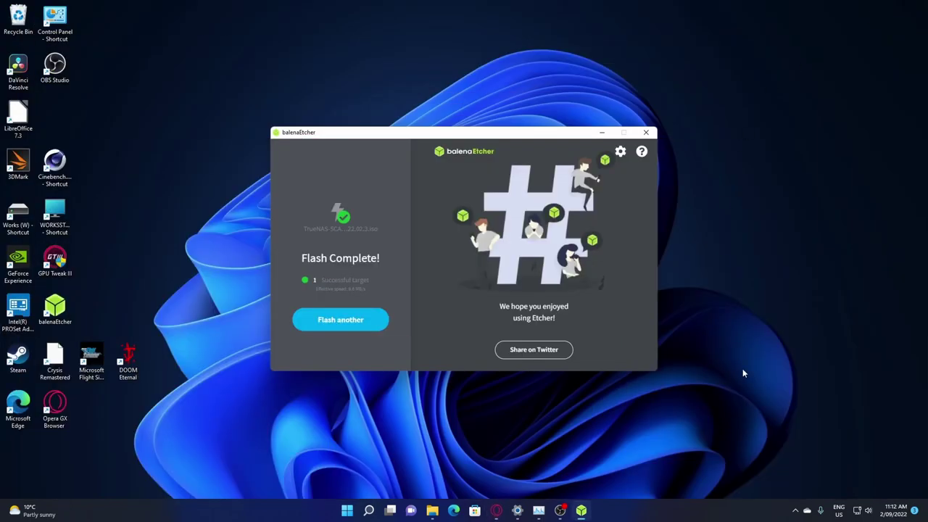
Safely eject the USB flash drive from the system tray
click(795, 510)
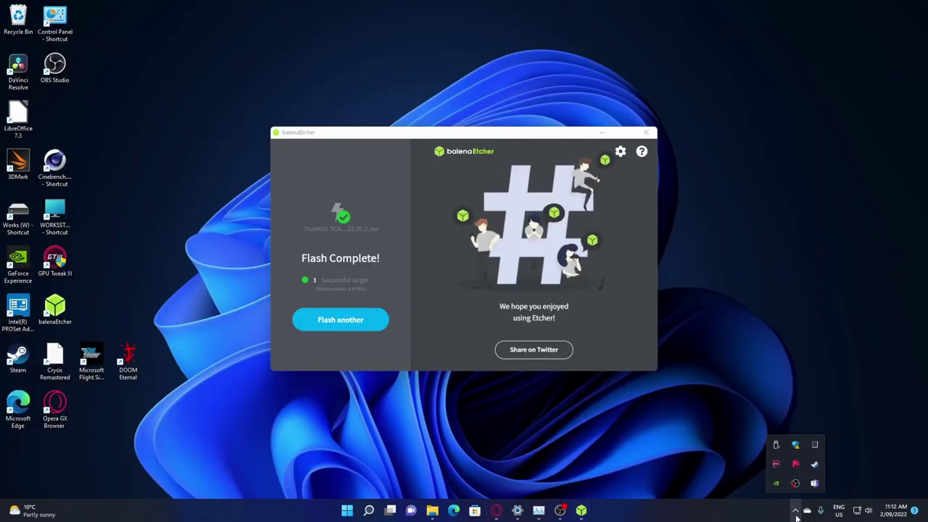
click(775, 445)
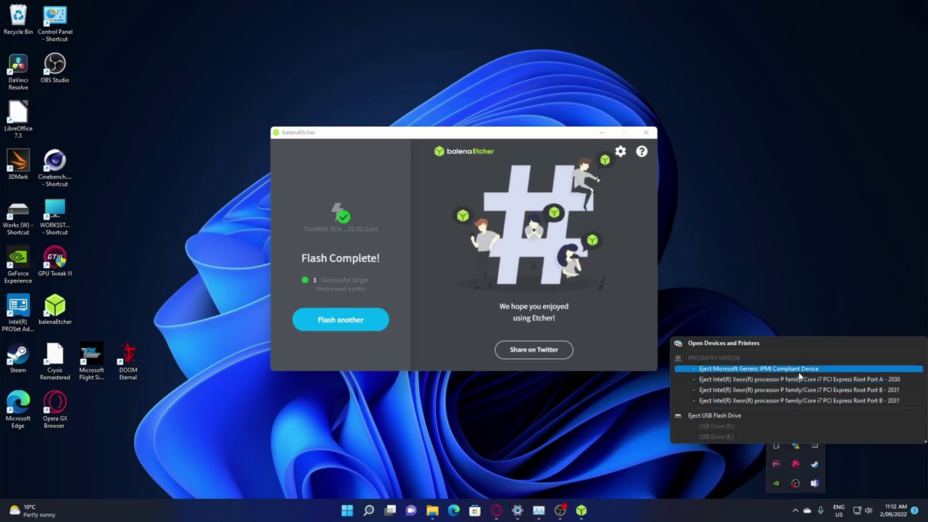
click(733, 416)
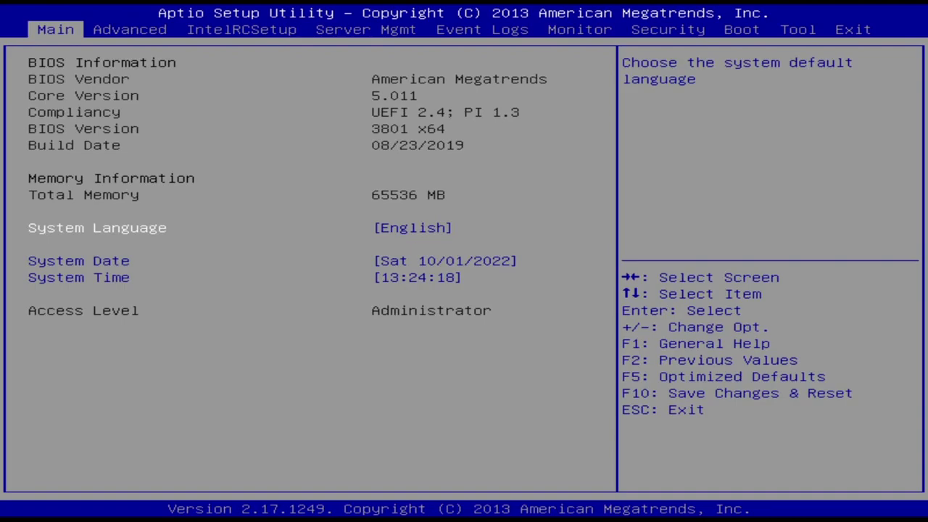
Browse the Advanced page's NVMe Configuration and CSM Configuration settings
key(Right)
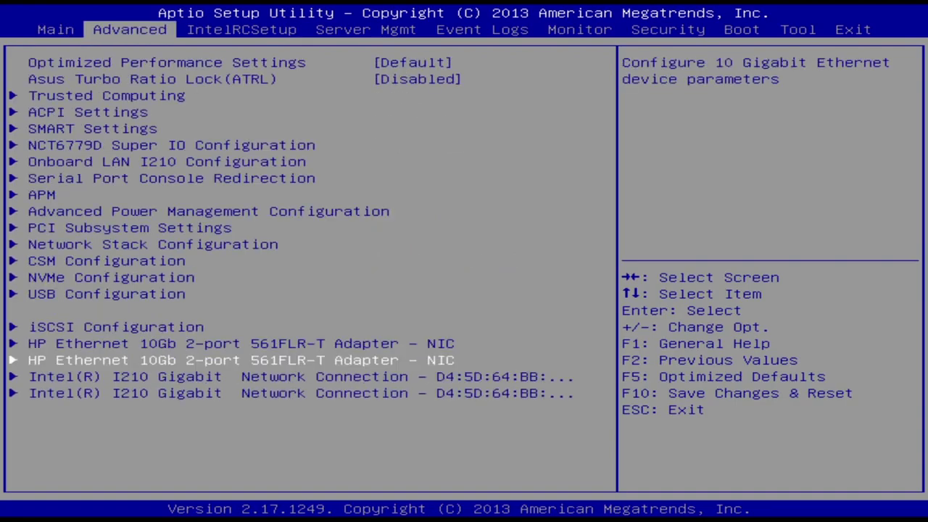
key(Up)
key(Up)
key(Down)
key(Down)
key(Up)
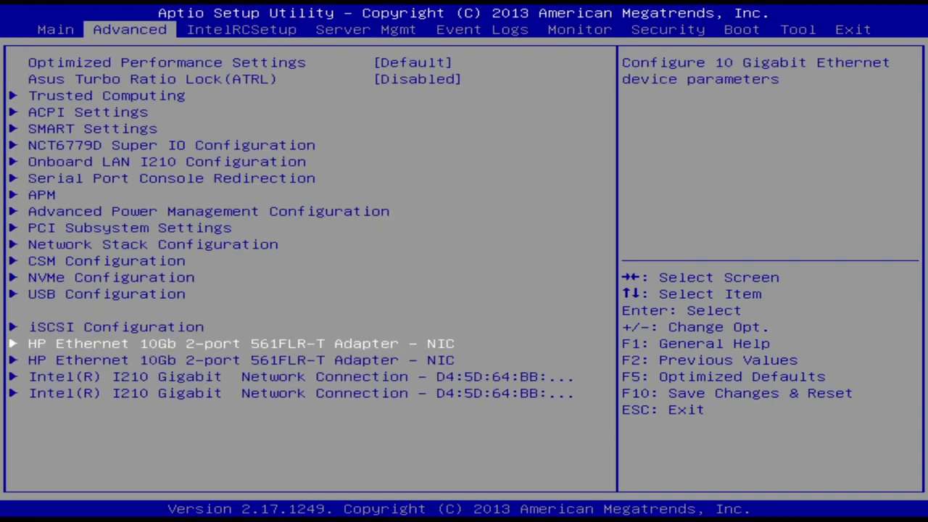
key(Up)
key(Up)
key(Up)
key(Return)
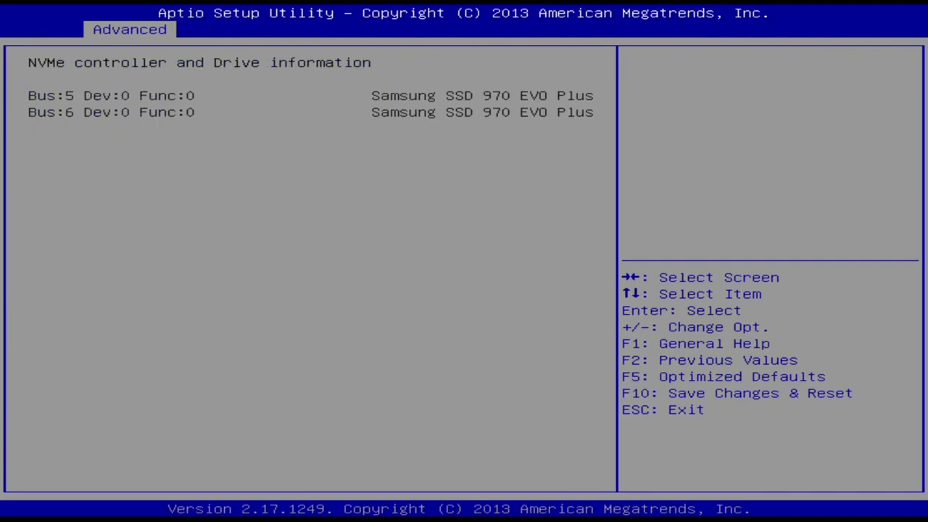
key(Escape)
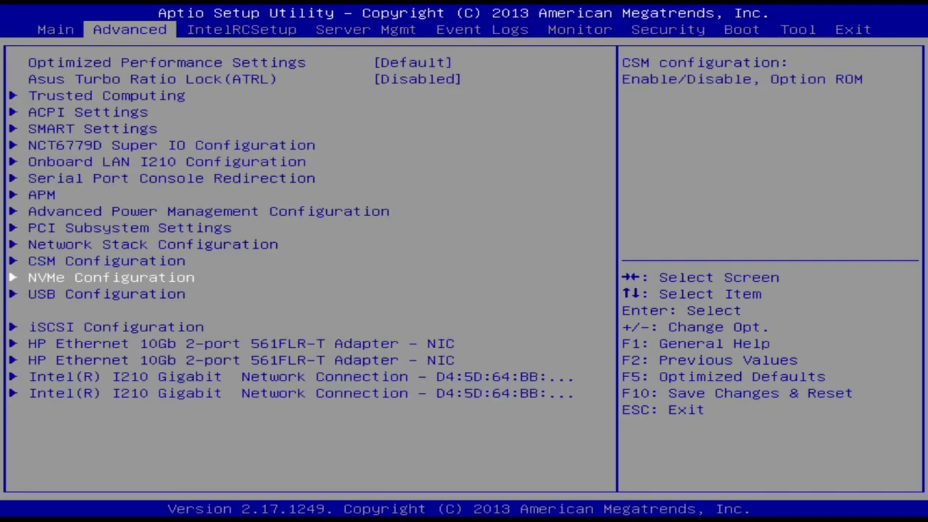
key(Up)
key(Up)
key(Down)
key(Return)
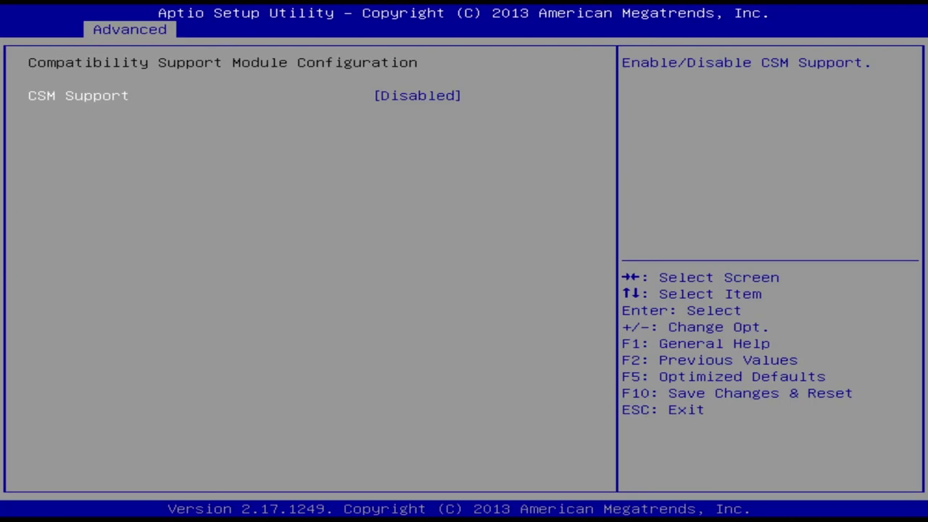
key(Escape)
key(Up)
key(Up)
key(Up)
key(Up)
key(Up)
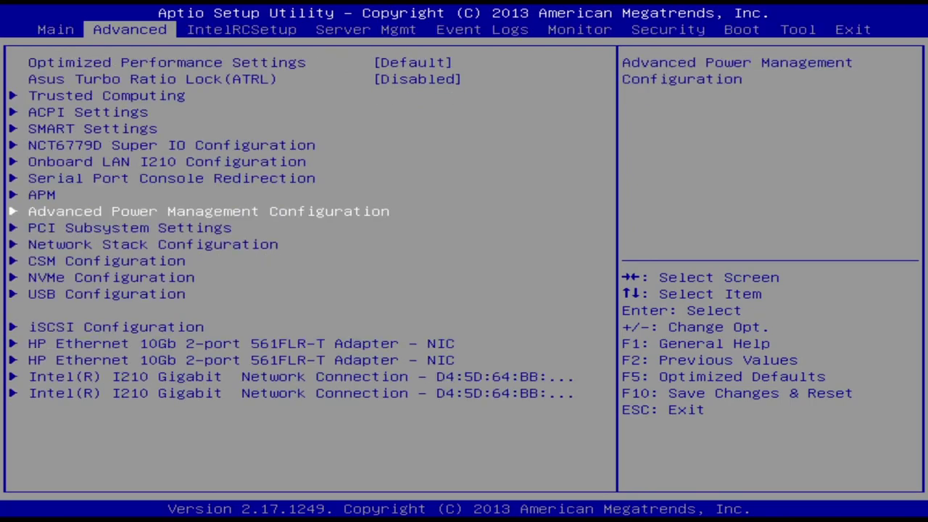
On IntelRCSetup, review Processor and Advanced Power Management settings, then open Common RefCode Configuration
key(Up)
key(Up)
key(Up)
key(Up)
key(Up)
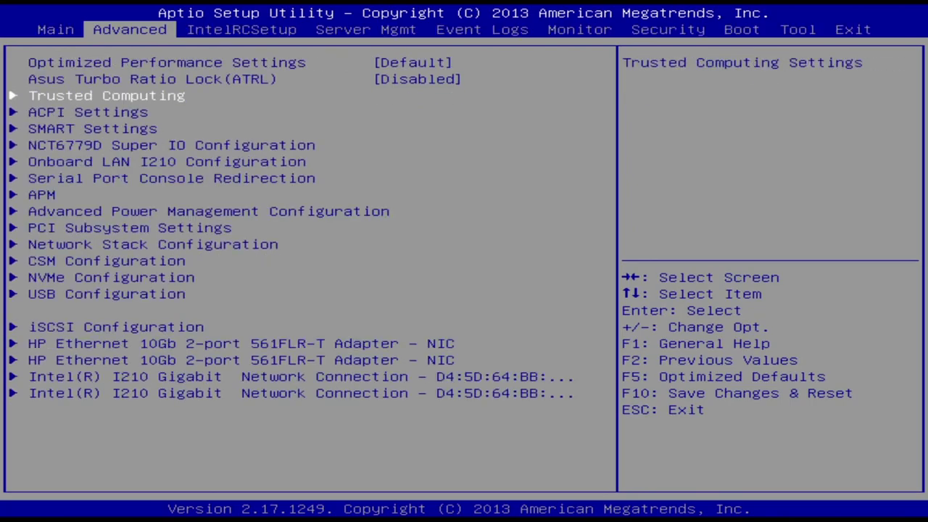
key(Right)
key(Up)
key(Up)
key(Return)
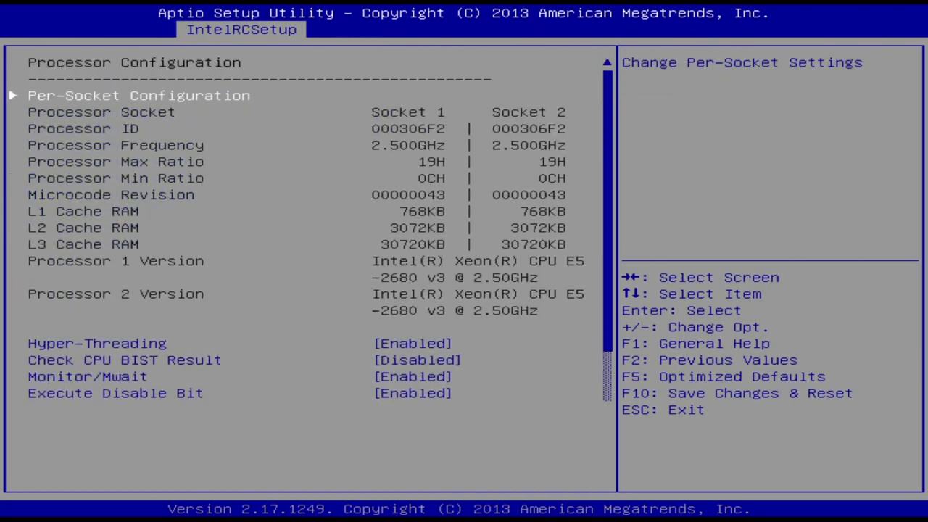
key(Down)
key(Down)
key(Down)
key(Down)
key(Down)
key(Down)
key(Down)
key(Down)
key(Down)
key(Down)
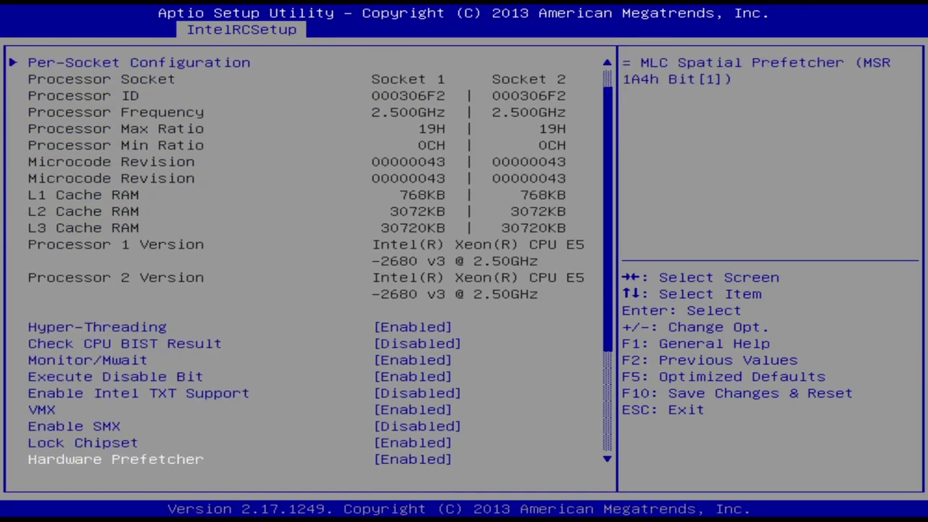
key(Escape)
key(Down)
key(Return)
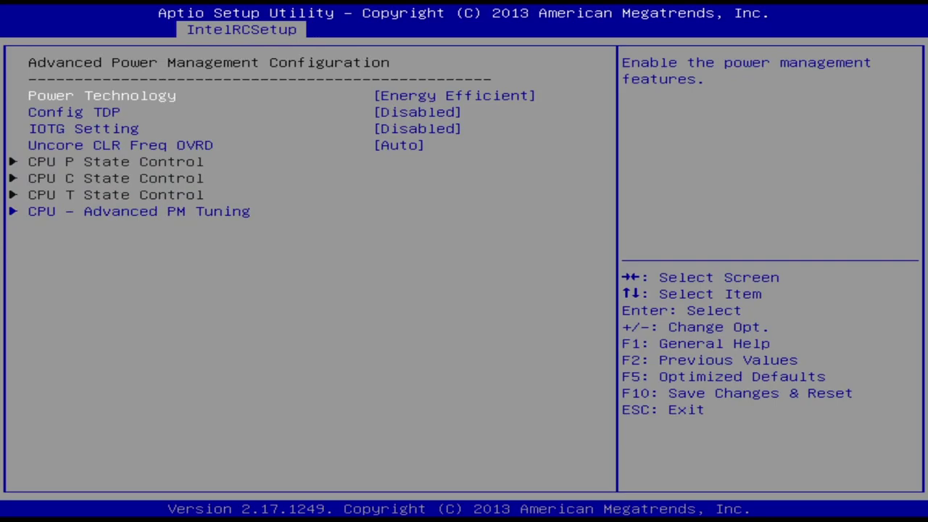
key(Down)
key(Down)
key(Down)
key(Up)
key(Up)
key(Up)
key(Escape)
key(Down)
key(Return)
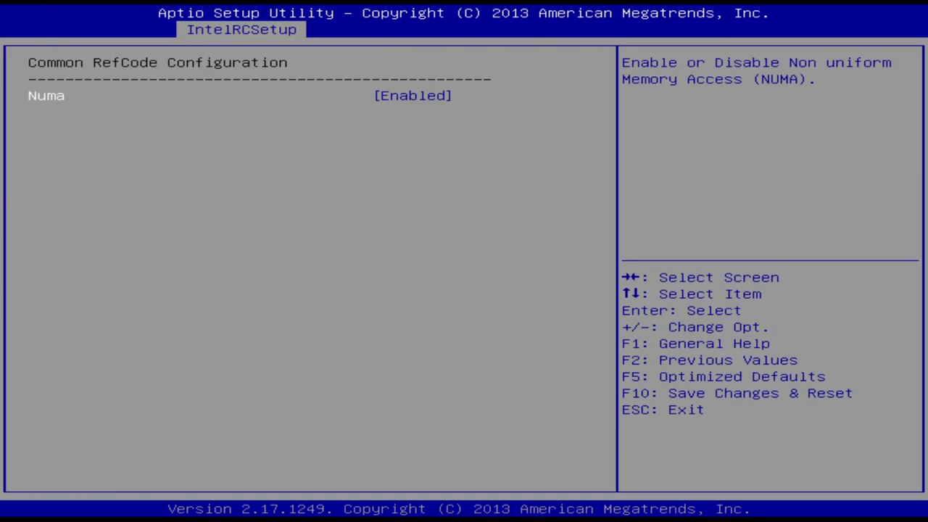
In QPI General Configuration, change Link Frequency Select from 9.6 GT/s to Auto
key(Escape)
key(Down)
key(Return)
key(Return)
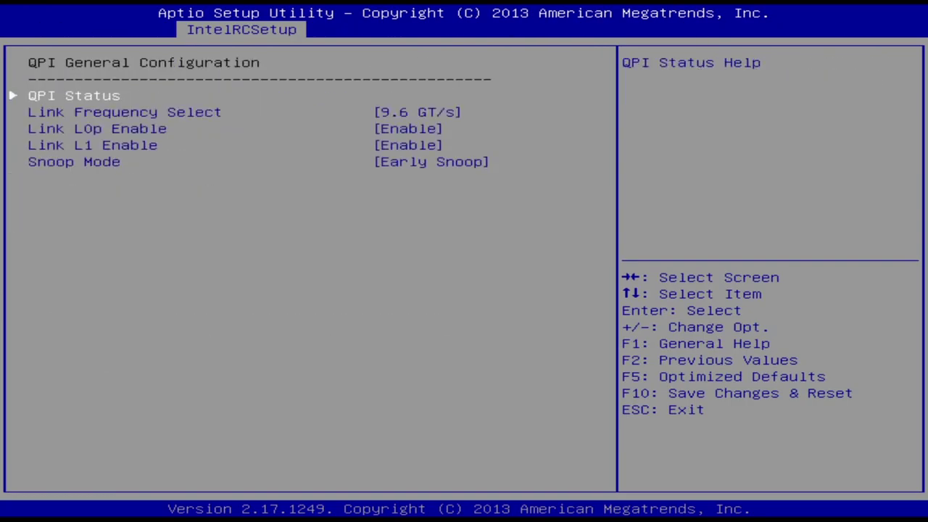
key(Down)
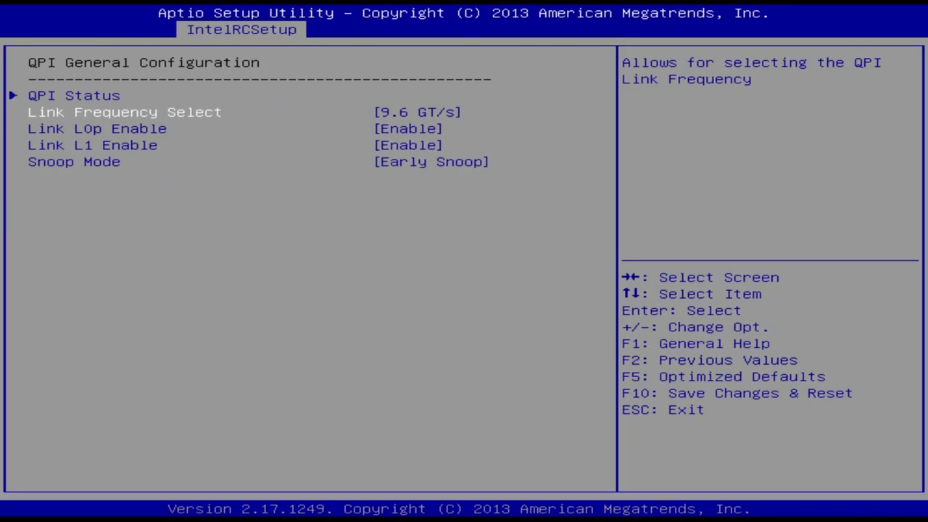
key(Return)
key(Down)
key(Down)
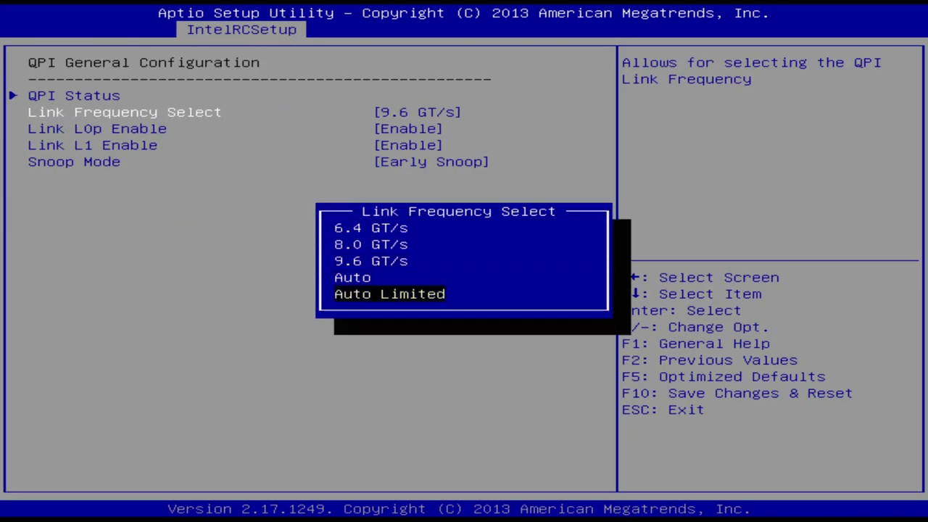
key(Up)
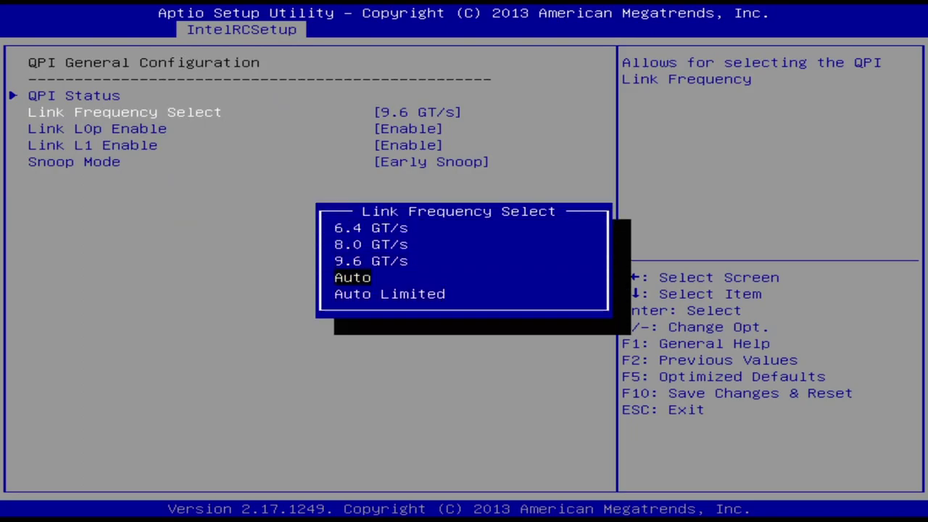
key(Return)
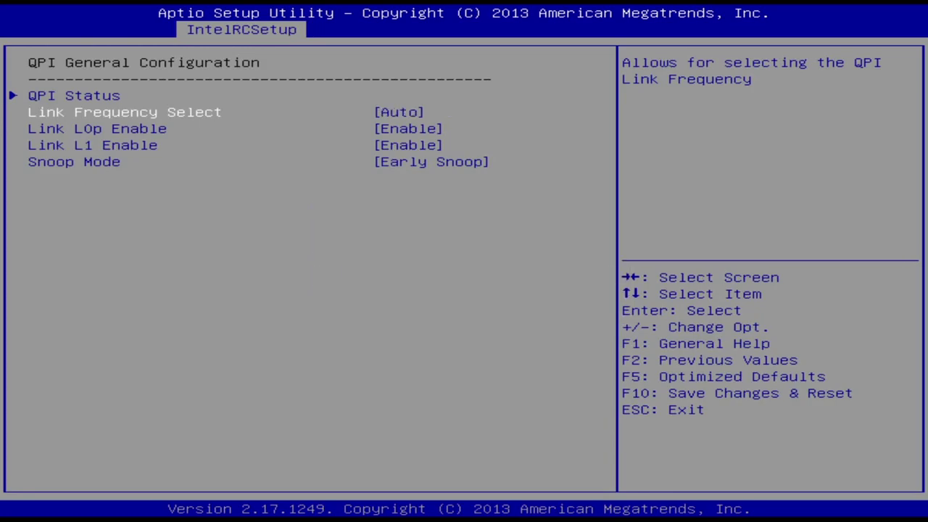
key(Down)
key(Down)
key(Down)
Browse the Memory, IIO, Intel VT for Directed I/O and PCI Express Configuration pages
key(Escape)
key(Escape)
key(Down)
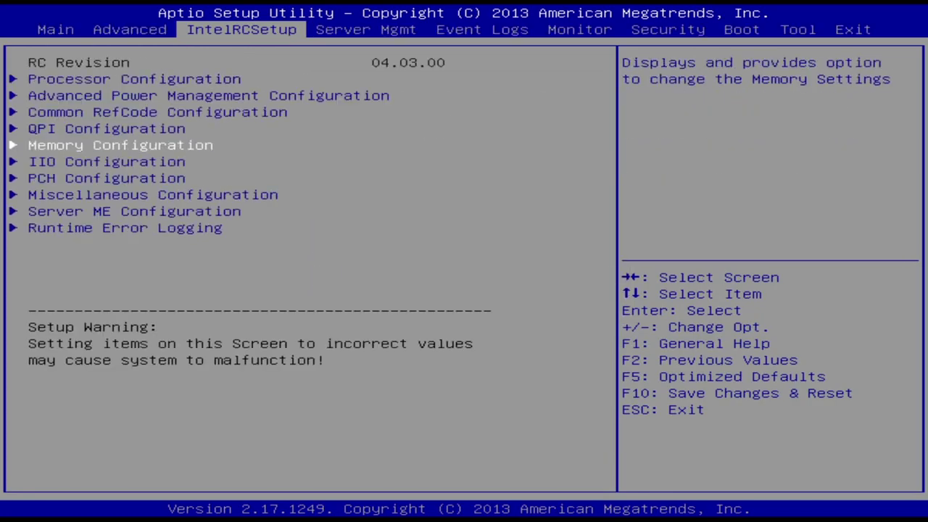
key(Return)
key(Escape)
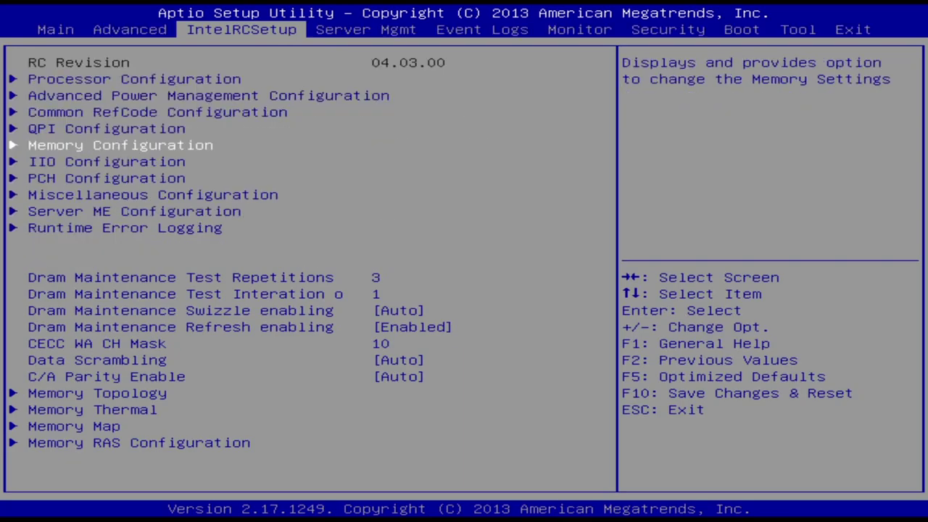
key(Down)
key(Return)
key(Down)
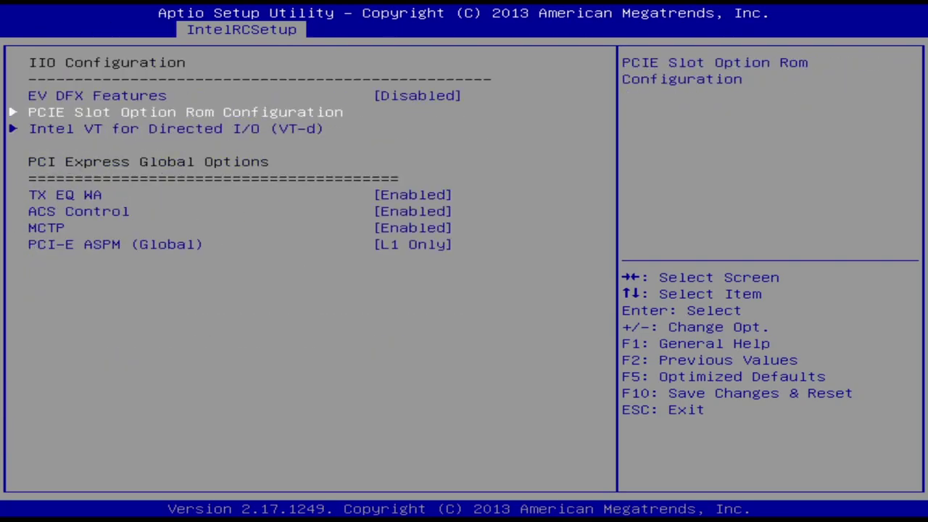
key(Down)
key(Return)
key(Escape)
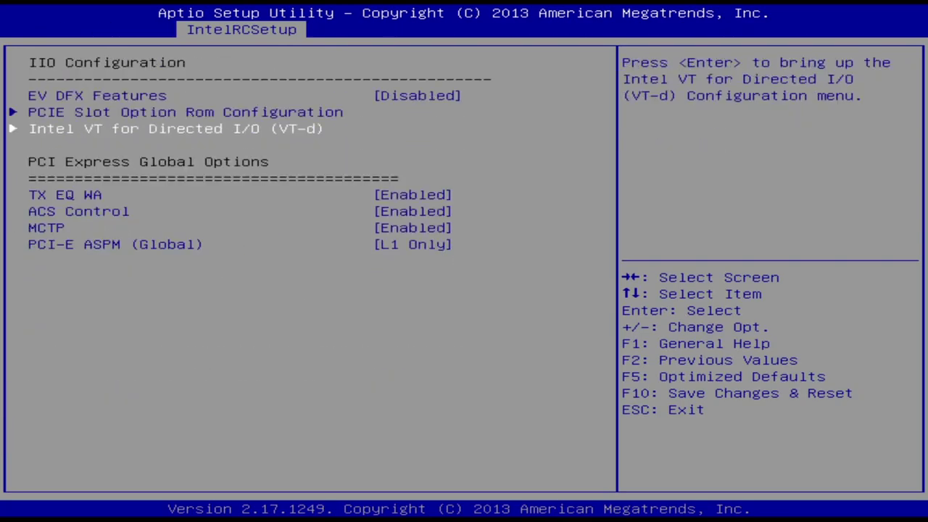
key(Down)
key(Down)
key(Down)
key(Down)
key(Escape)
key(Down)
key(Return)
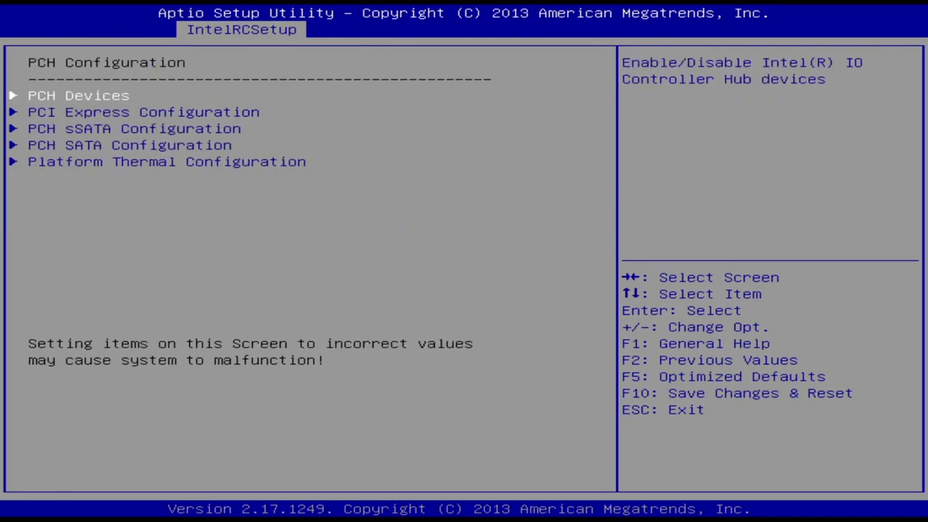
key(Down)
key(Return)
Review the PCH sSATA and SATA Configuration pages, then move to the Monitor fan speeds
key(Escape)
key(Up)
key(Up)
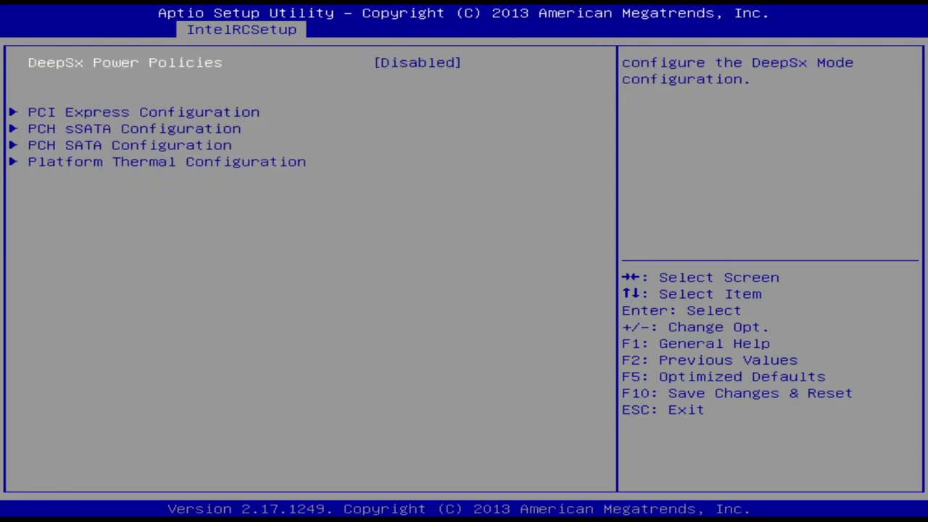
key(Down)
key(Down)
key(Down)
key(Return)
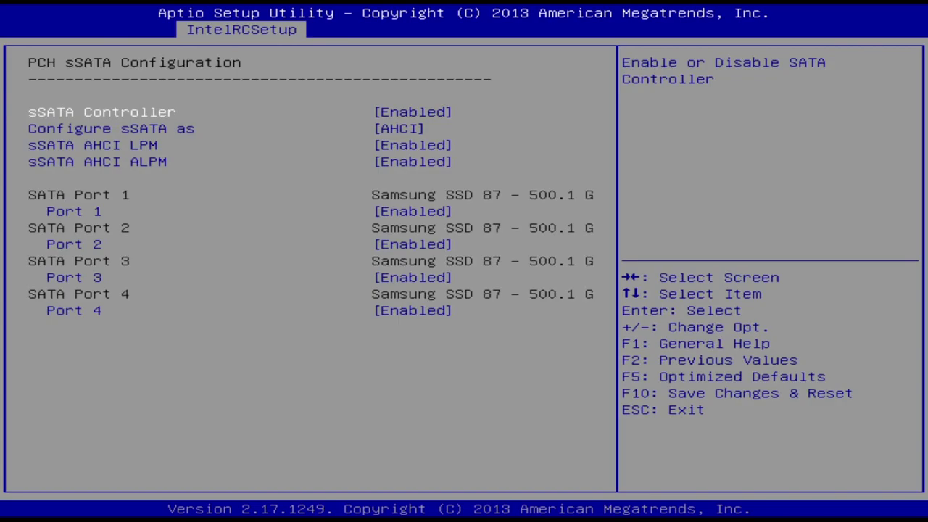
key(Down)
key(Down)
key(Down)
key(Down)
key(Down)
key(Down)
key(Down)
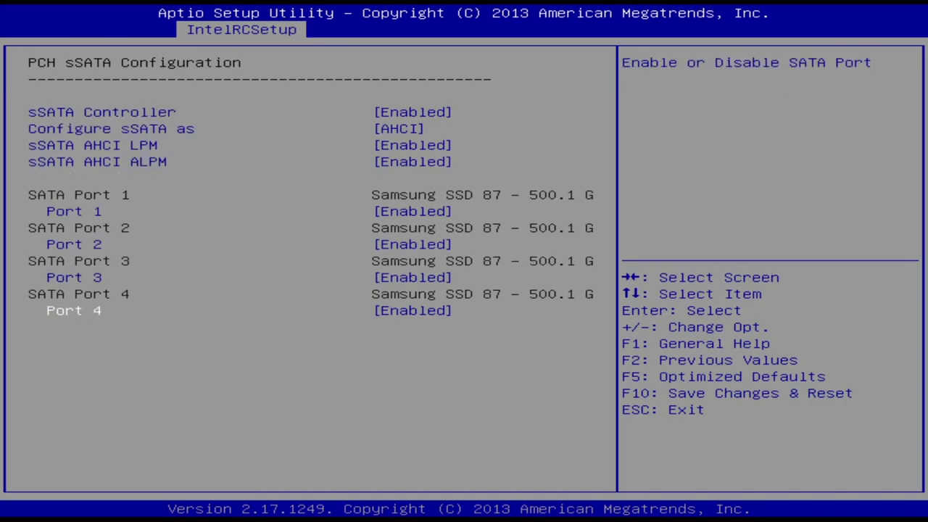
key(Down)
key(Down)
key(Down)
key(Down)
key(Down)
key(Escape)
key(Down)
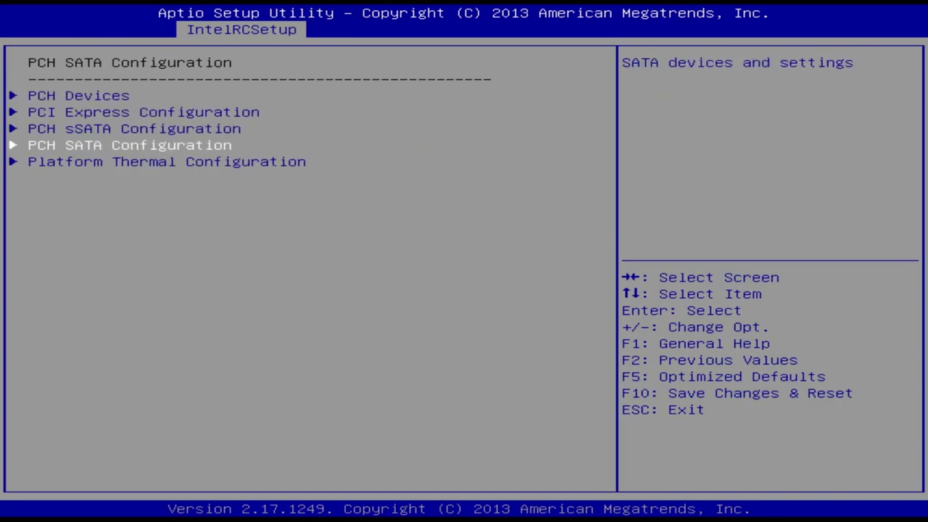
key(Return)
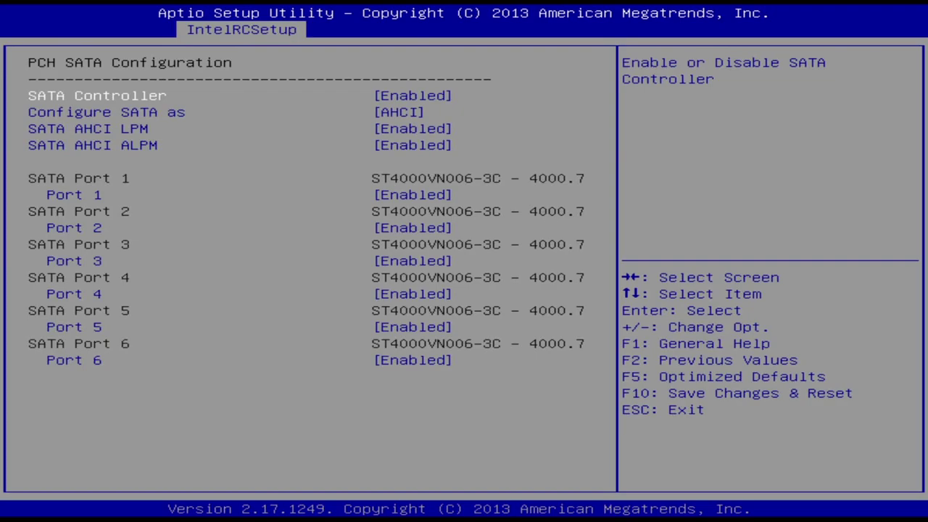
key(Escape)
key(Down)
key(Escape)
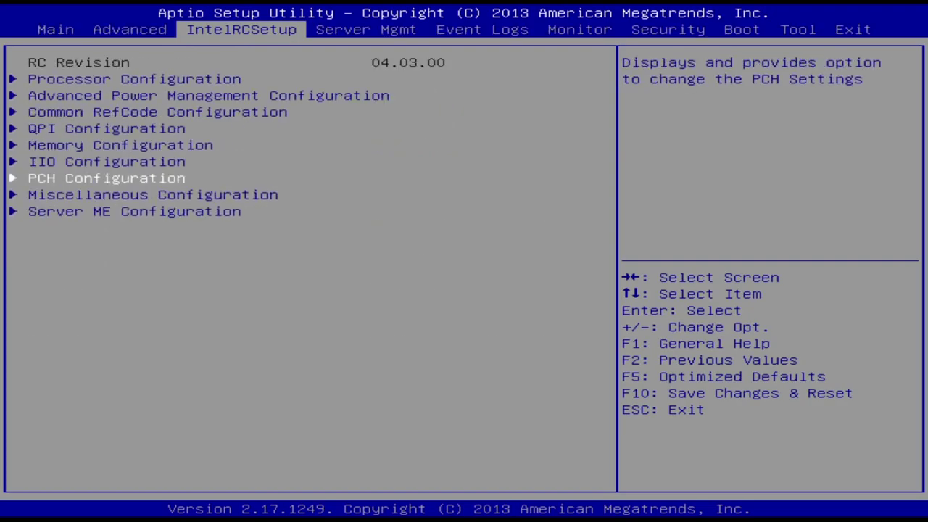
key(Right)
key(Right)
key(Right)
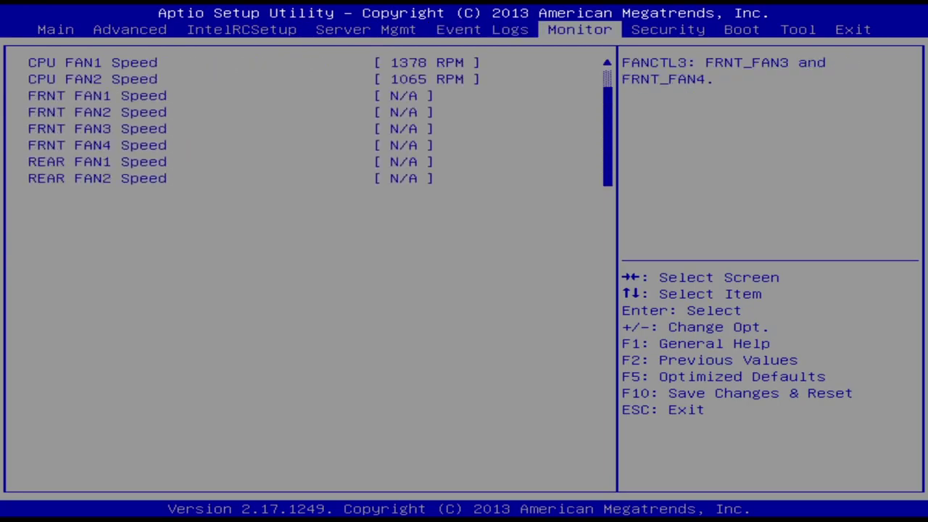
Check the Secure Boot setting on the security page and leave it disabled
key(Right)
key(Down)
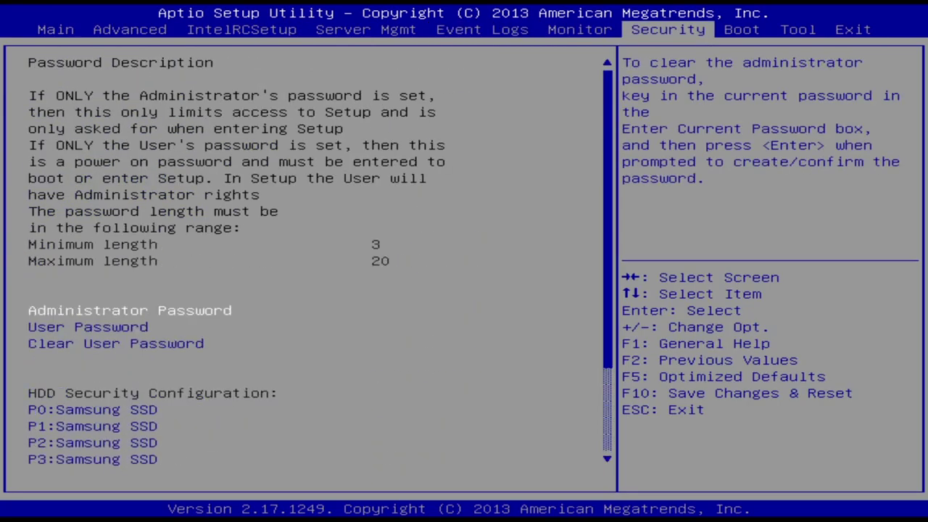
key(Up)
key(Return)
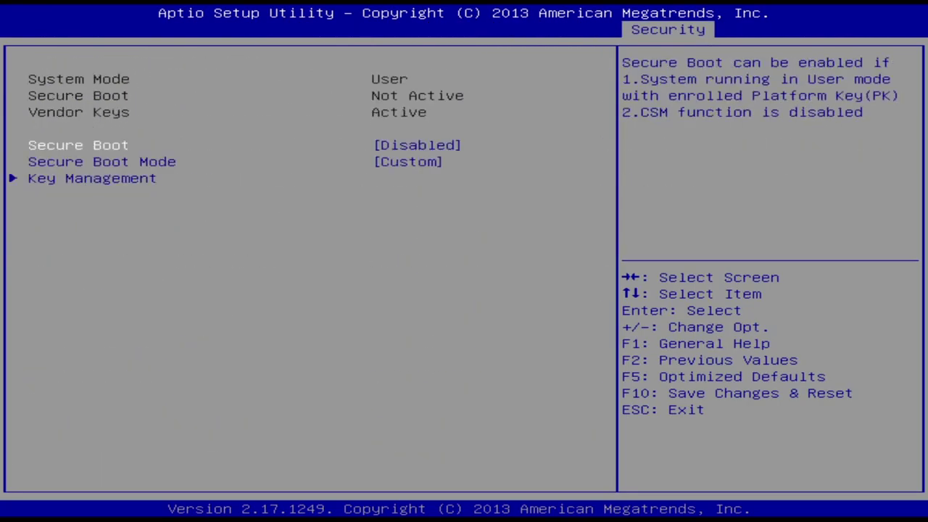
key(Return)
key(Escape)
key(Escape)
Make the Lexar USB flash drive Boot Option #1 and disable Boot Option #2
key(Right)
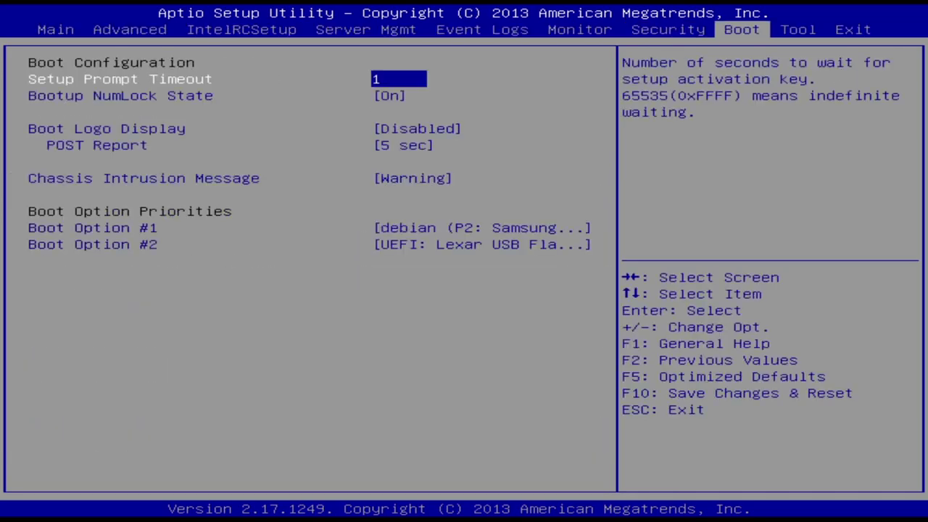
key(Down)
key(Down)
key(Down)
key(Down)
key(Down)
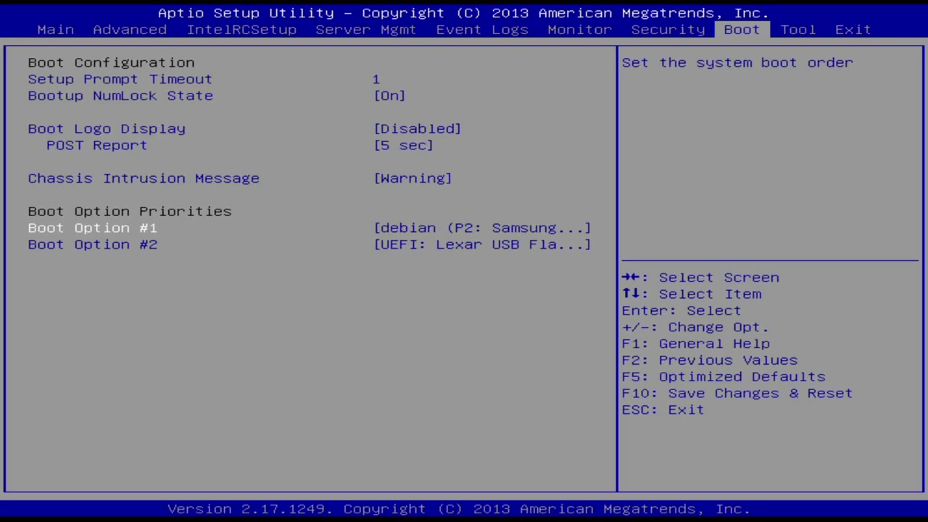
key(Return)
key(Down)
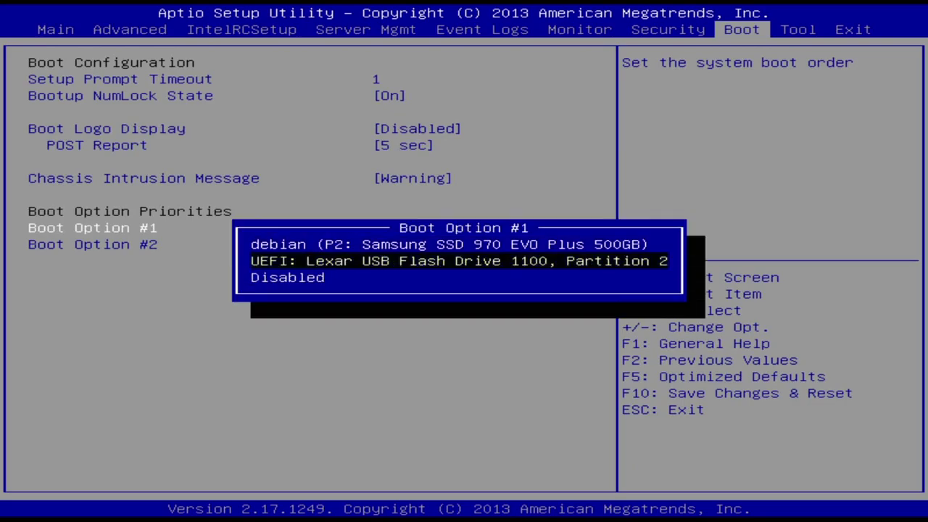
key(Return)
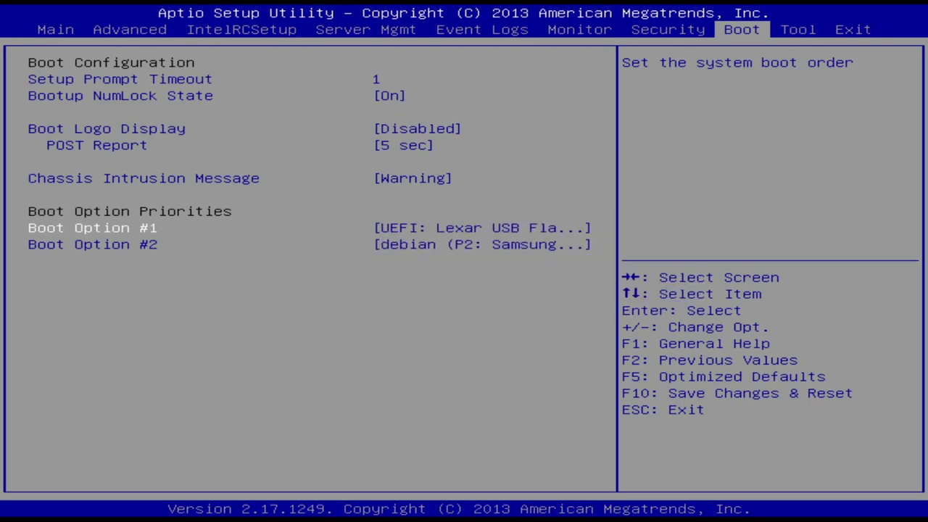
key(Down)
key(Return)
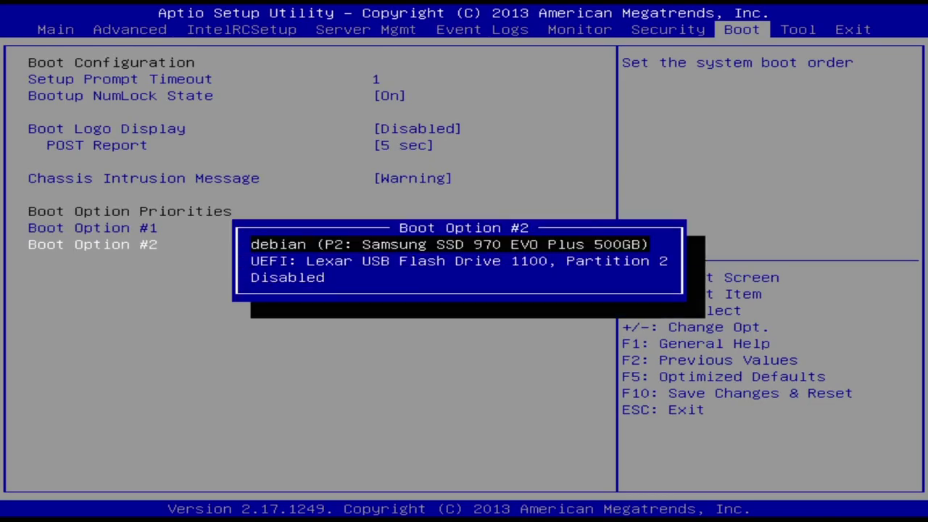
key(Escape)
key(Return)
key(Down)
key(Down)
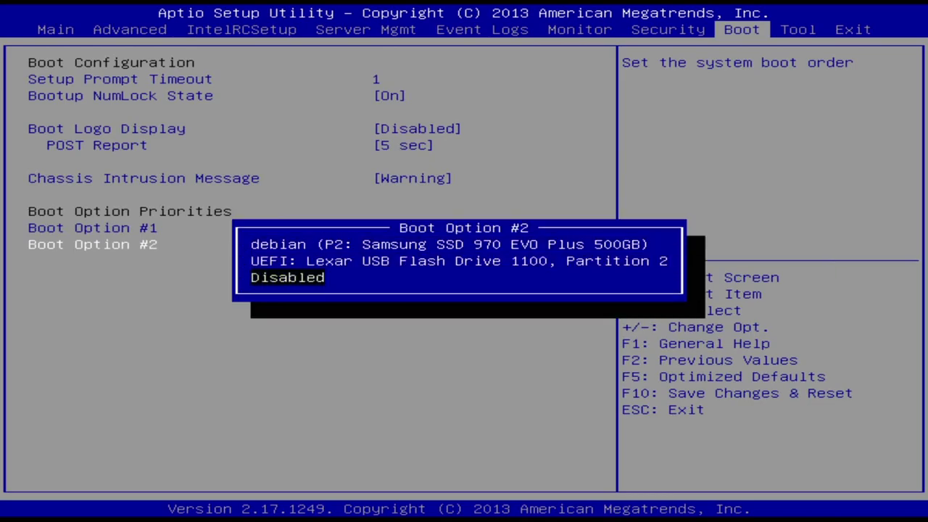
key(Escape)
key(plus)
Save the BIOS changes and exit setup to boot the USB installer
key(Left)
key(Left)
key(Left)
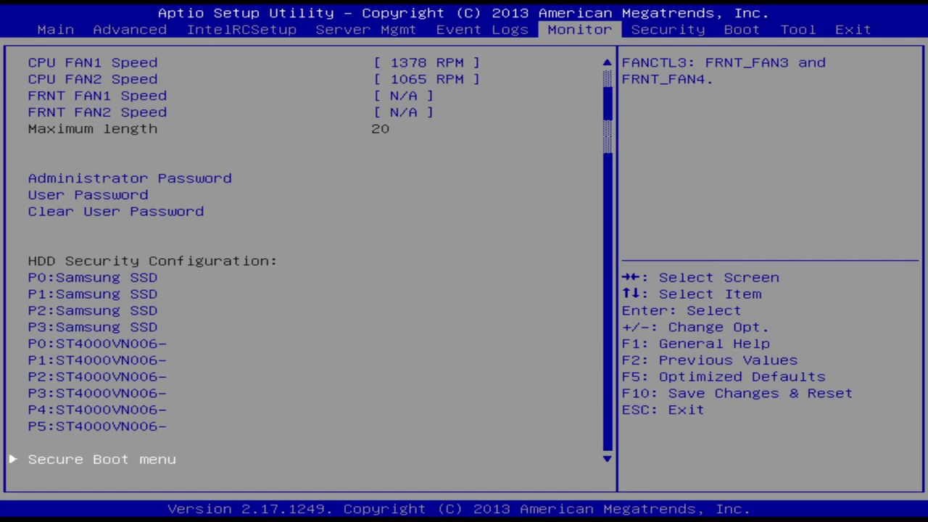
key(Left)
key(Right)
key(Right)
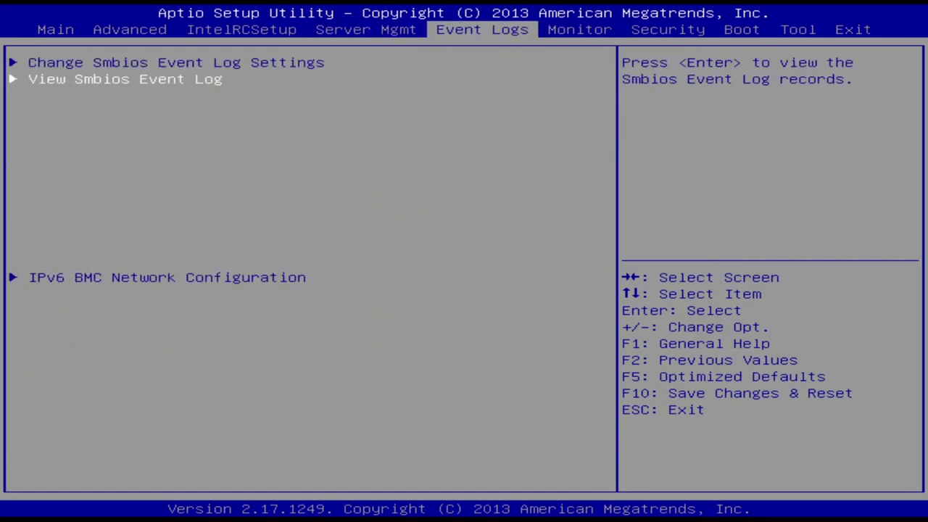
key(Right)
key(Right)
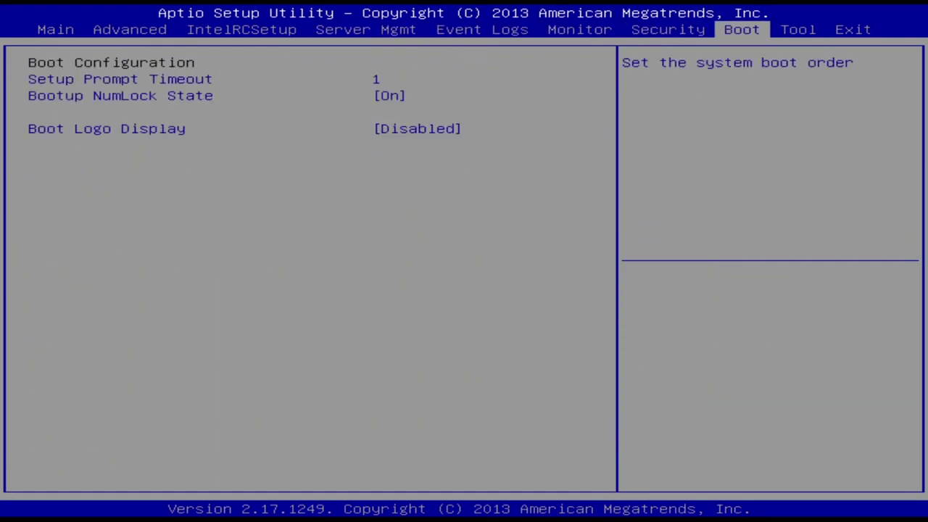
key(Right)
key(Right)
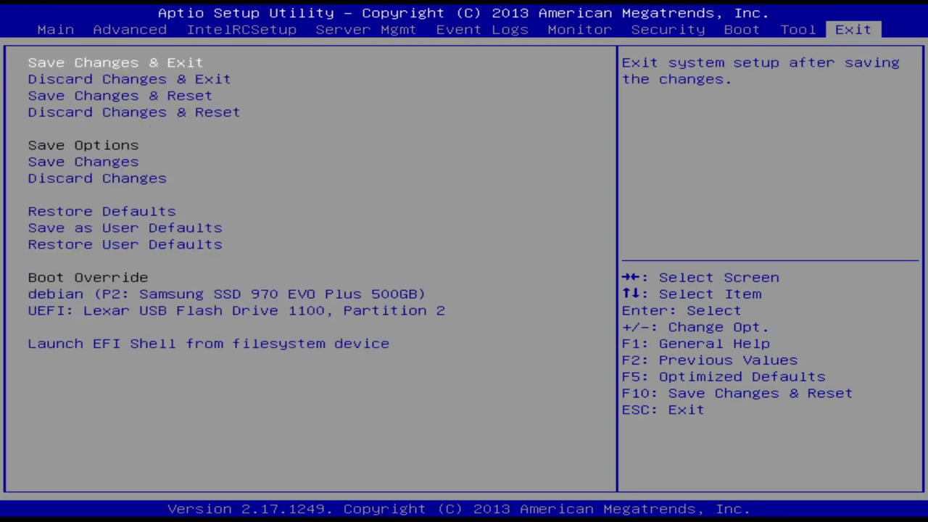
key(Return)
key(Return)
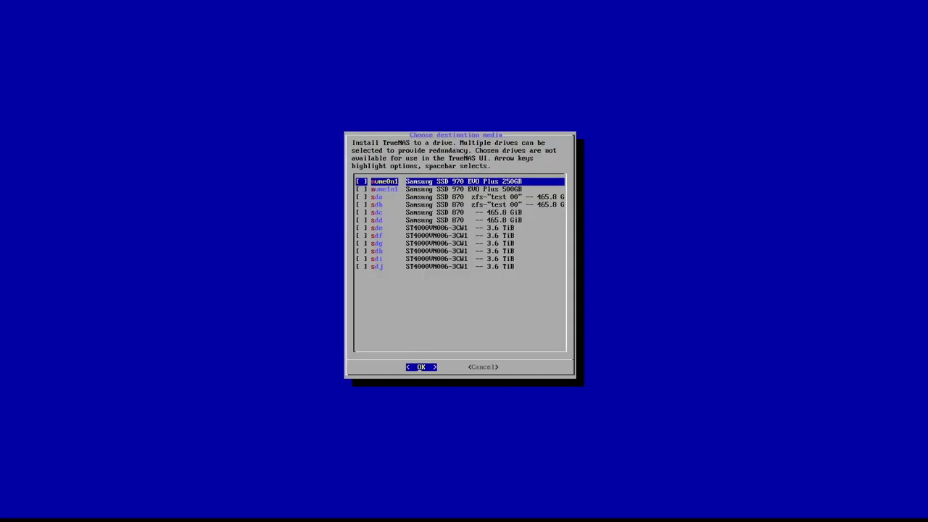
Check nvme0n1, the Samsung SSD 970 EVO Plus 250GB, in the installer's drive list
key(Down)
key(Down)
key(Down)
key(Down)
key(Down)
key(Down)
key(Down)
key(Down)
key(Down)
key(Down)
key(Down)
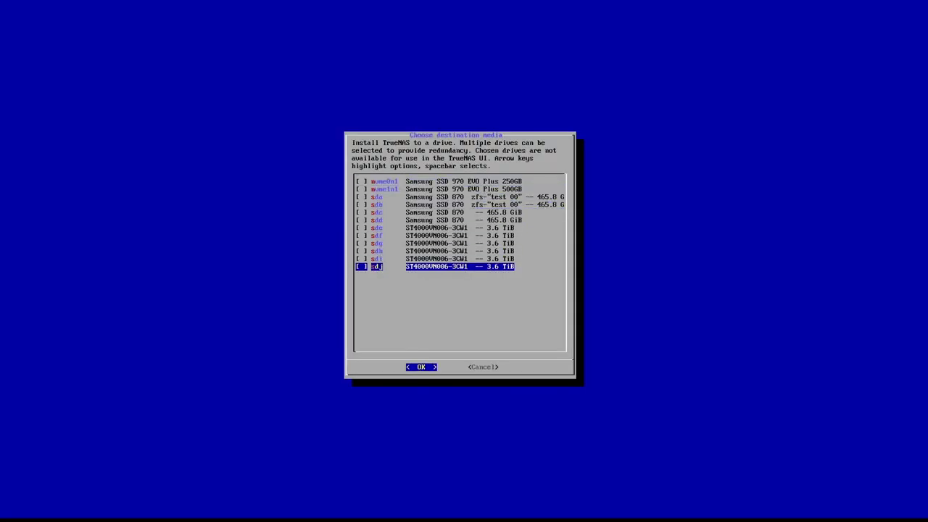
key(Up)
key(Up)
key(Up)
key(Up)
key(Up)
key(Up)
key(Up)
key(Up)
key(Up)
key(Up)
key(Up)
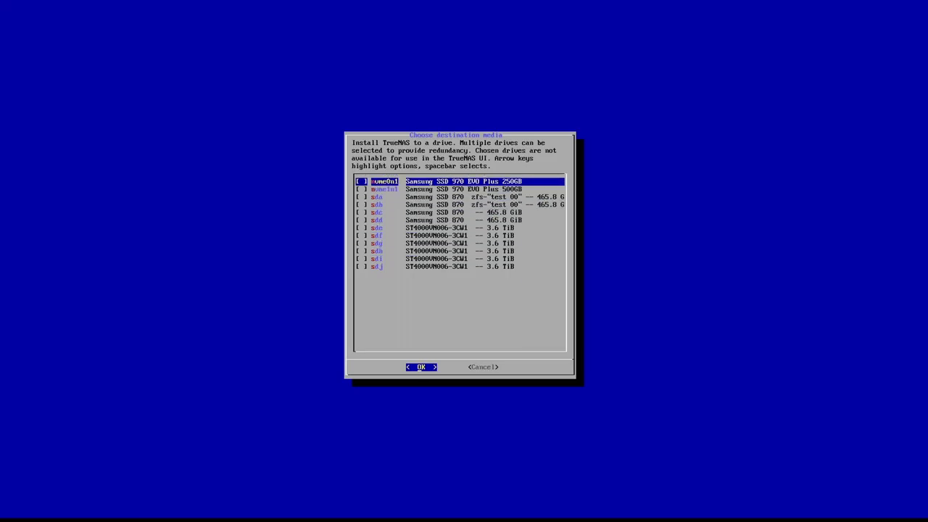
key(Return)
key(Return)
key(Down)
key(Down)
key(Down)
key(Down)
key(Down)
key(Down)
key(Down)
key(Down)
key(Down)
key(Down)
key(Down)
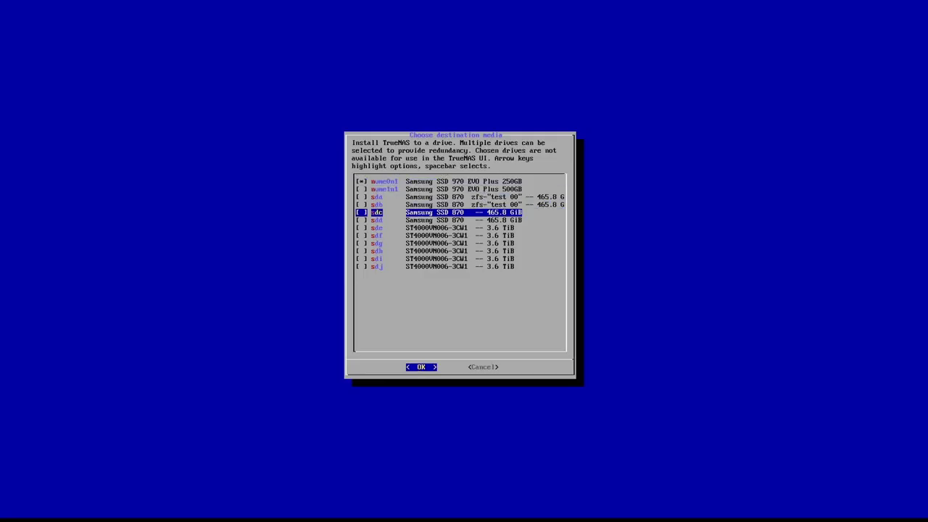
key(Up)
key(Up)
key(Up)
key(Up)
key(Up)
key(Up)
key(Up)
key(Up)
key(Up)
key(Up)
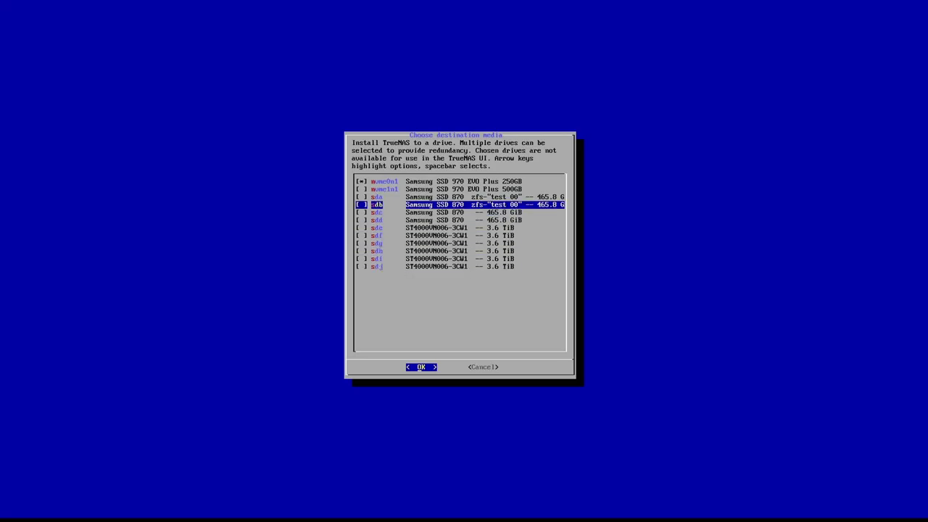
key(Up)
key(Down)
key(Down)
key(Down)
key(Down)
key(Down)
key(Down)
key(Down)
key(Down)
key(Down)
key(Down)
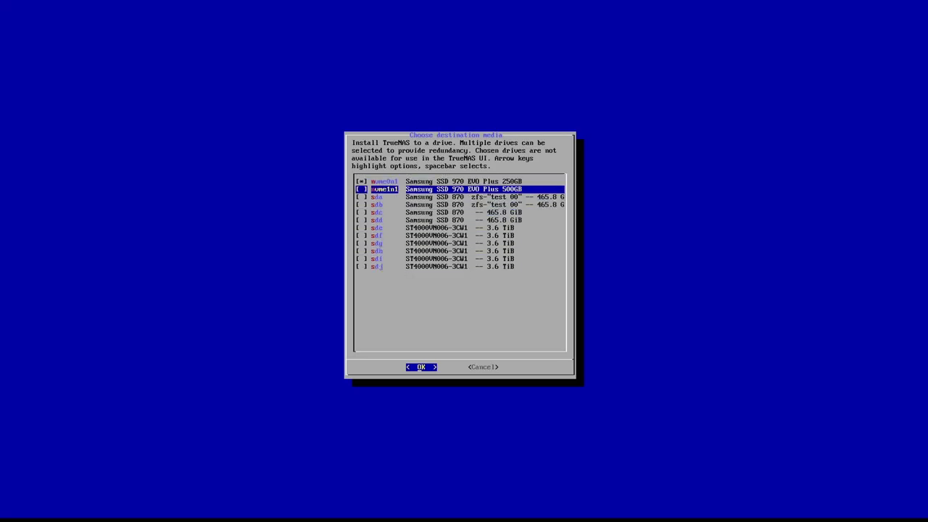
Review the 3.6 TiB hard drives and Samsung SSD 870 drives, ending back on nvme0n1
key(Up)
key(Up)
key(Up)
key(Up)
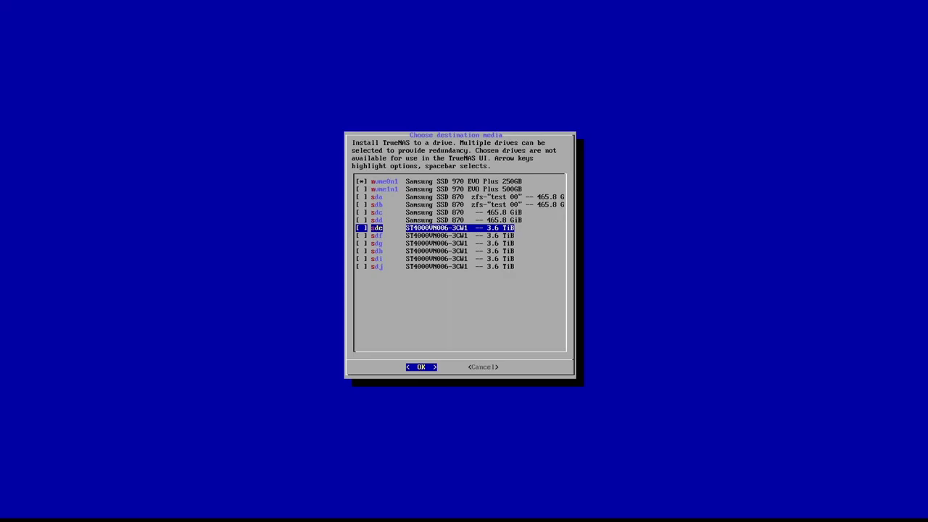
key(Down)
key(Down)
key(Down)
key(Down)
key(Down)
key(Up)
key(Up)
key(Up)
key(Up)
key(Up)
key(Up)
key(Up)
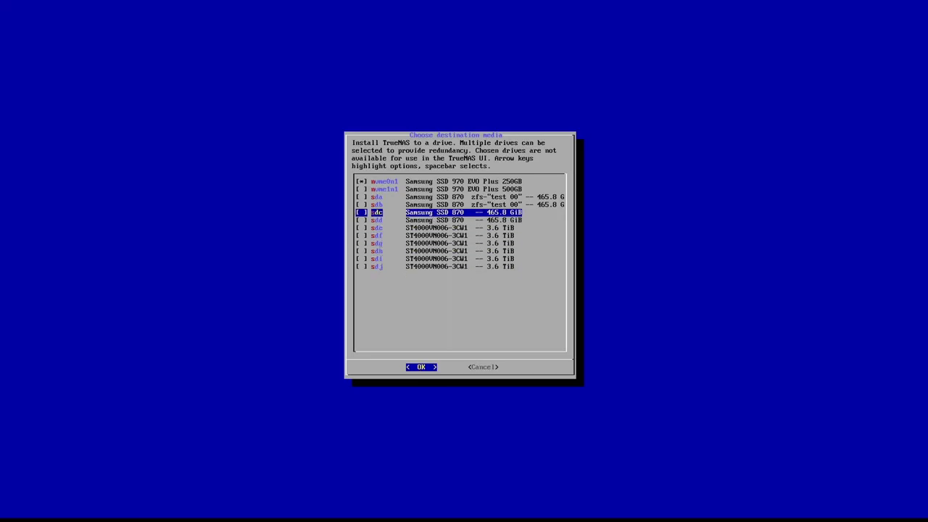
key(Up)
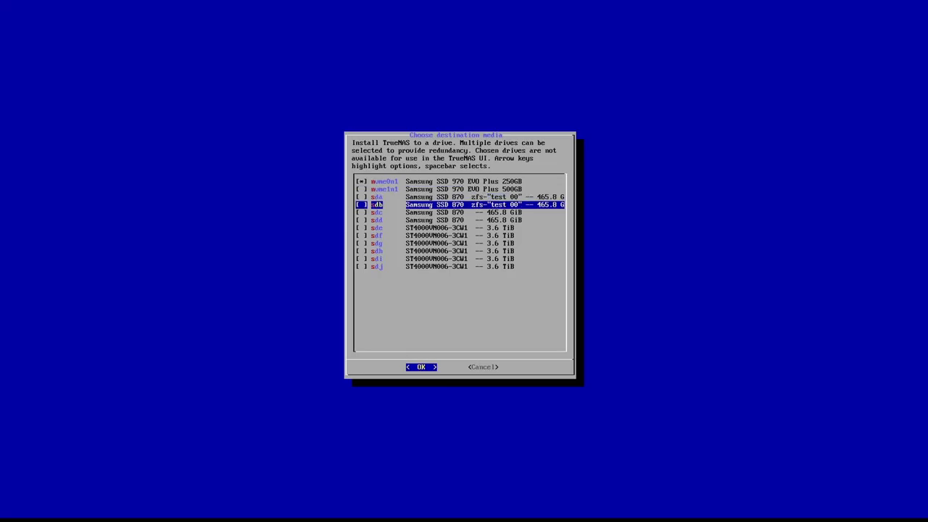
key(Up)
key(Down)
key(Down)
key(Up)
key(Up)
key(Up)
key(Up)
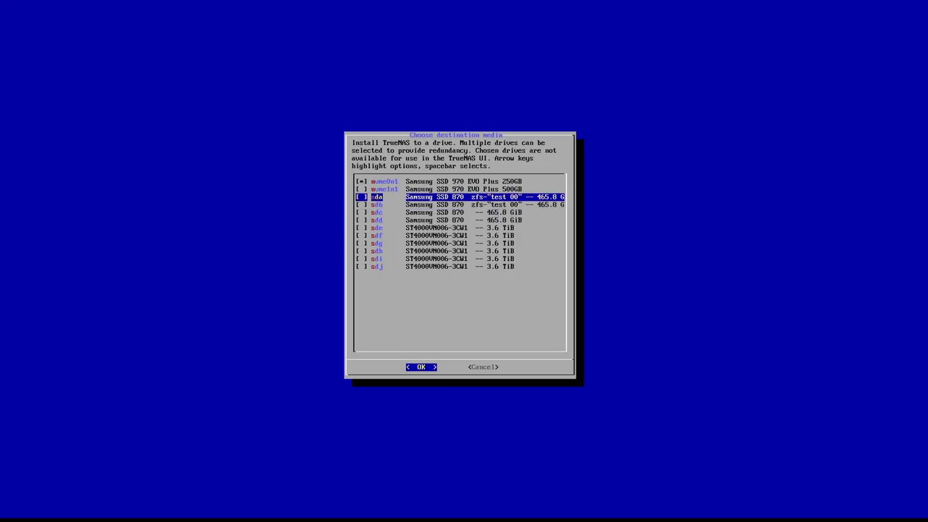
key(Down)
key(Down)
key(Up)
key(Up)
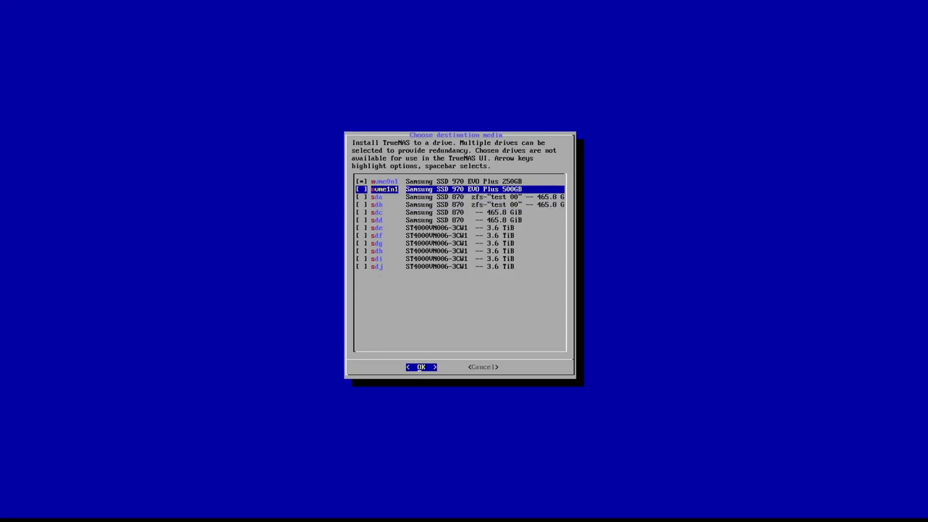
Install TrueNAS on nvme0n1, accepting the erase warning, setting a root password and skipping swap
key(Return)
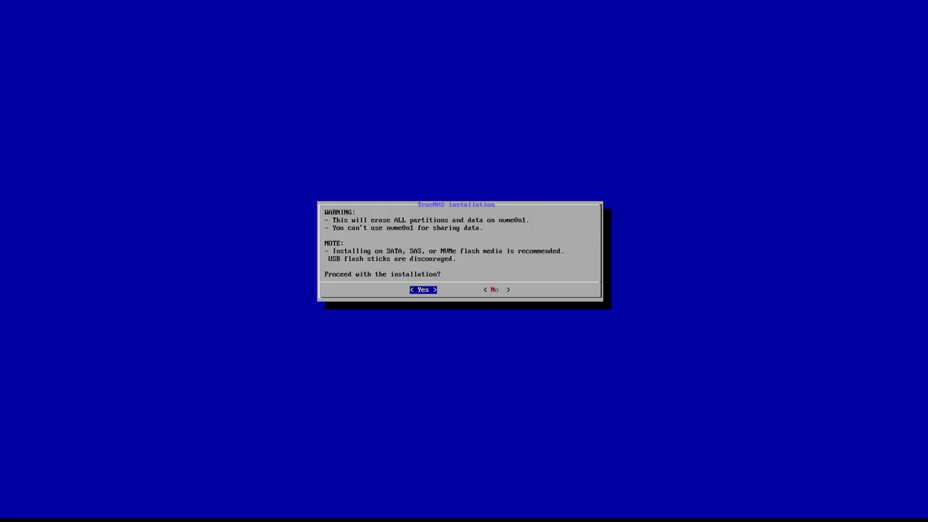
key(Return)
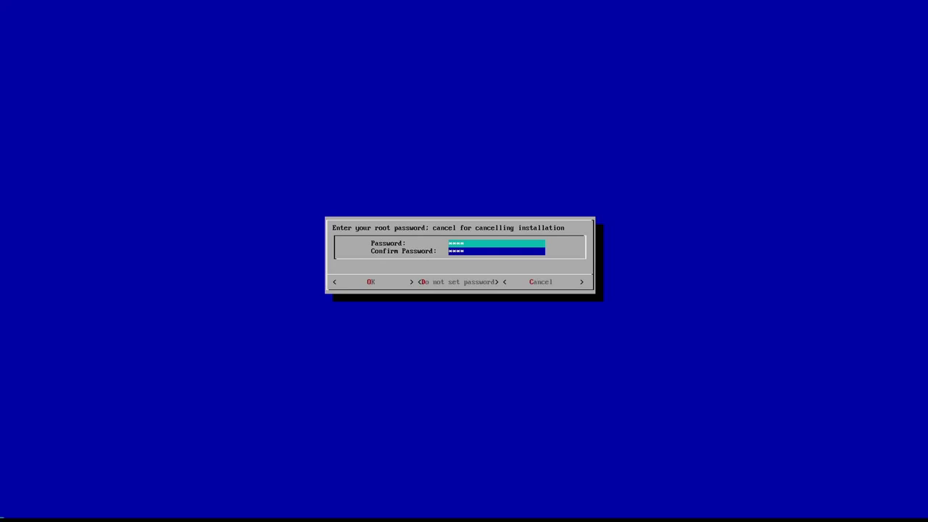
key(Return)
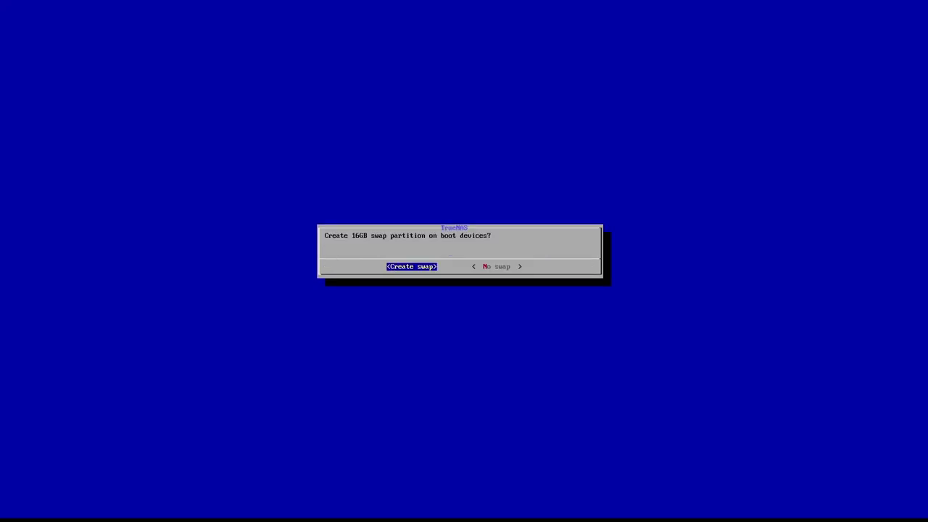
key(Right)
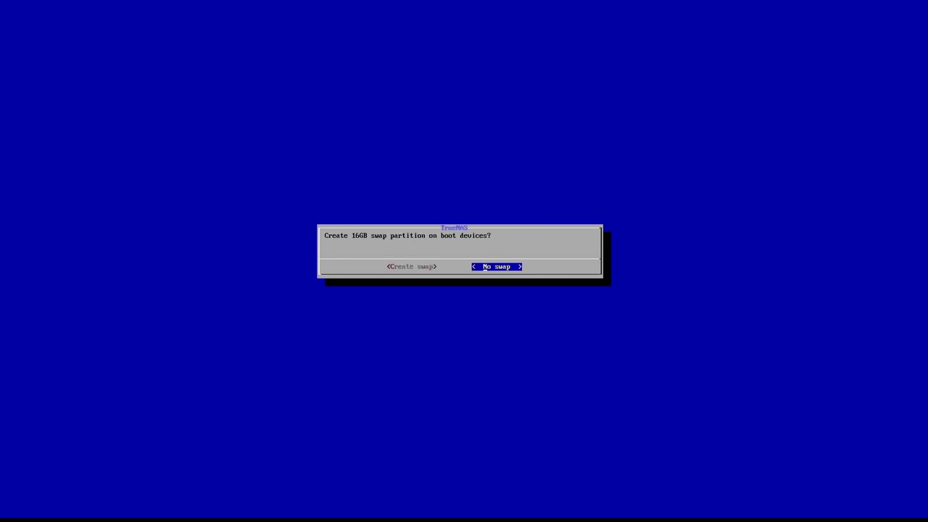
key(Return)
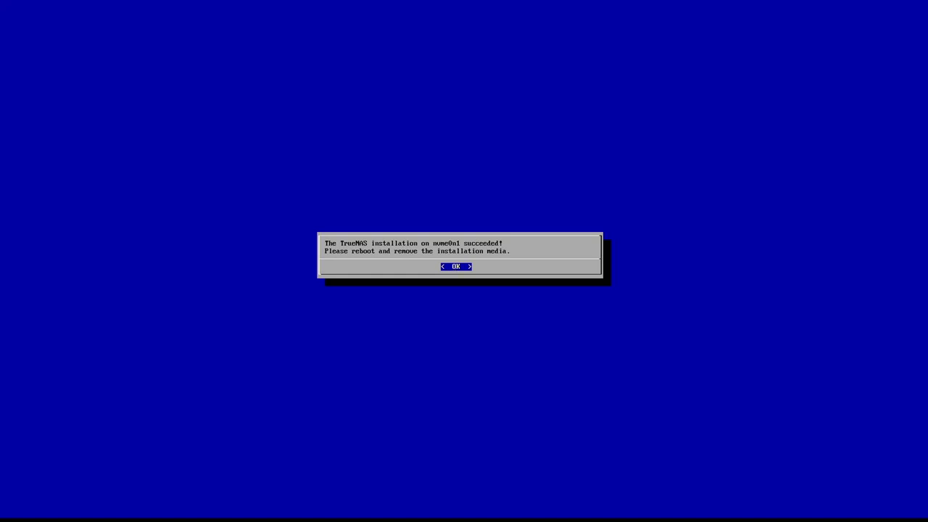
key(Return)
key(Down)
key(Down)
key(Down)
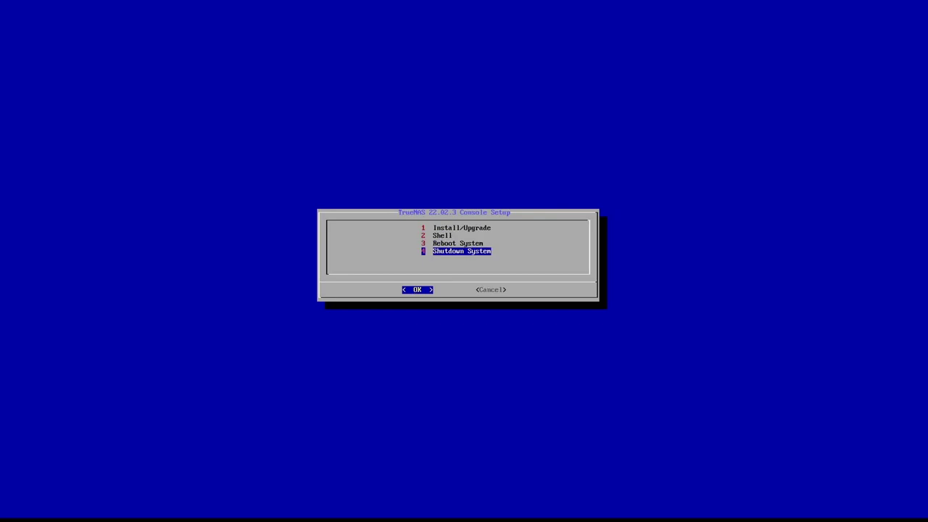
Shut down, re-enter the BIOS and set Boot Option #1 to TrueNAS-0 on the Samsung 970 EVO Plus
key(Return)
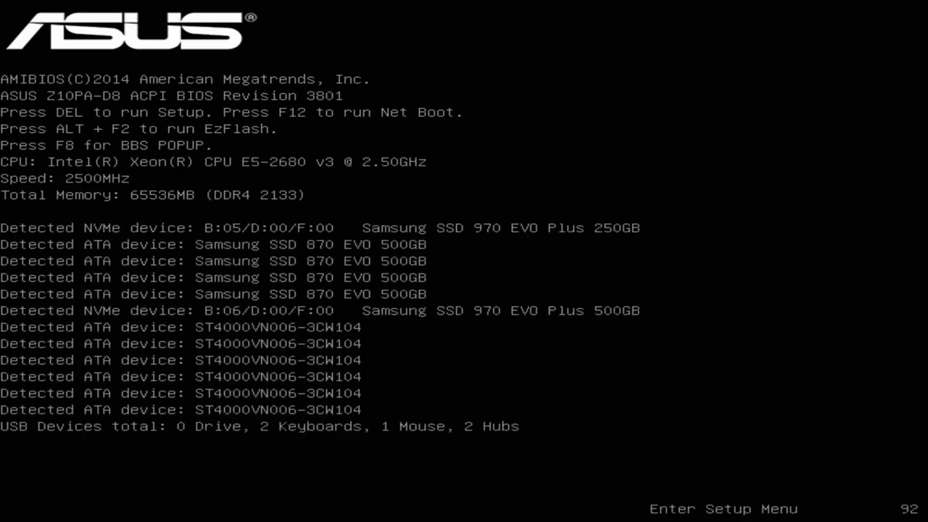
key(Right)
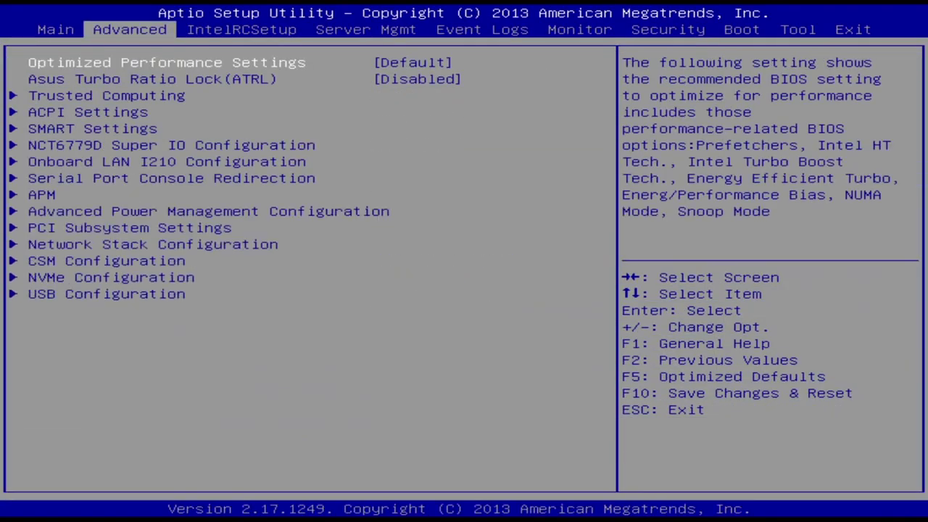
key(Right)
key(Right)
key(Right)
key(Right)
key(Right)
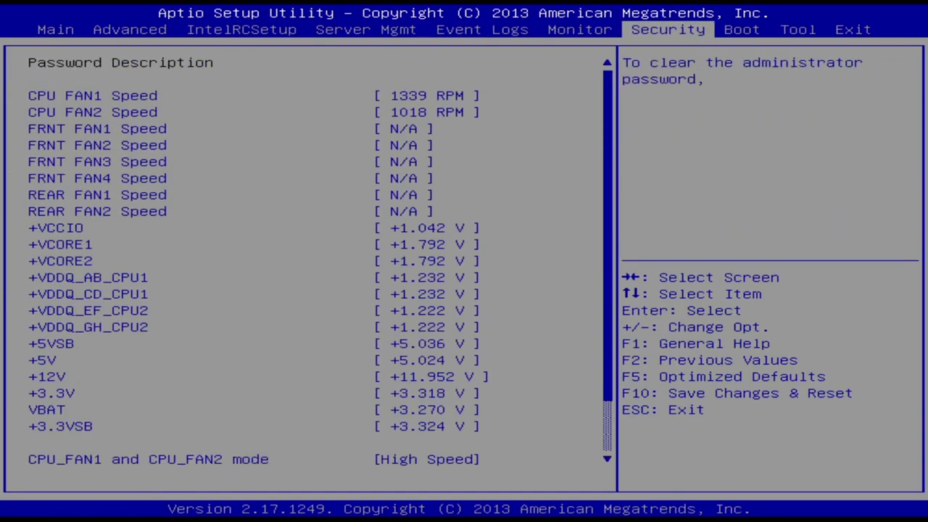
key(Right)
key(Down)
key(Down)
key(Down)
key(Down)
key(Down)
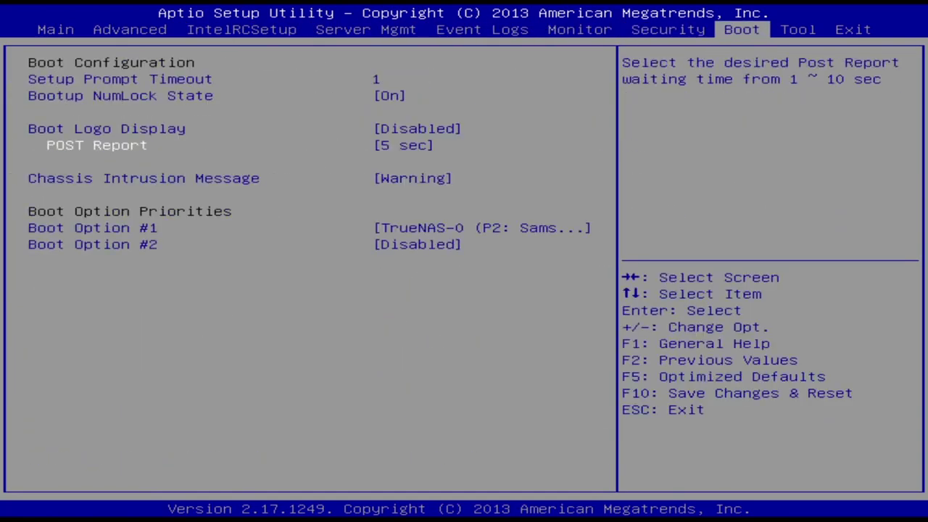
key(Return)
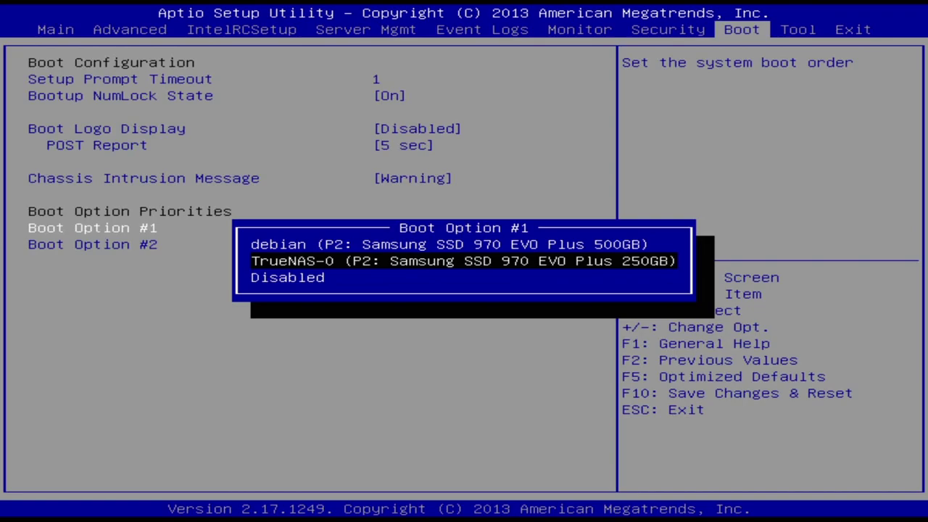
key(Return)
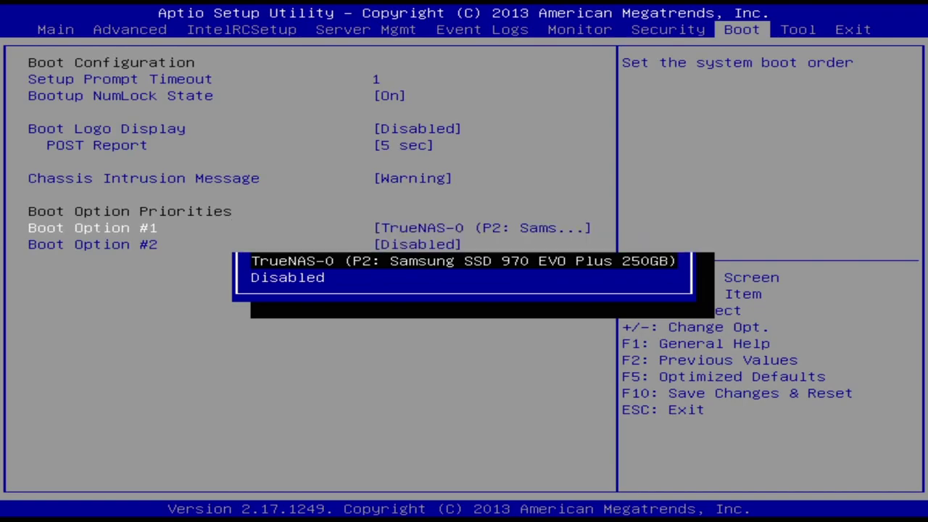
key(Right)
key(Right)
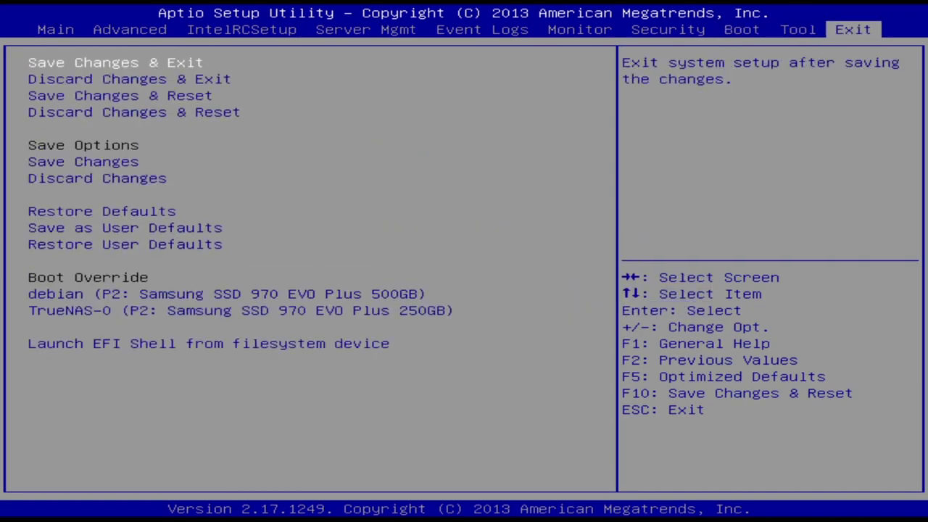
Save the new boot order and exit the BIOS so the server boots TrueNAS
key(Return)
key(Return)
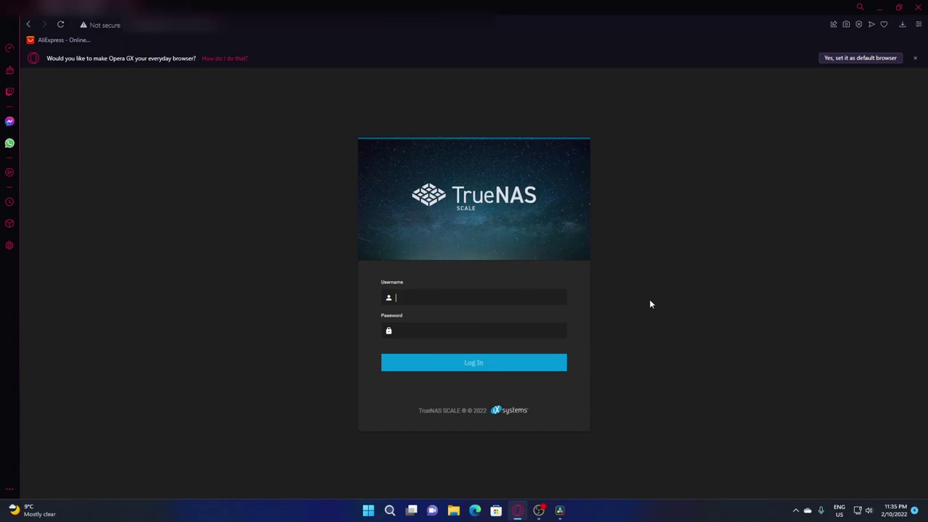
Log in to the TrueNAS web interface as root with the root password
text(roo****)
key(Return)
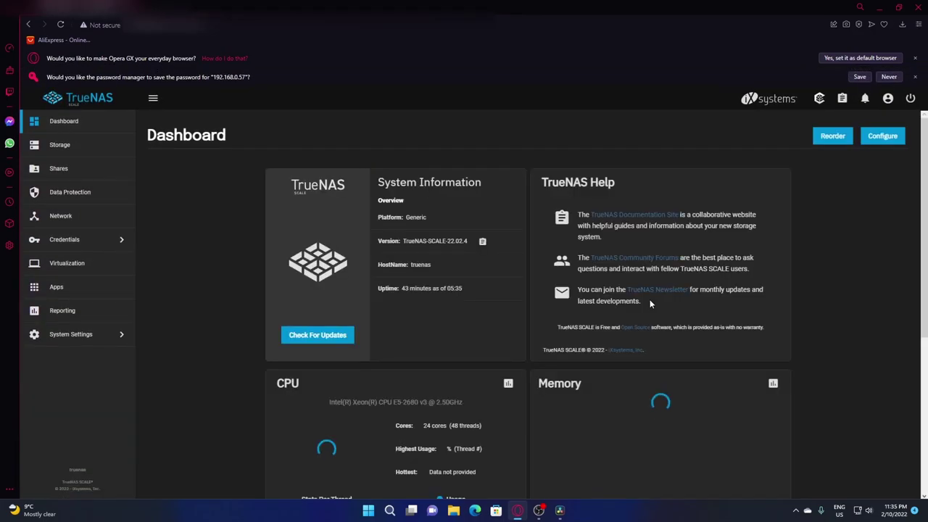
scroll(264, 347, down, 3)
scroll(264, 355, up, 3)
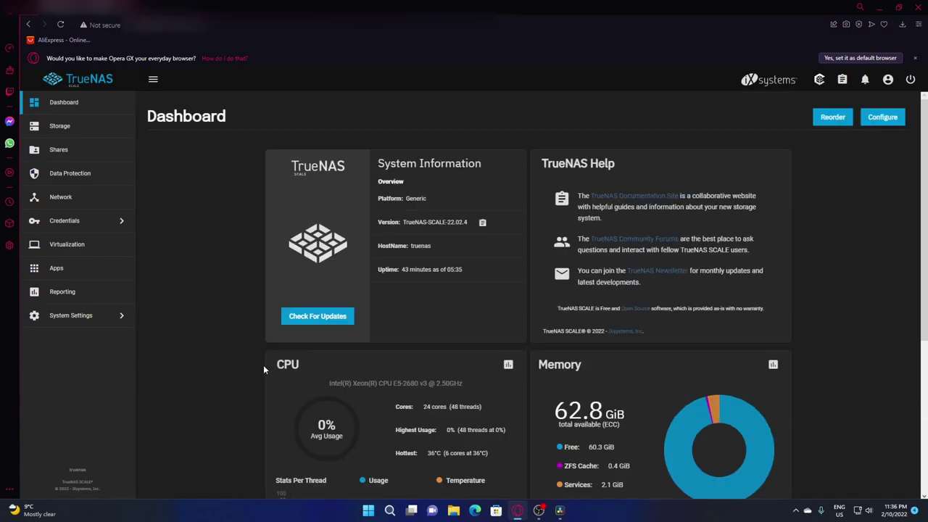
Confirm no TrueNAS updates are available and review the Dashboard's system, CPU and memory widgets
click(330, 318)
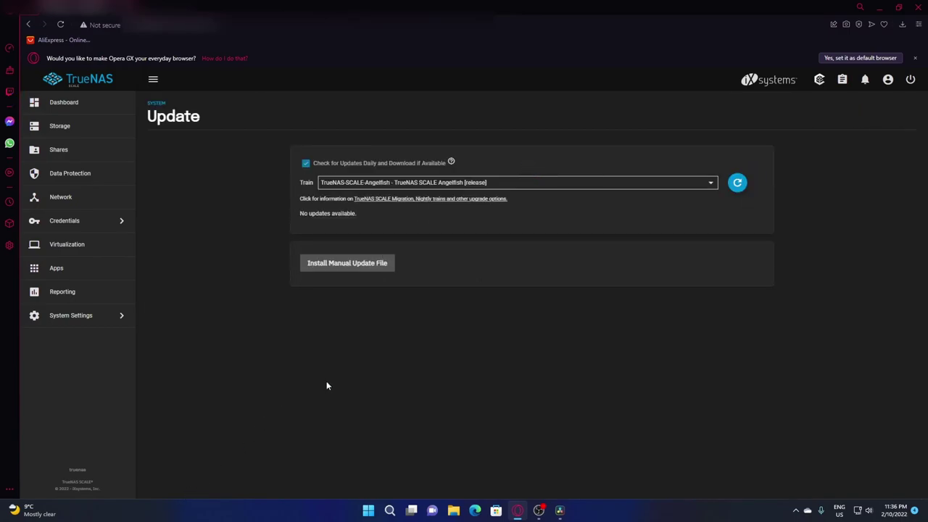
click(67, 103)
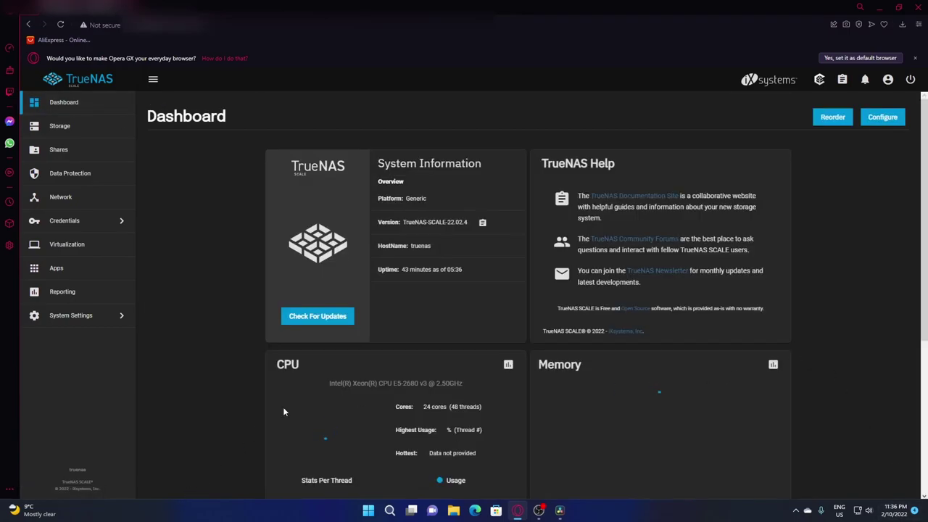
scroll(212, 320, down, 3)
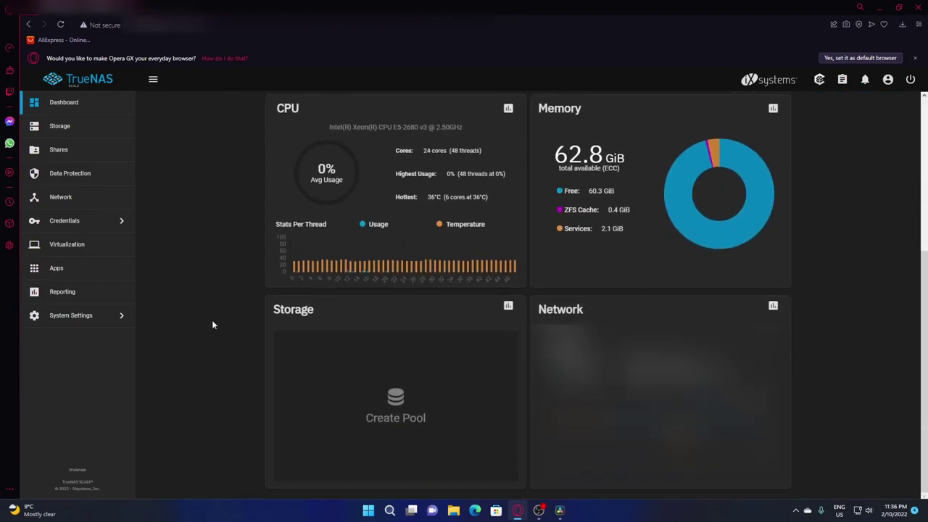
scroll(569, 426, up, 2)
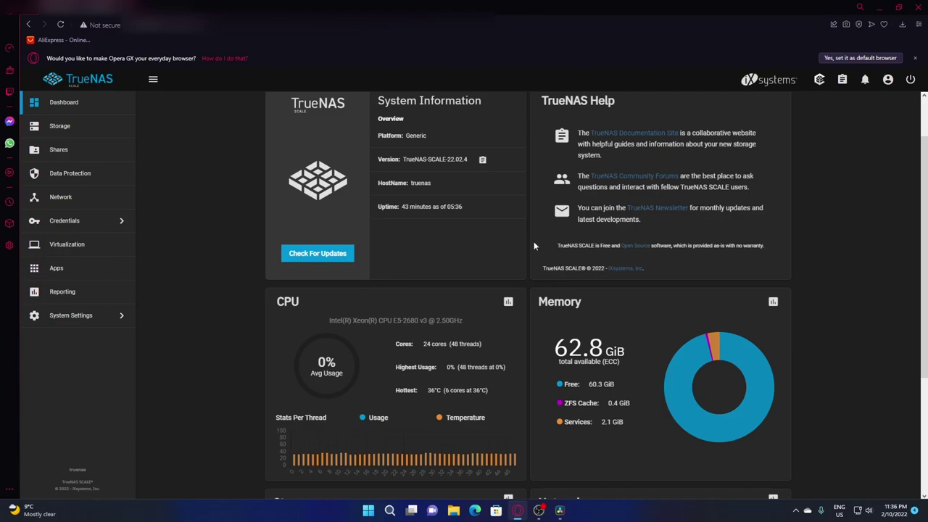
scroll(536, 247, up, 2)
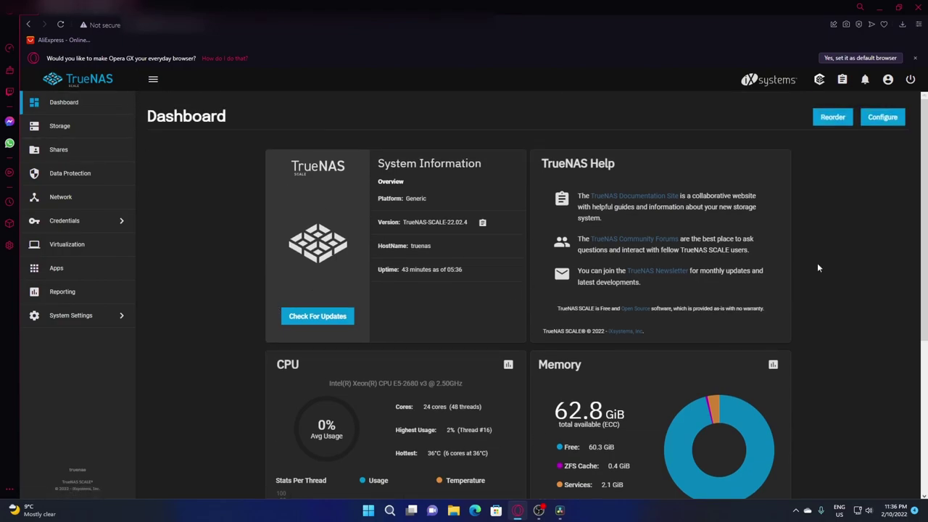
Open the Create Pool form from Storage and browse both pages of available disks
click(60, 126)
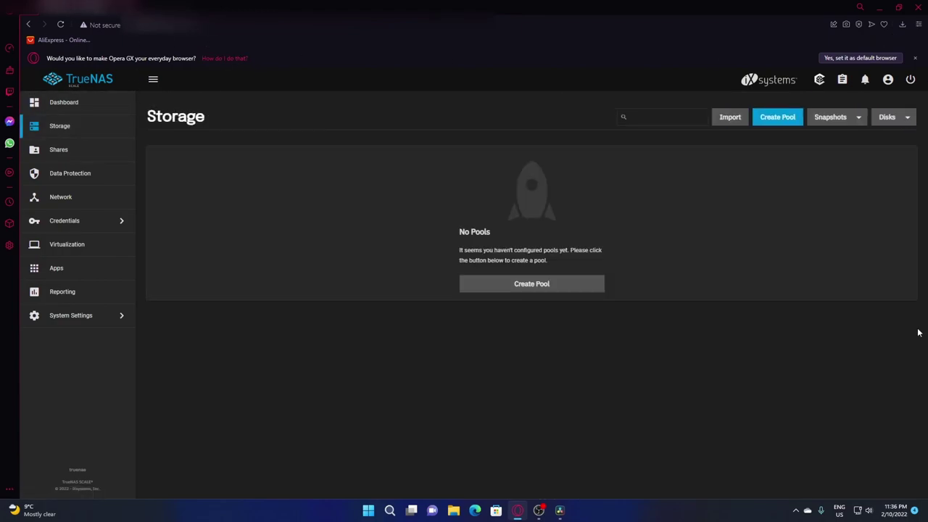
click(543, 284)
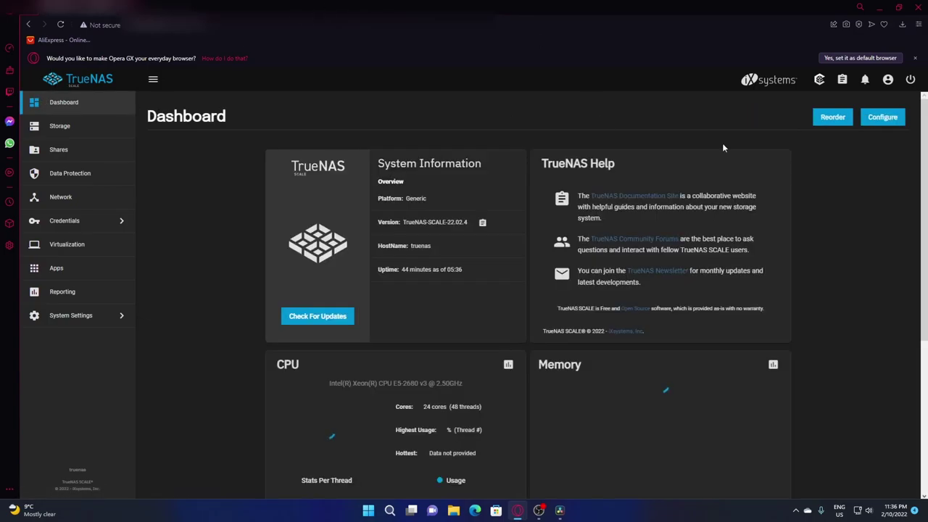
click(60, 125)
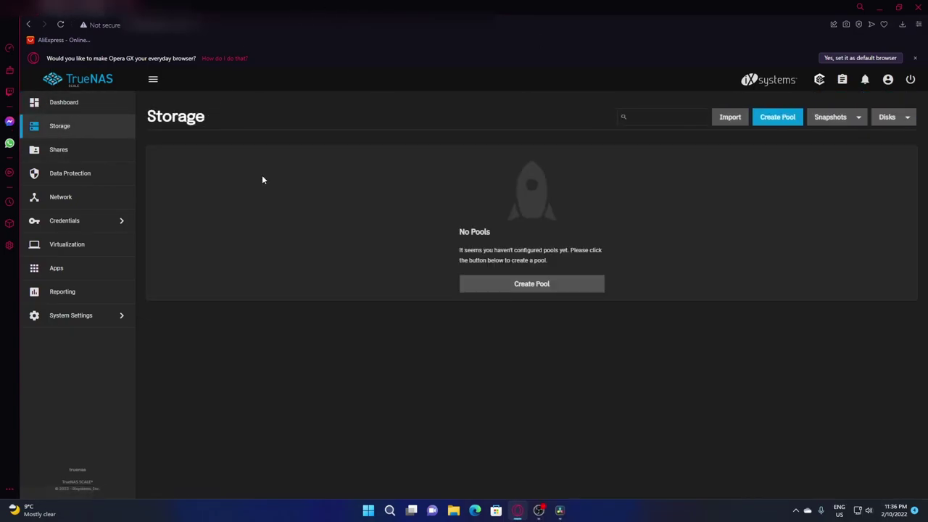
click(559, 284)
scroll(557, 330, down, 2)
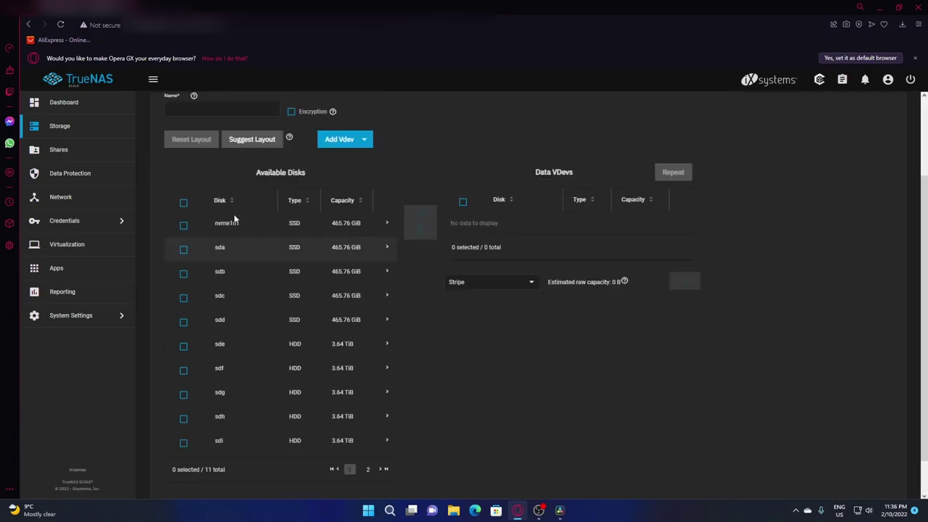
scroll(246, 297, up, 2)
scroll(246, 297, down, 2)
click(367, 423)
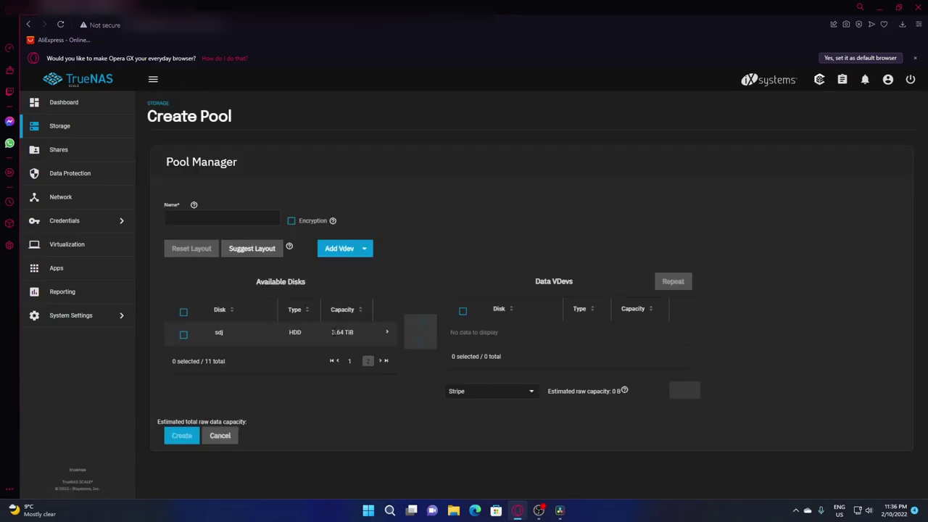
drag(330, 331, 351, 333)
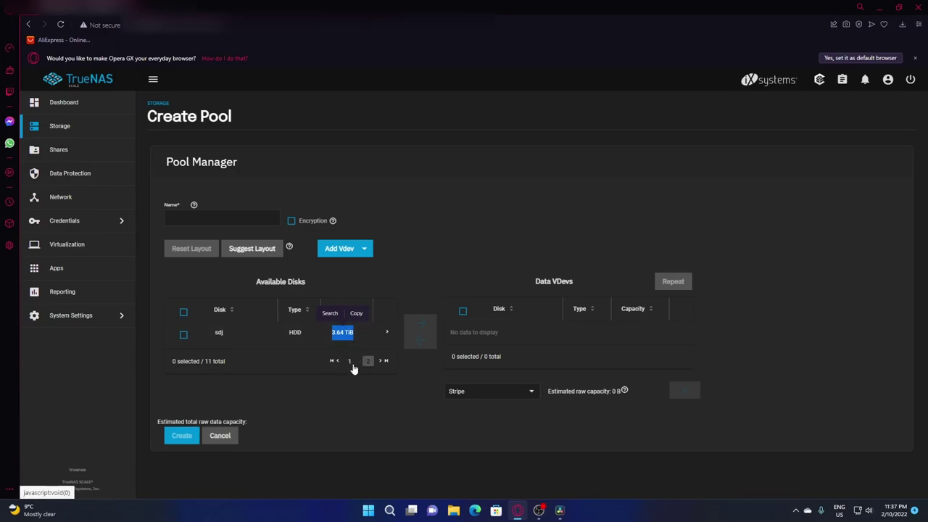
click(350, 361)
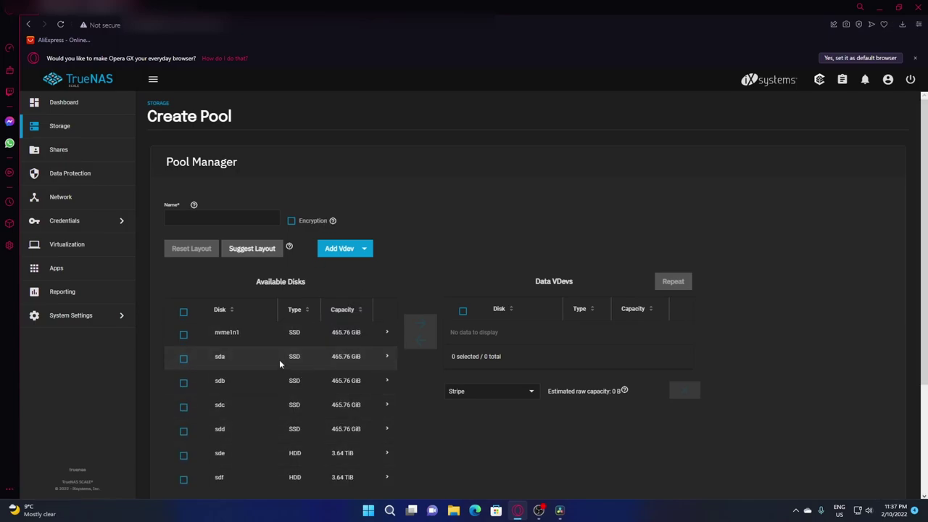
scroll(229, 266, down, 1)
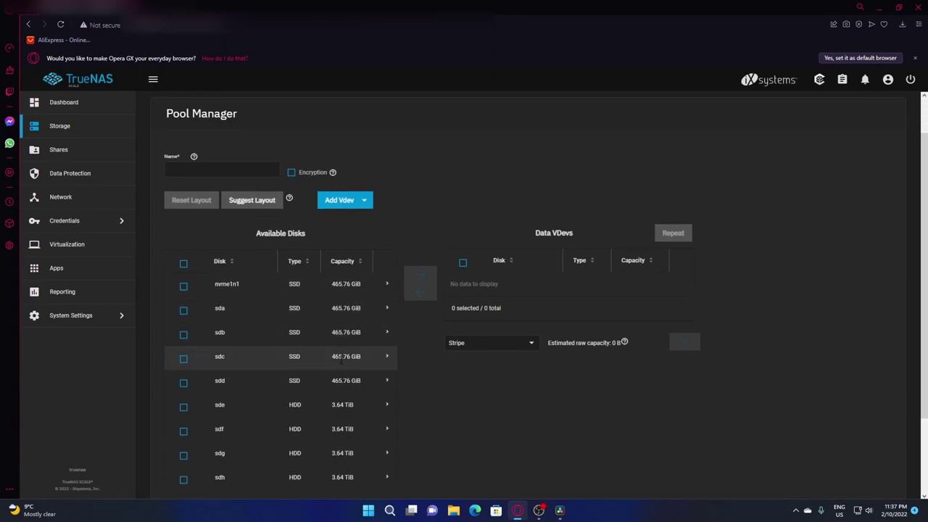
scroll(230, 322, down, 1)
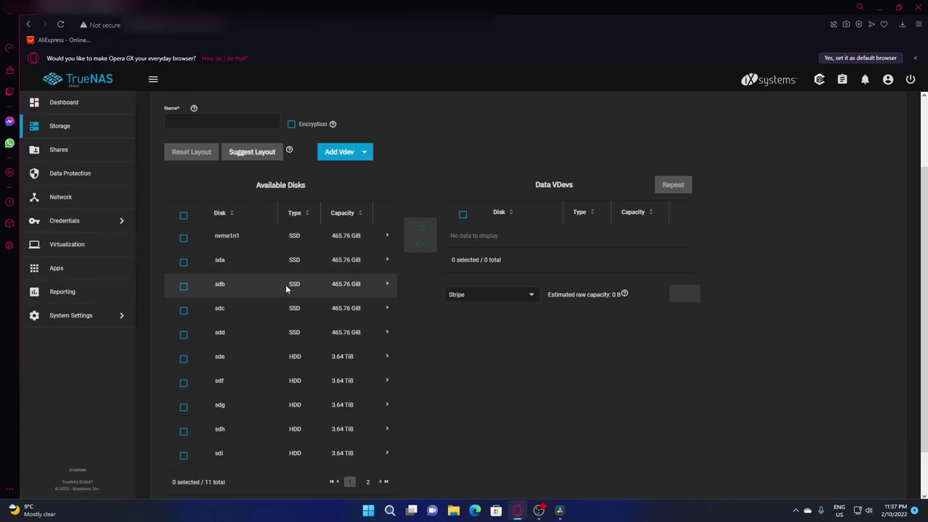
Add the four SSDs sda, sdb, sdc and sdd to the data vdev
click(183, 261)
click(183, 286)
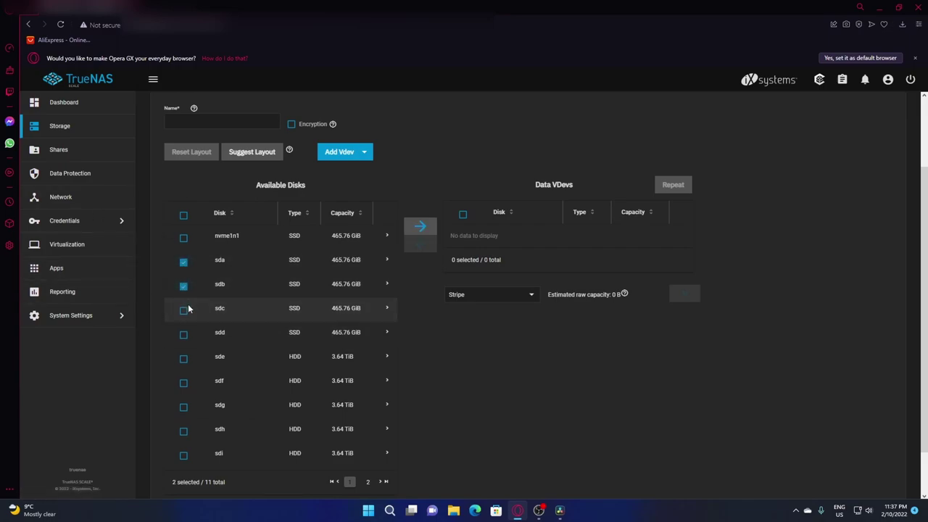
click(184, 309)
click(184, 334)
click(421, 227)
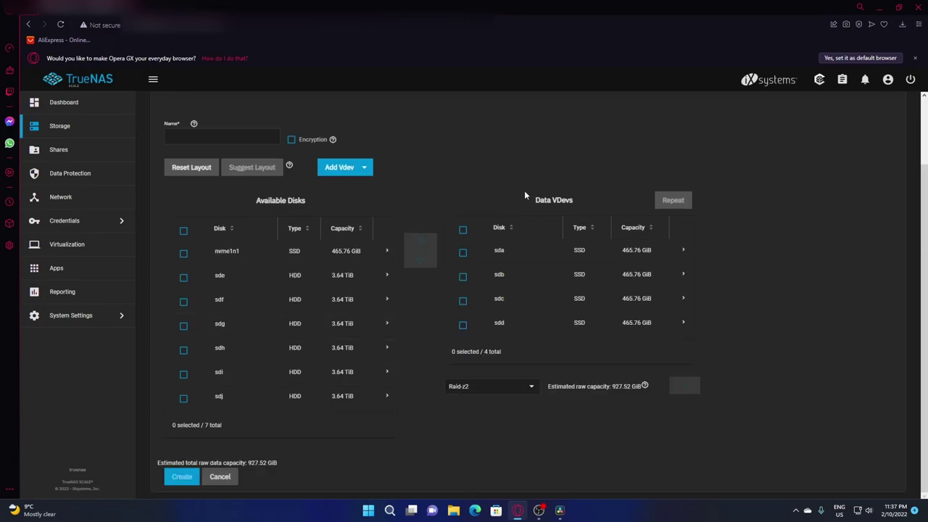
click(463, 230)
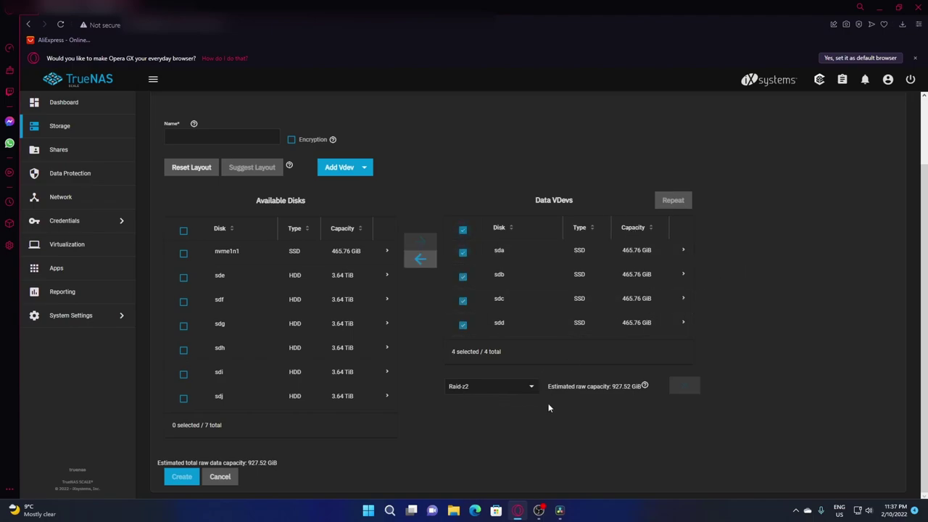
Set the data vdev layout to Raid-z after trying Stripe and Mirror
click(529, 389)
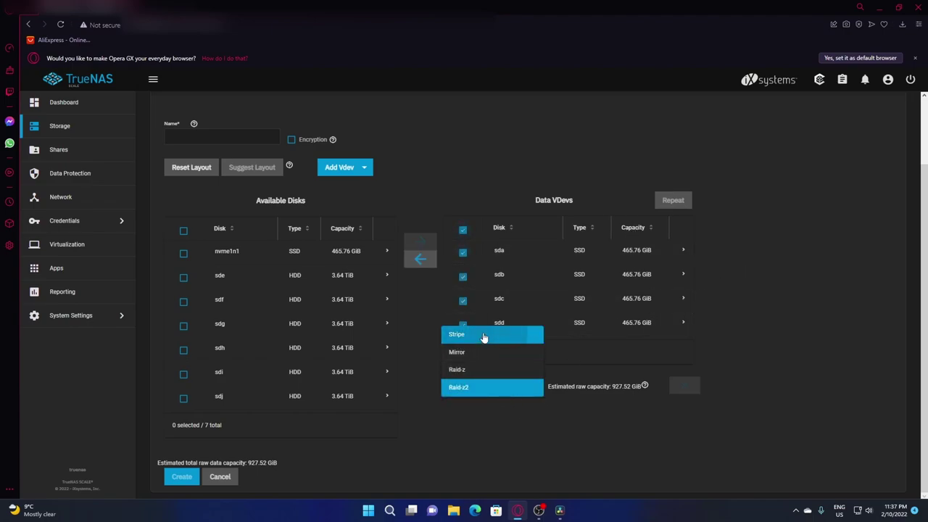
click(485, 334)
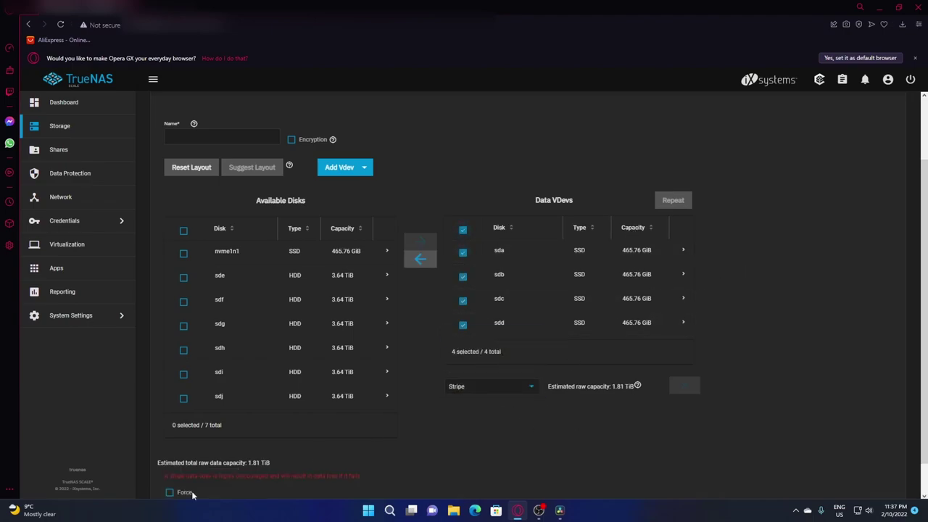
click(535, 388)
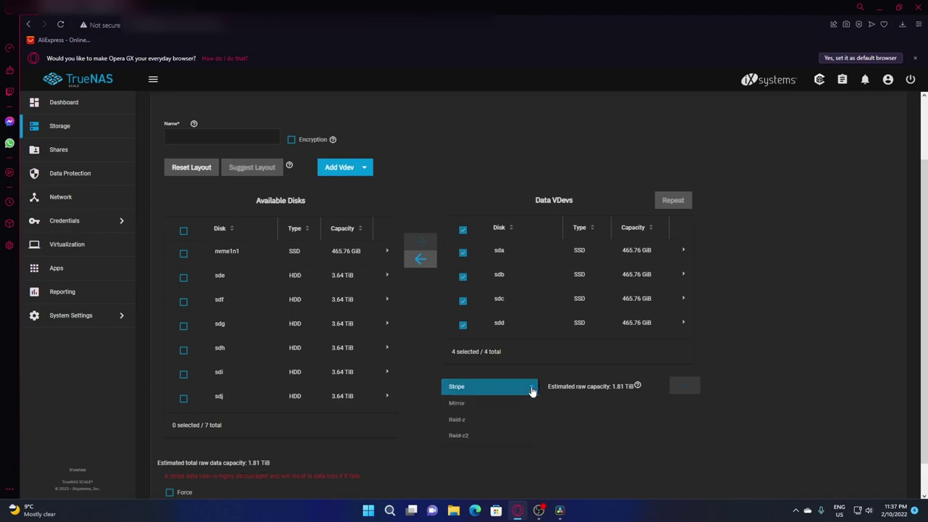
click(479, 405)
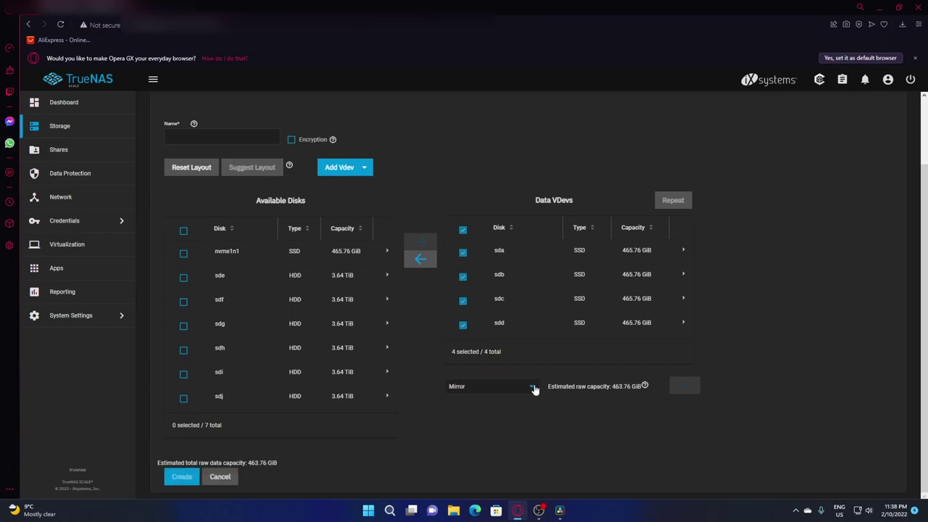
click(529, 390)
click(473, 403)
click(509, 385)
click(505, 391)
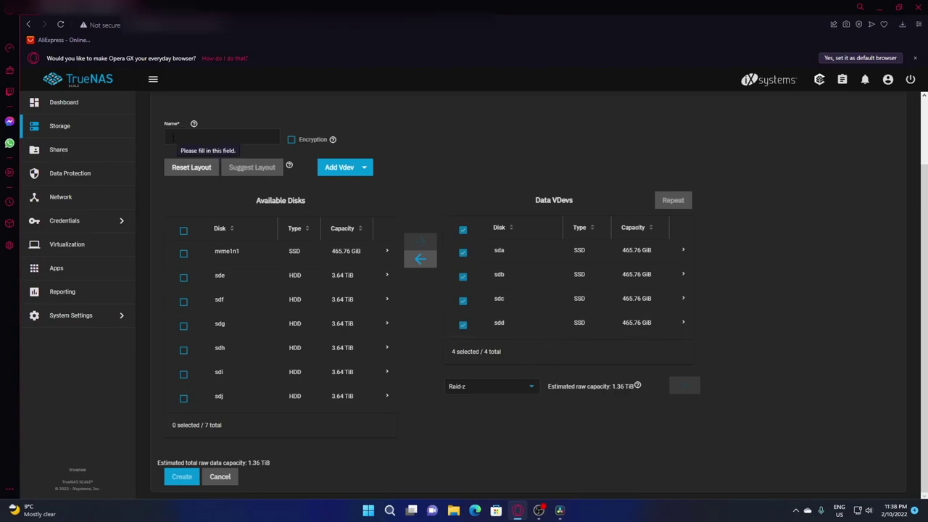
Name the pool 'Project Smith Works' and create it, confirming the disks will be erased
click(172, 136)
text(Project Smith Works)
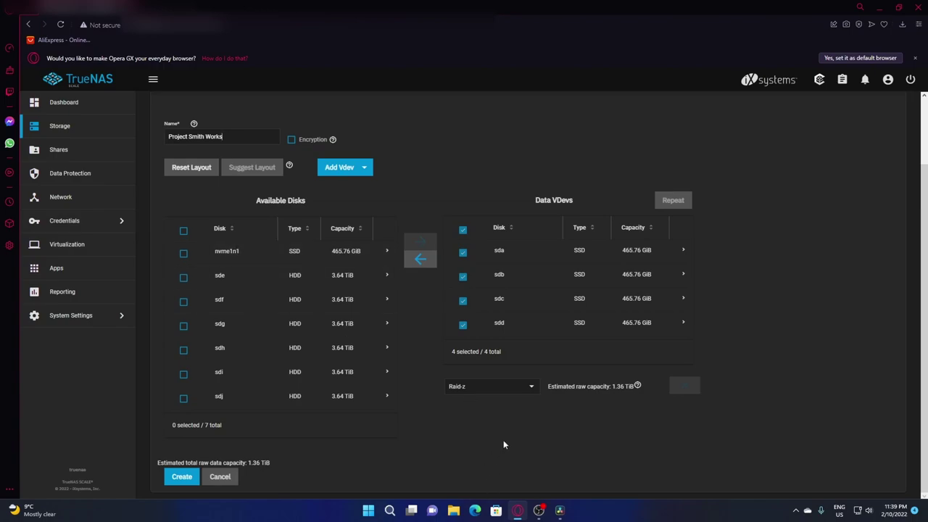
click(182, 477)
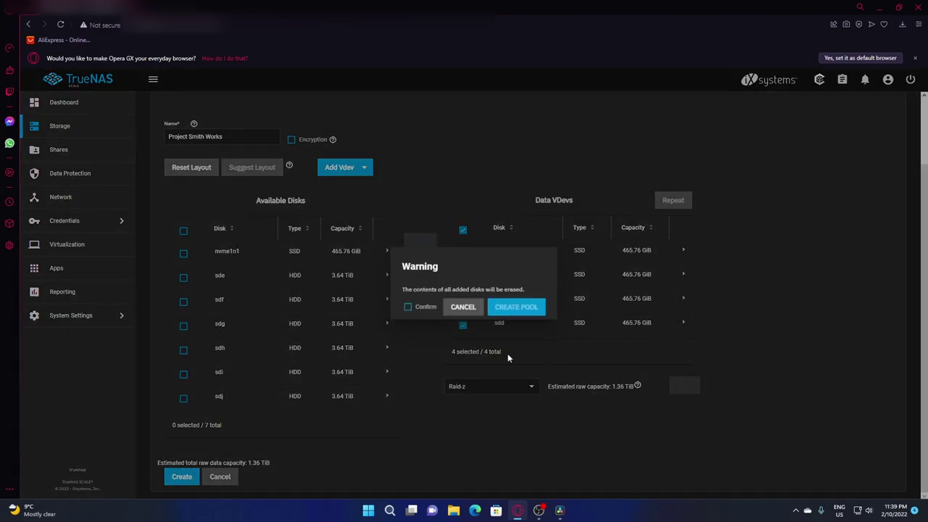
click(407, 307)
click(526, 306)
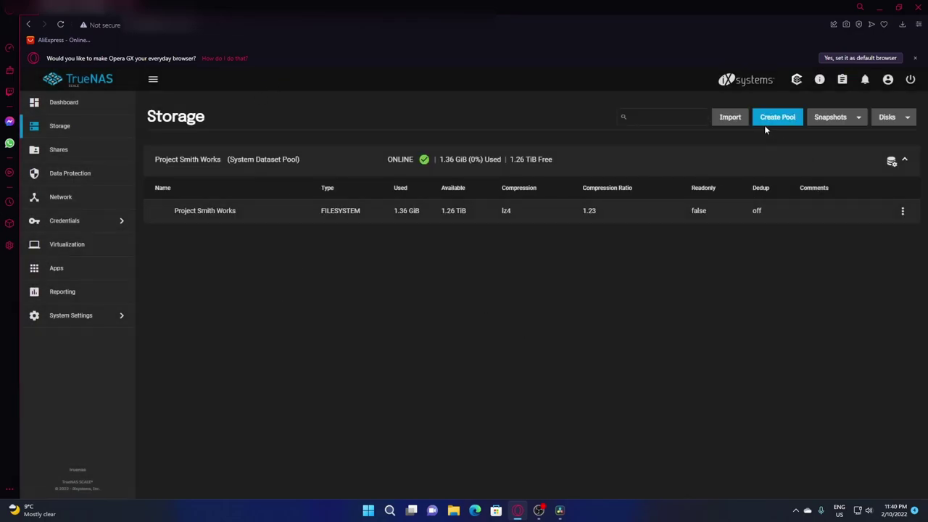
Start a second pool and add the six HDDs sde through sdj to its data vdev
click(792, 123)
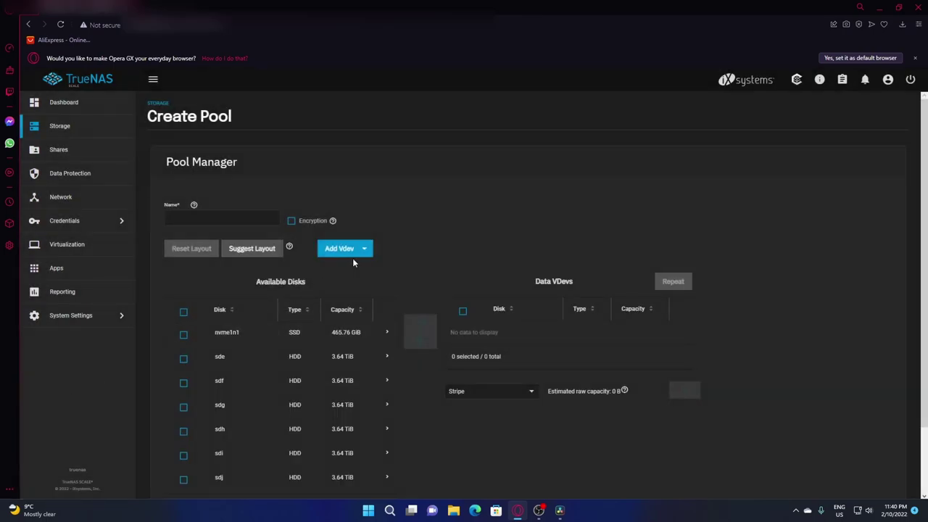
scroll(352, 258, down, 1)
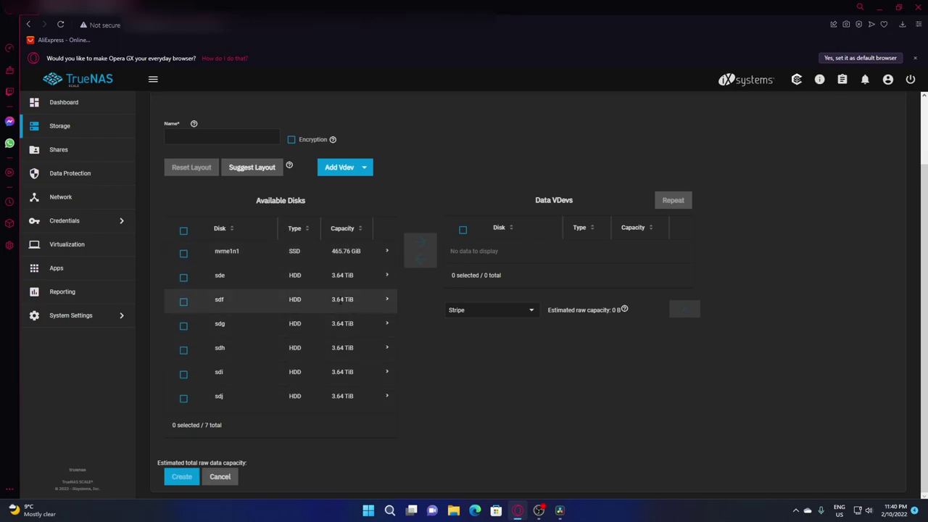
click(183, 276)
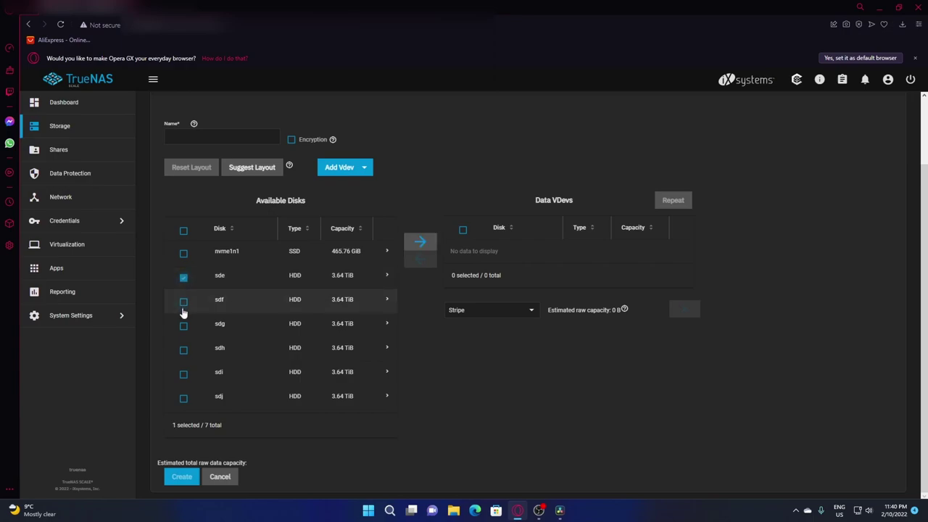
click(183, 304)
click(184, 325)
click(183, 349)
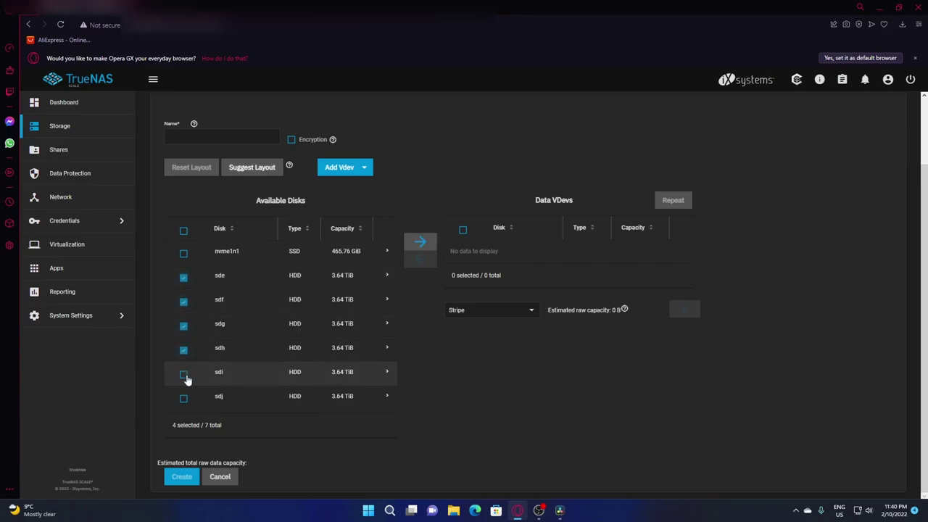
click(184, 376)
click(183, 399)
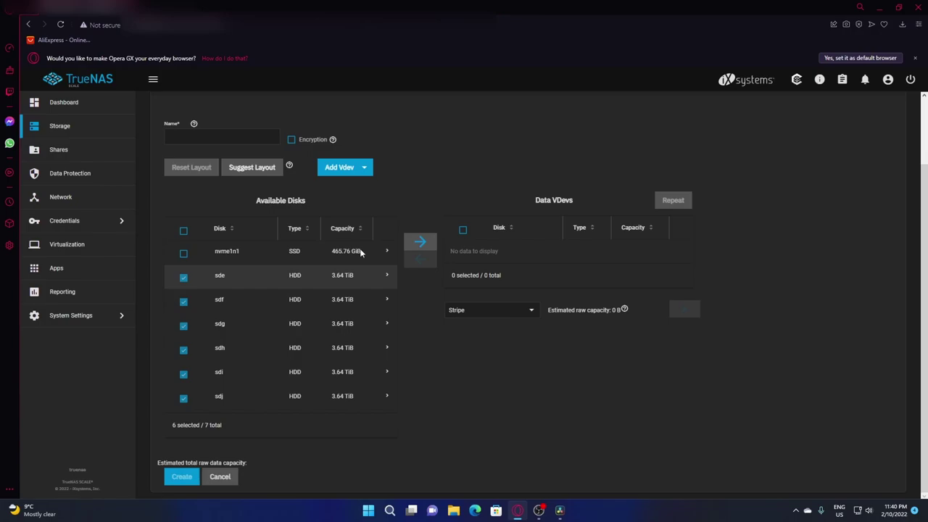
click(420, 242)
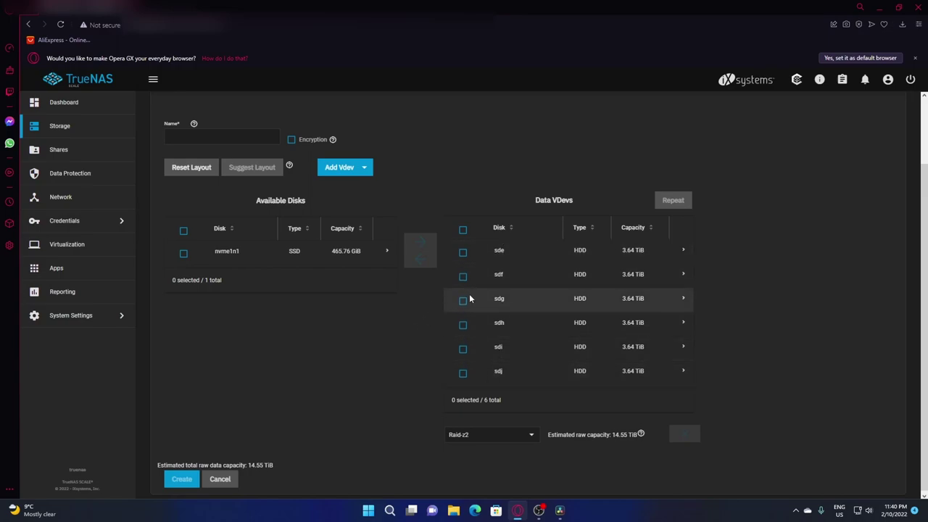
Name the pool 'Project Smith Storage' and set its vdev layout to Raid-z (18.18 TiB raw)
click(525, 428)
click(464, 416)
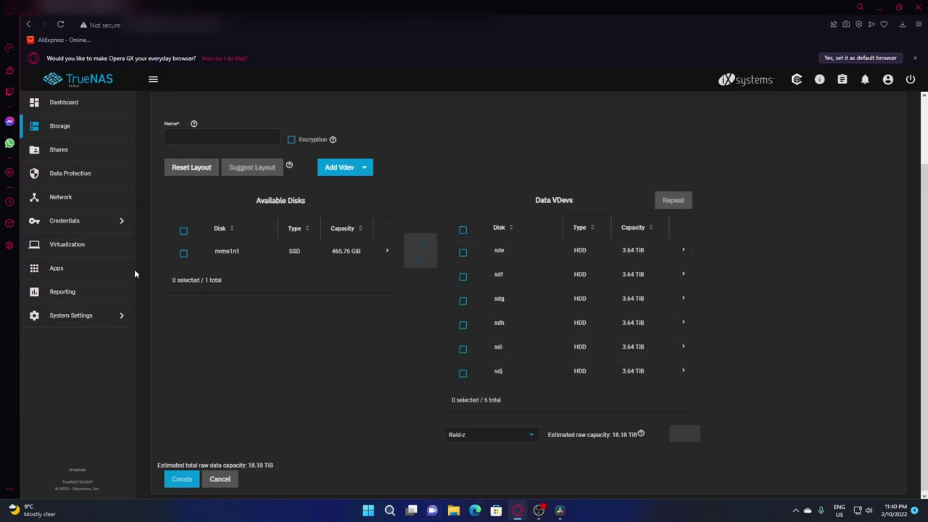
click(463, 230)
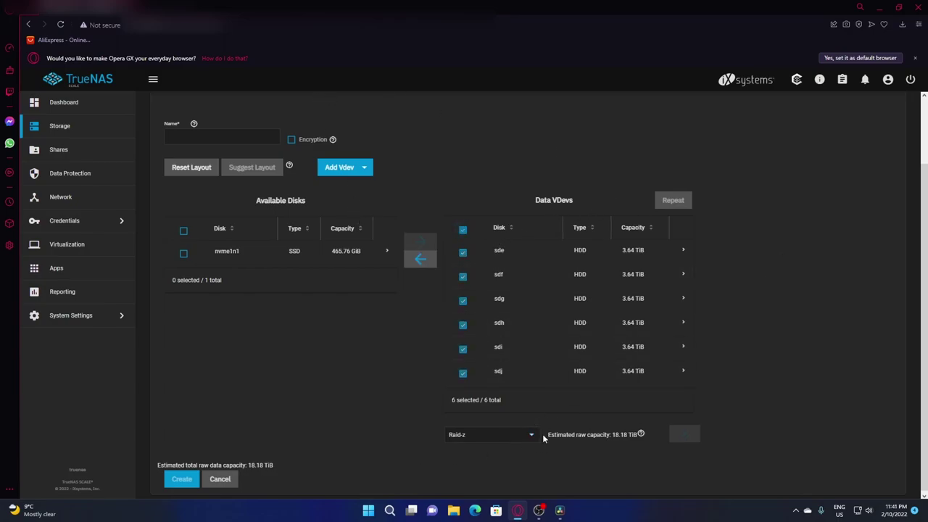
key(Down)
key(Return)
click(535, 435)
click(479, 401)
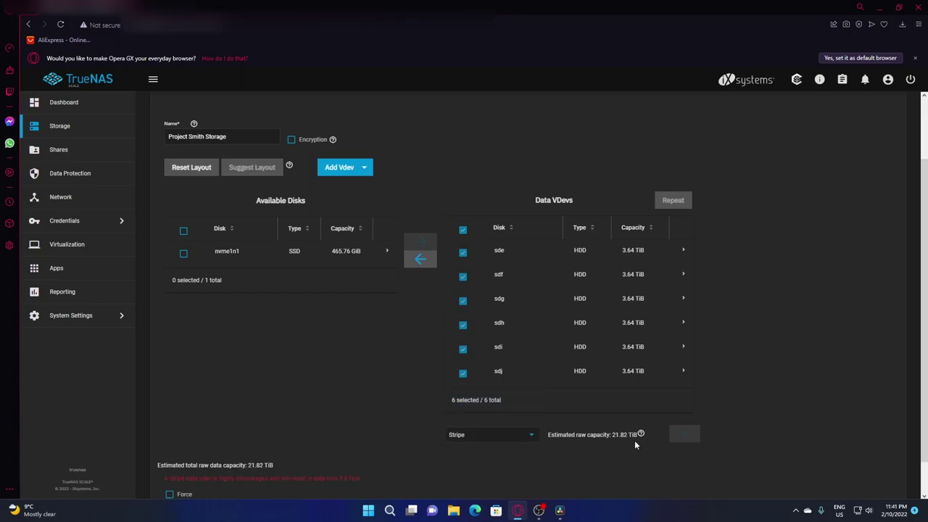
click(531, 437)
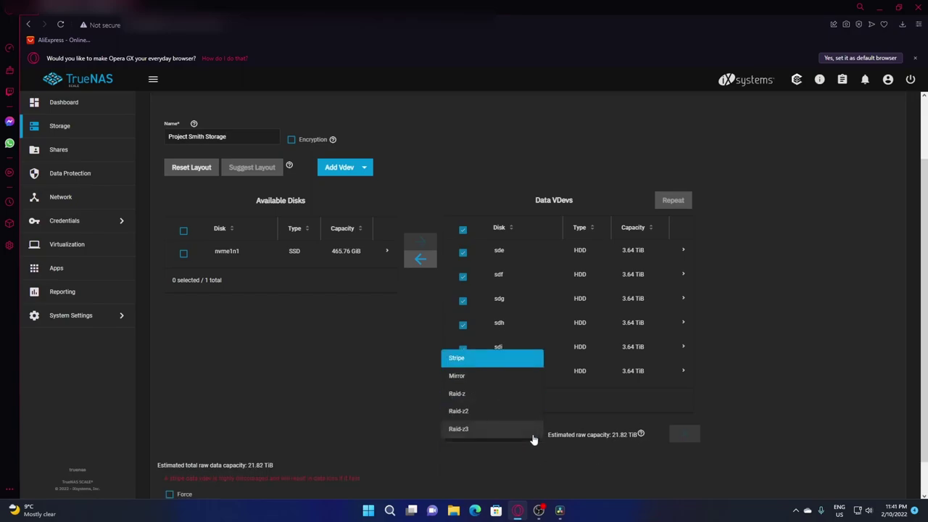
click(493, 394)
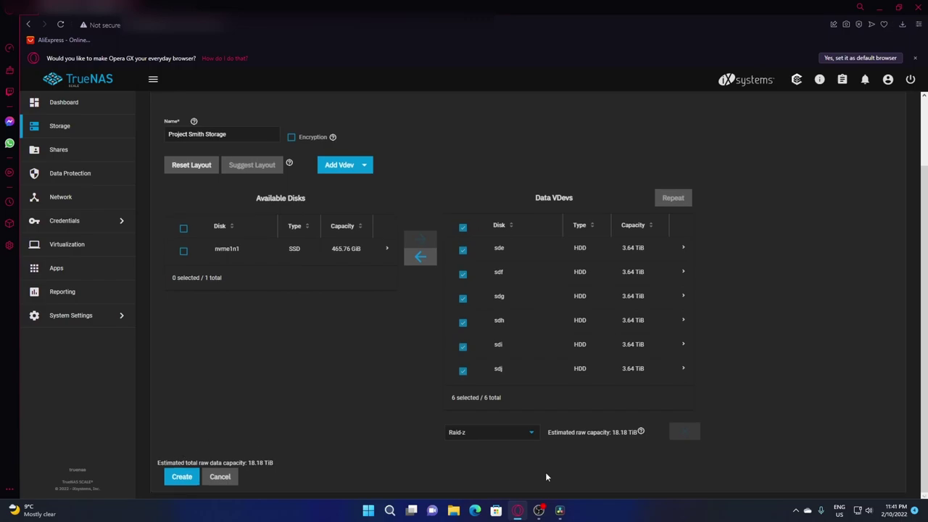
Create Project Smith Storage, confirming the disk erase, then open its Pool Options from the gear menu
click(182, 477)
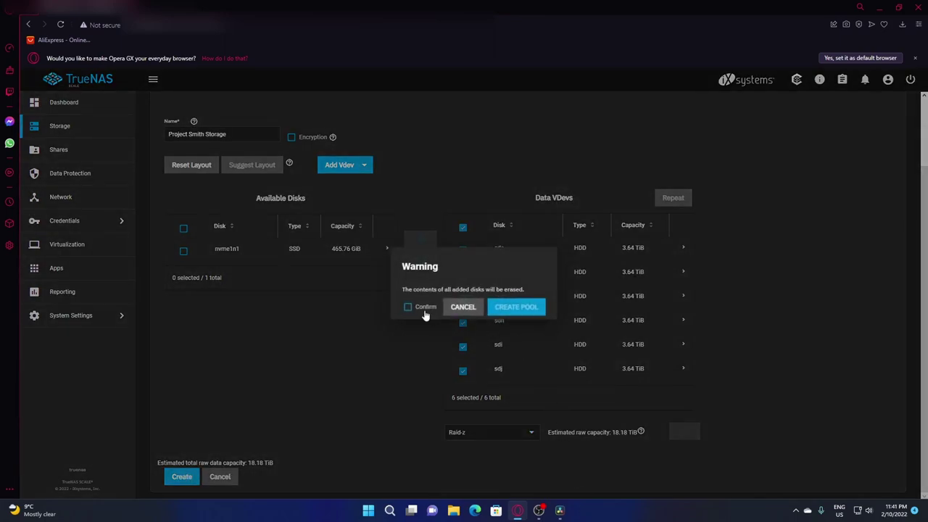
click(408, 307)
click(525, 313)
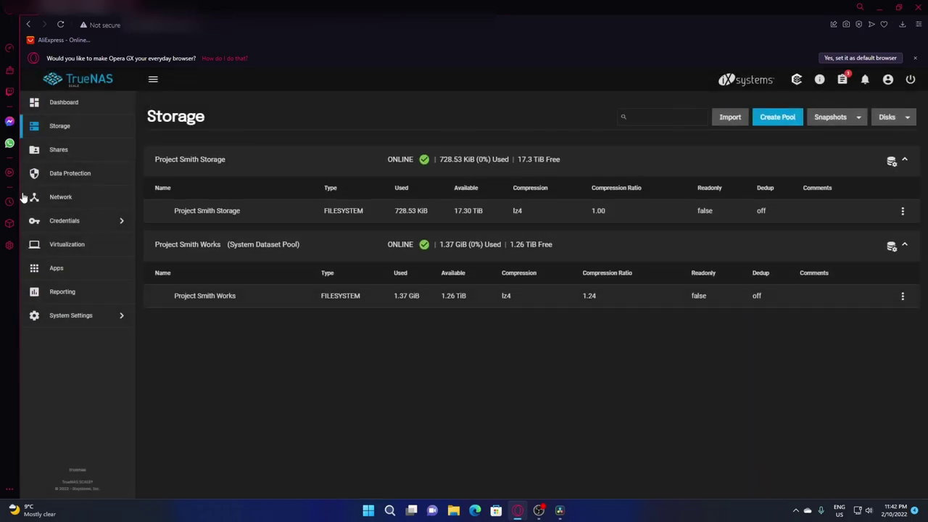
click(892, 161)
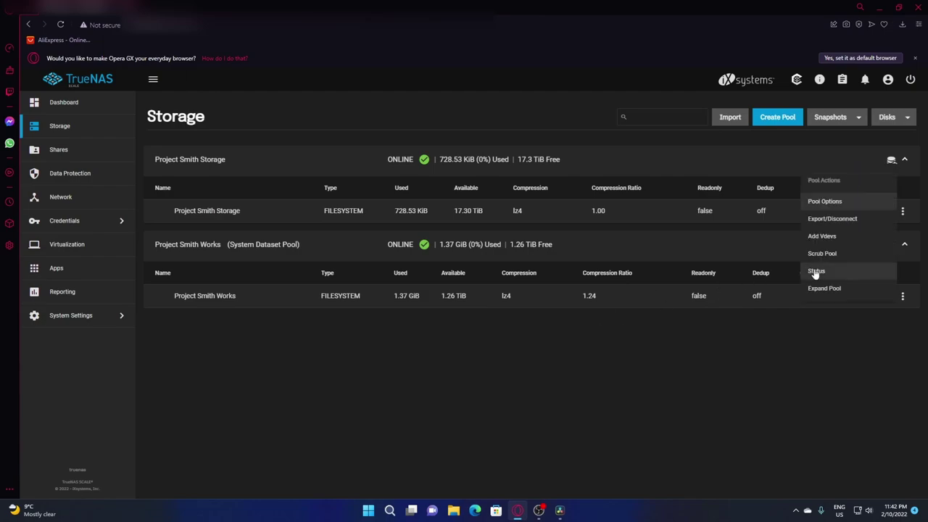
click(853, 203)
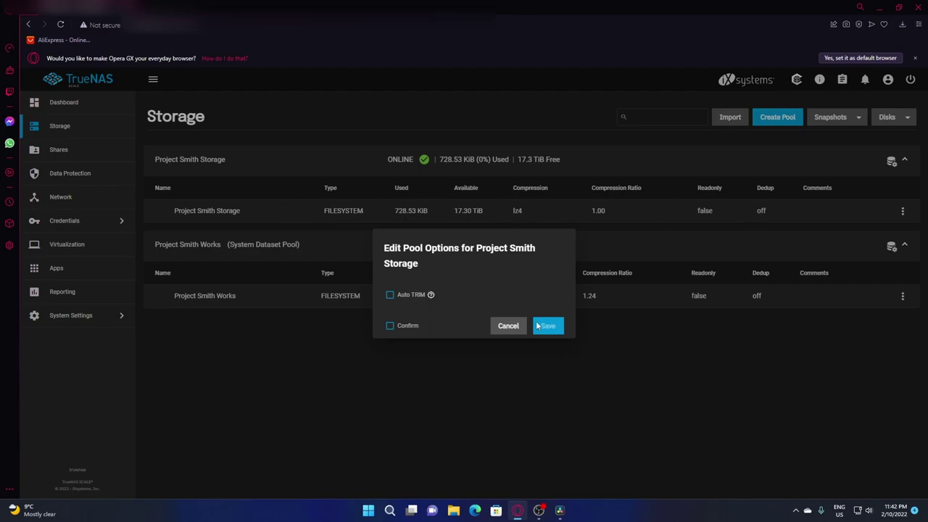
Enable Auto TRIM in the Project Smith Works pool options and save it
click(511, 324)
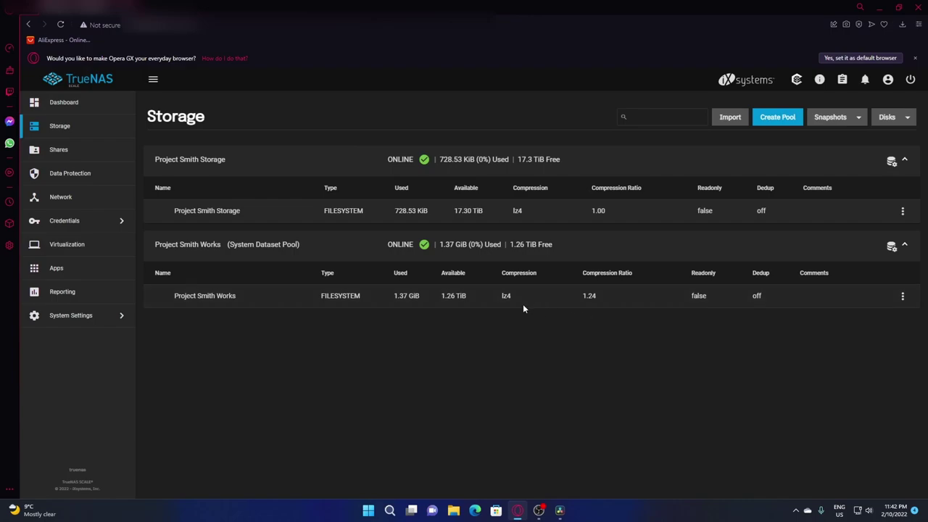
click(893, 246)
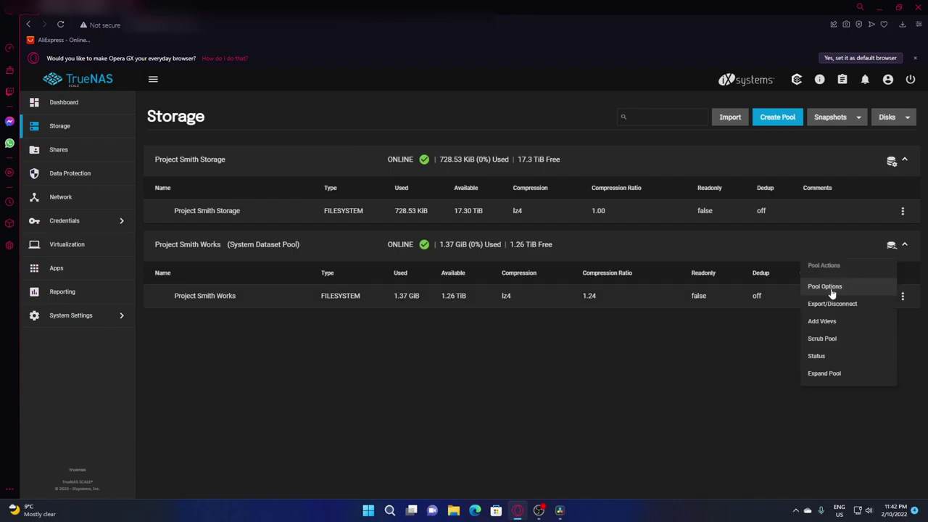
click(827, 292)
click(390, 295)
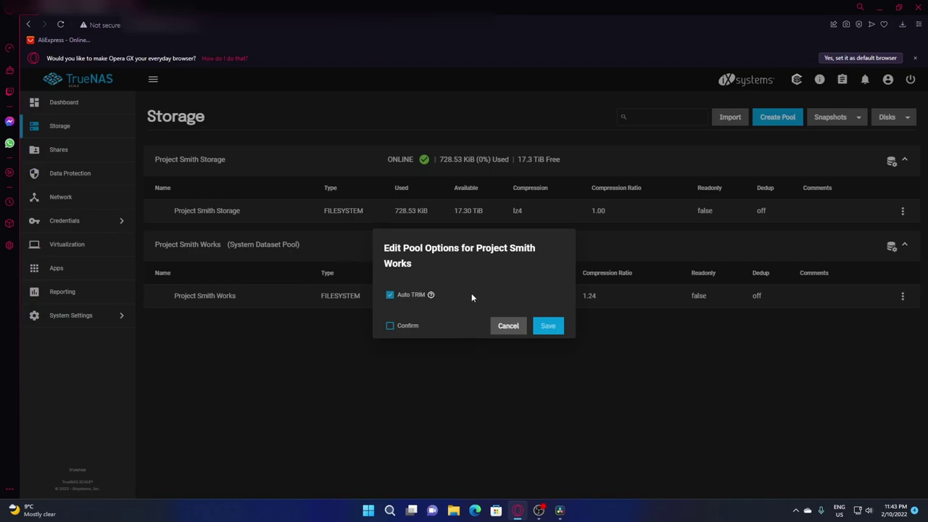
click(390, 327)
click(554, 327)
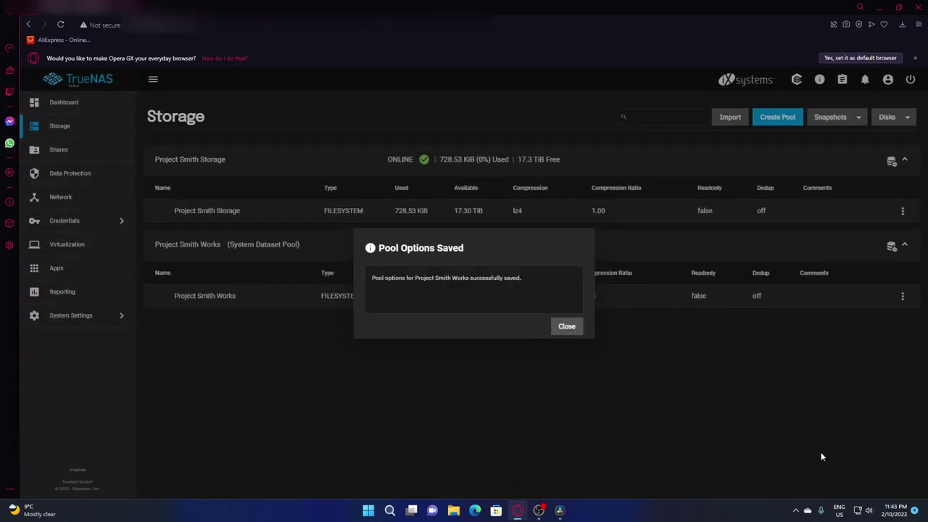
click(570, 330)
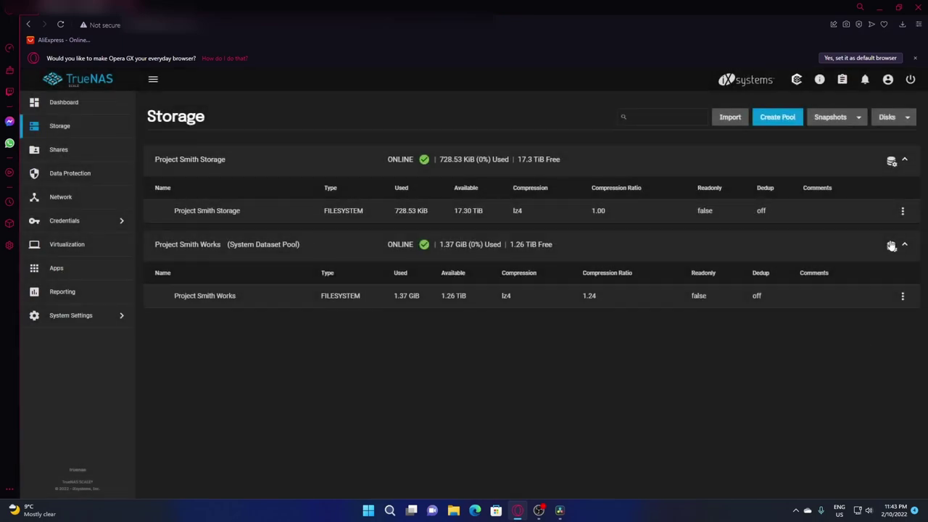
Set compression to OFF on the Project Smith Works dataset and save
click(903, 296)
click(903, 298)
click(875, 374)
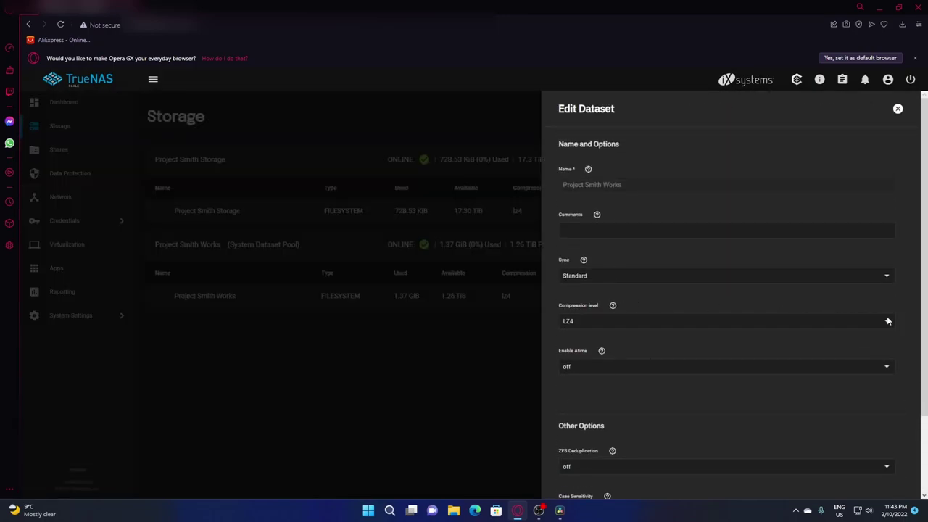
click(888, 321)
click(580, 95)
scroll(766, 428, down, 2)
click(573, 470)
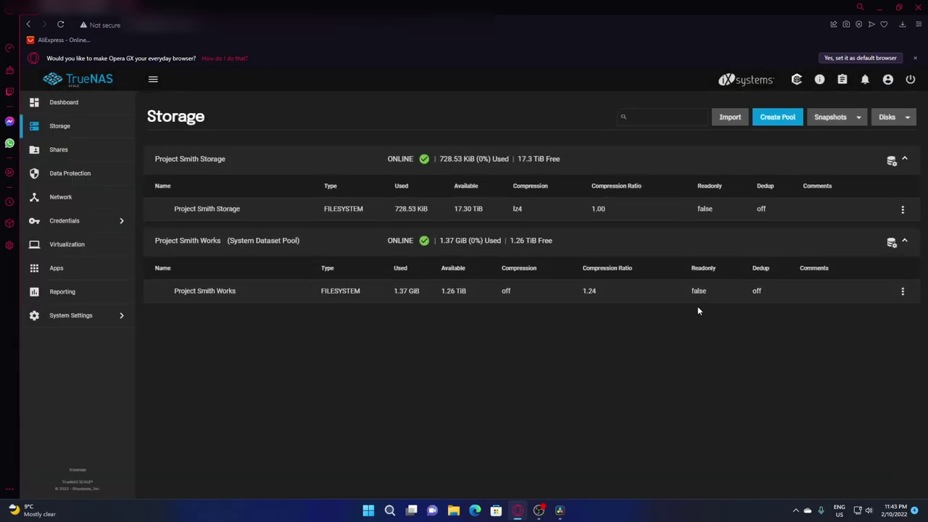
Set the Project Smith Storage dataset to compression OFF and record size 1M, then save
click(903, 209)
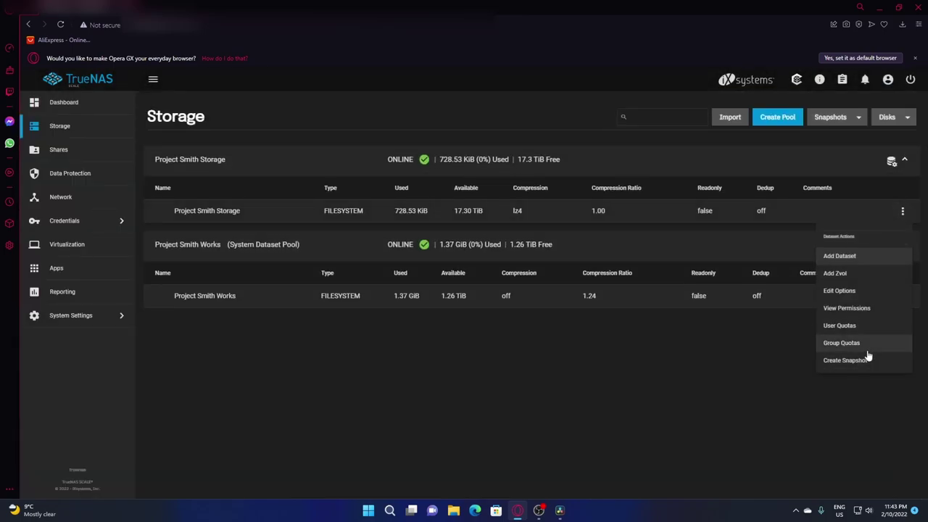
click(864, 292)
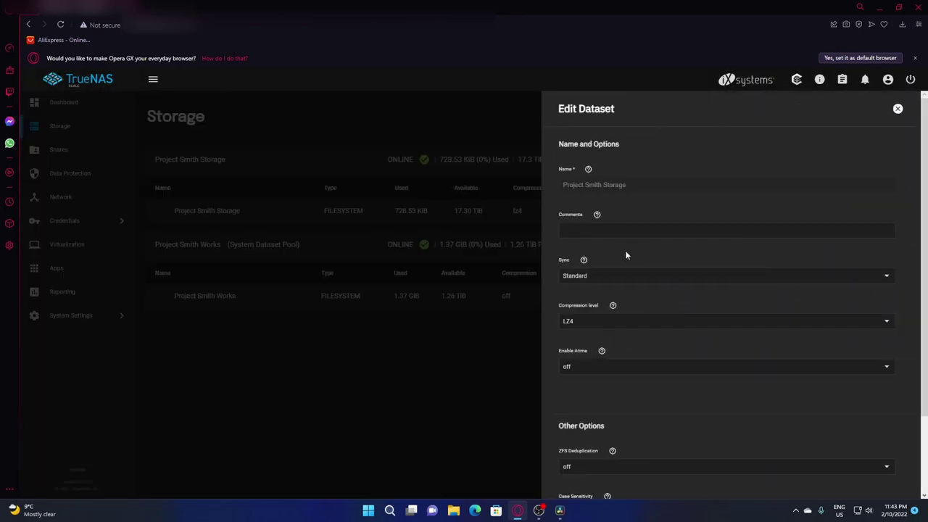
click(617, 317)
click(571, 93)
scroll(720, 390, down, 1)
click(636, 470)
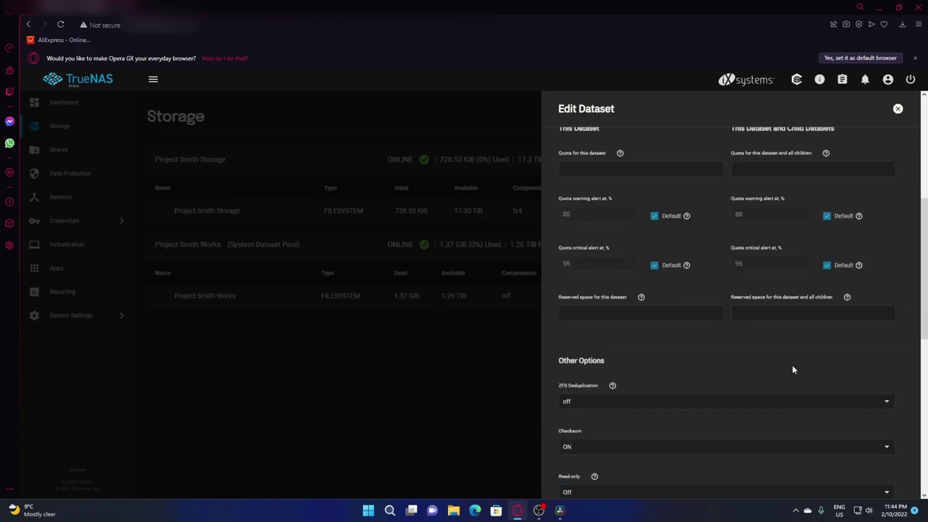
scroll(791, 369, down, 2)
scroll(780, 370, down, 2)
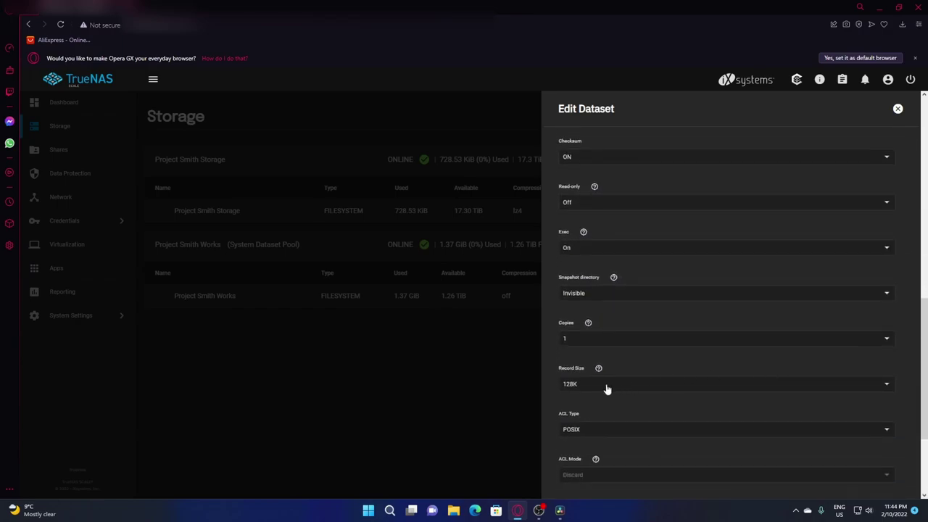
click(606, 384)
click(597, 320)
scroll(810, 436, down, 5)
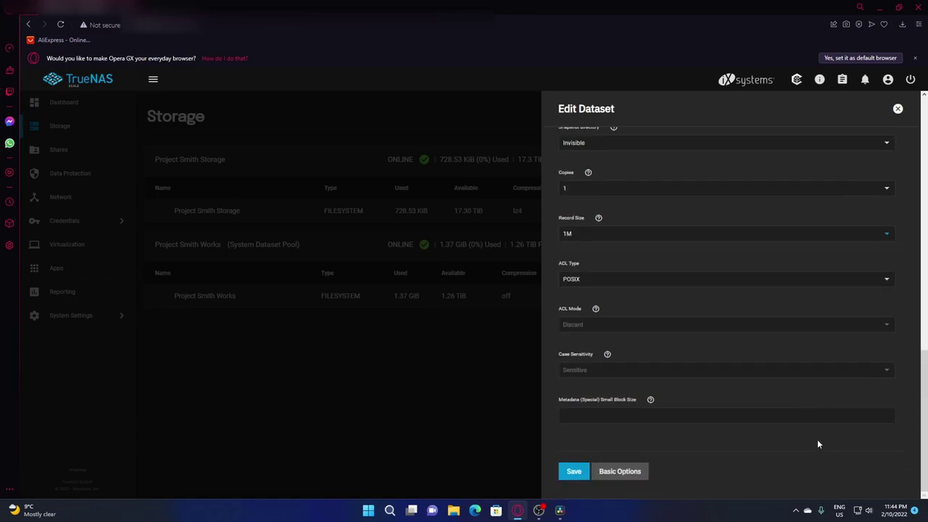
click(581, 475)
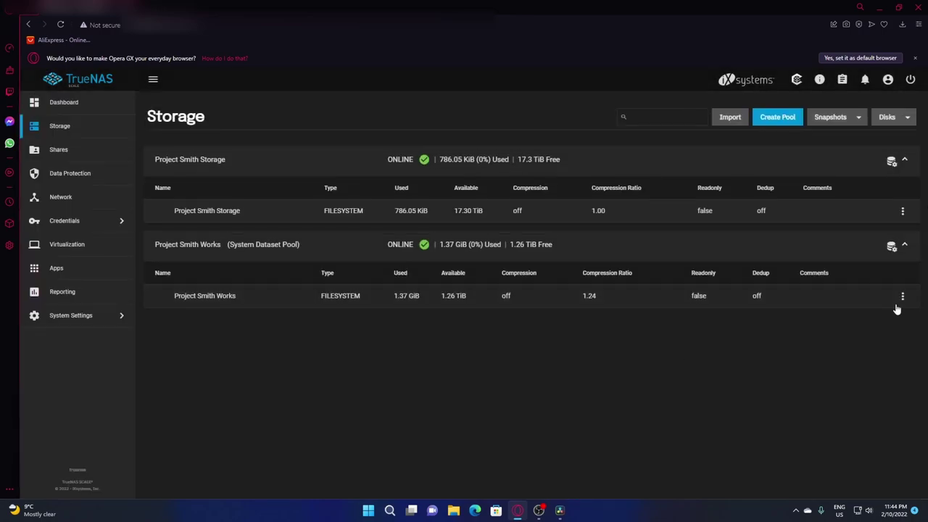
Change the Project Smith Works dataset's record size to 1M and save
click(902, 296)
click(839, 376)
scroll(680, 368, down, 3)
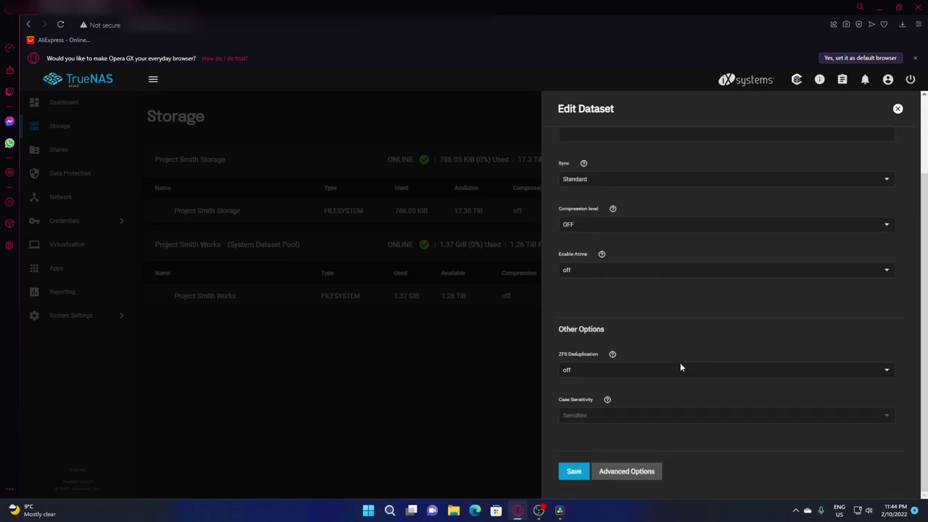
click(630, 472)
scroll(716, 318, down, 5)
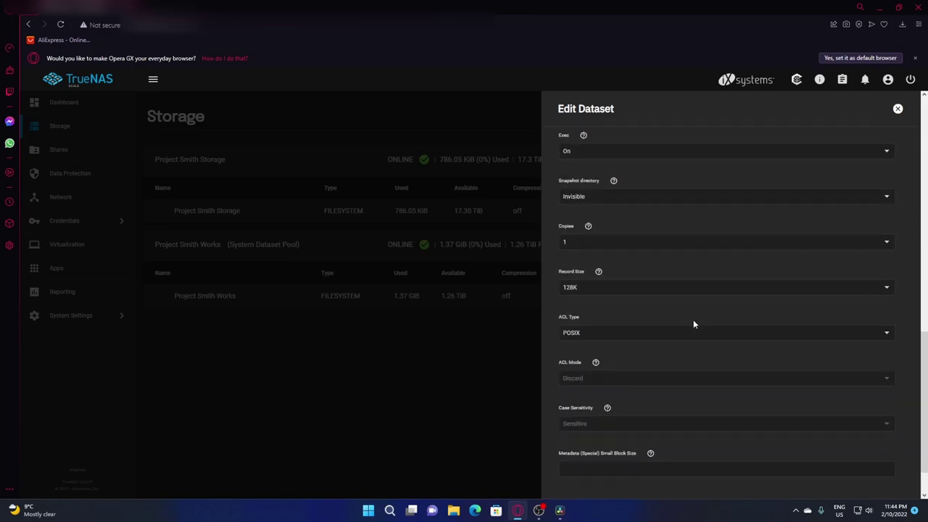
click(592, 289)
click(616, 430)
scroll(618, 438, down, 2)
click(574, 472)
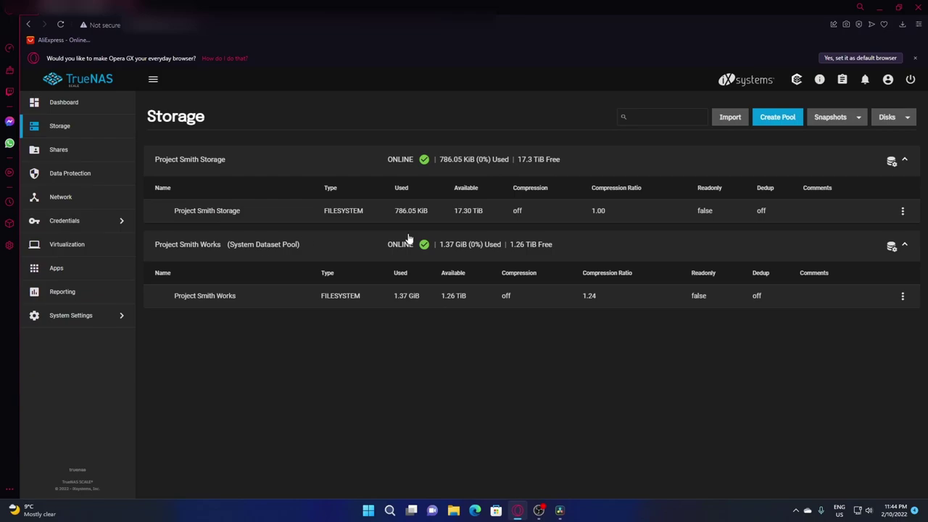
Create a child dataset 'ProSmith Mass Storage' under Project Smith Storage
click(903, 211)
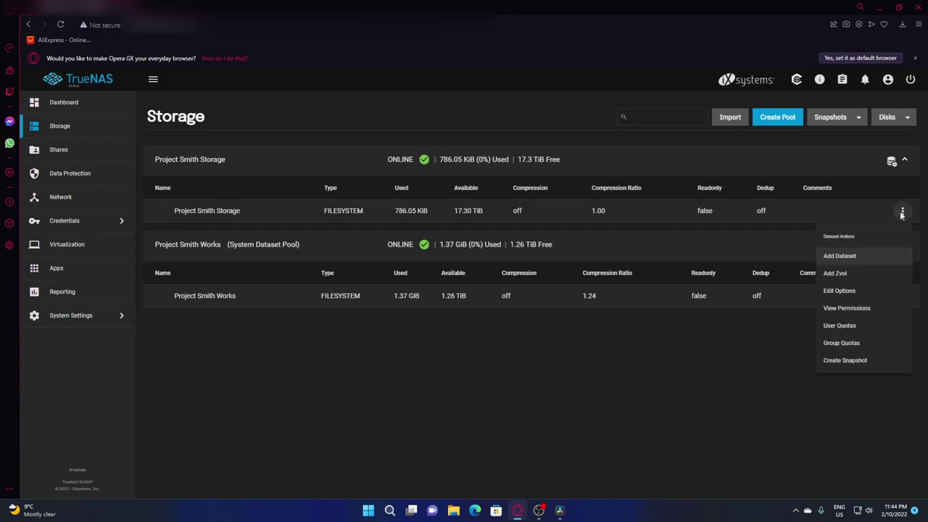
click(846, 256)
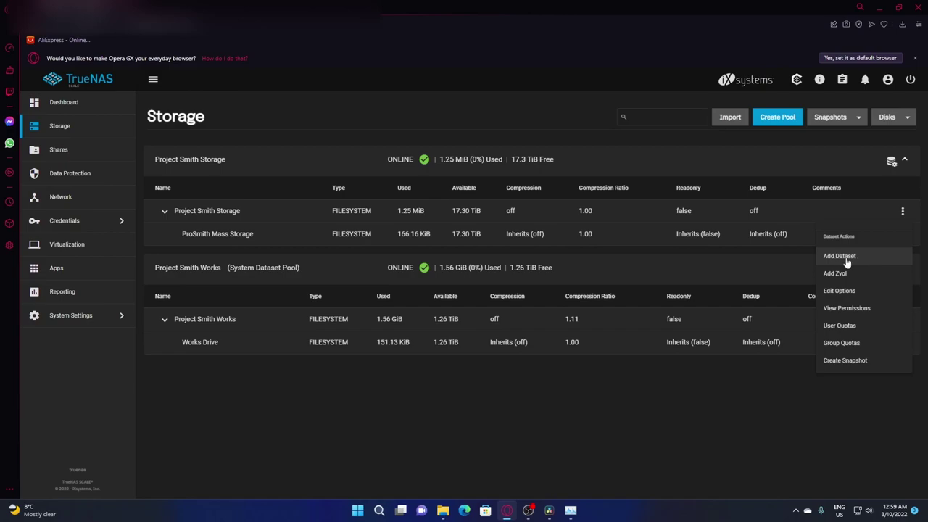
click(840, 256)
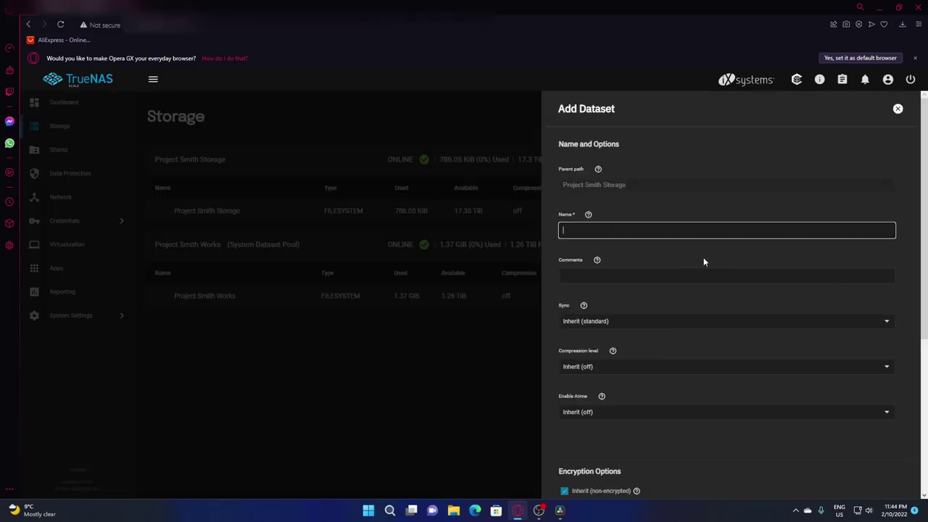
text(ProSmith Mass Storage)
click(672, 276)
scroll(663, 280, down, 10)
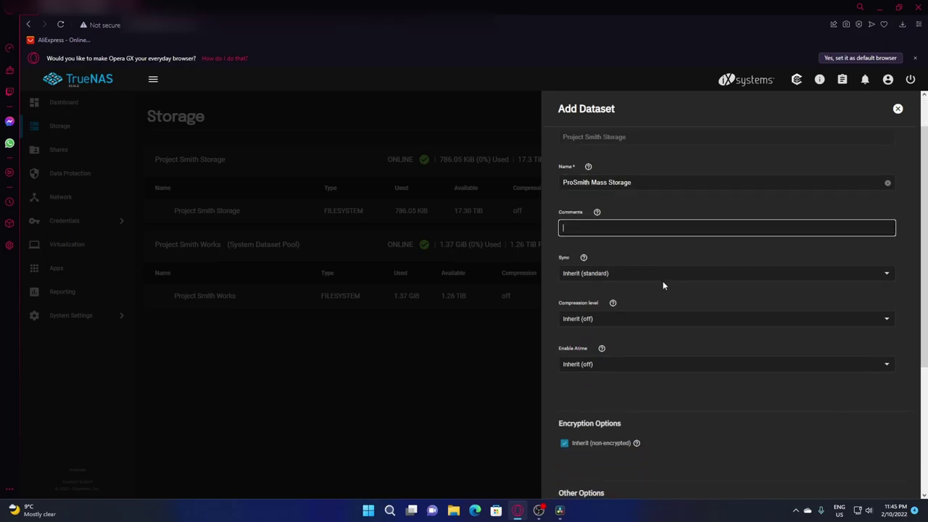
click(573, 472)
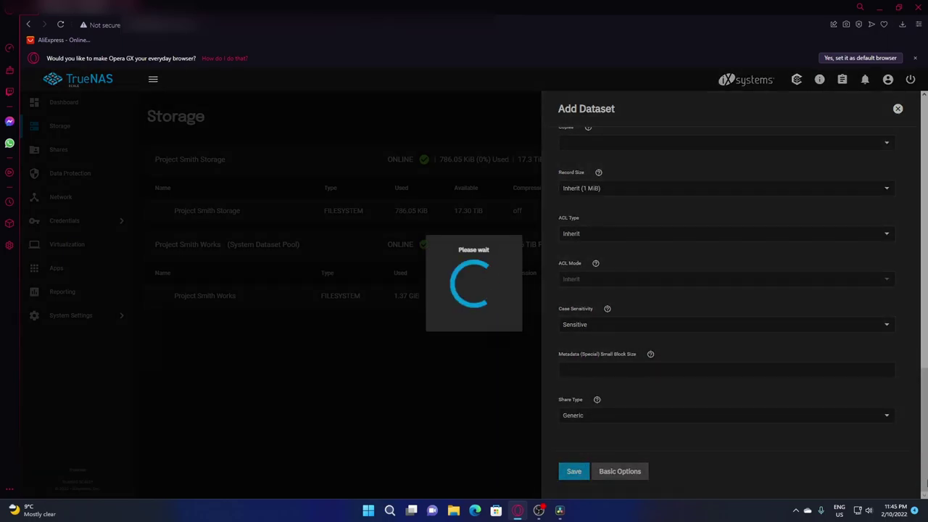
Add a dataset named 'Works Drive' to Project Smith Works with default settings
click(903, 320)
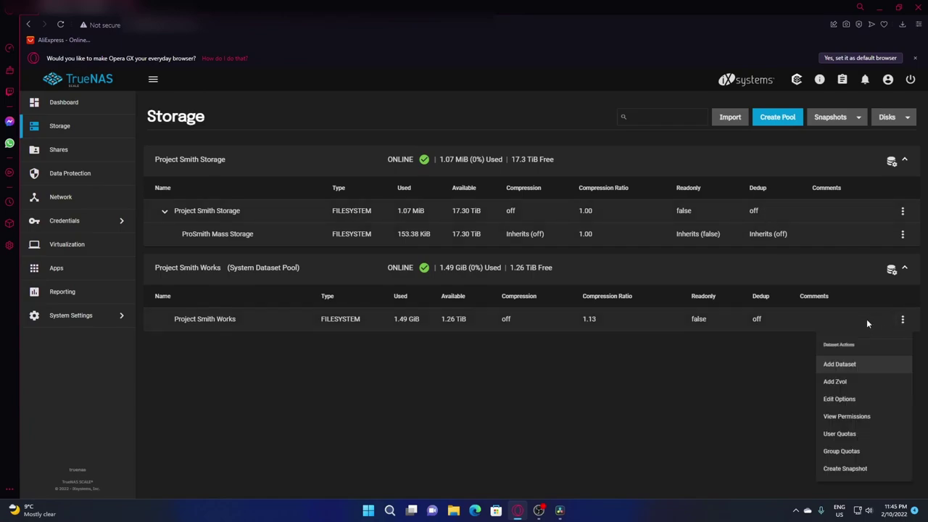
click(839, 365)
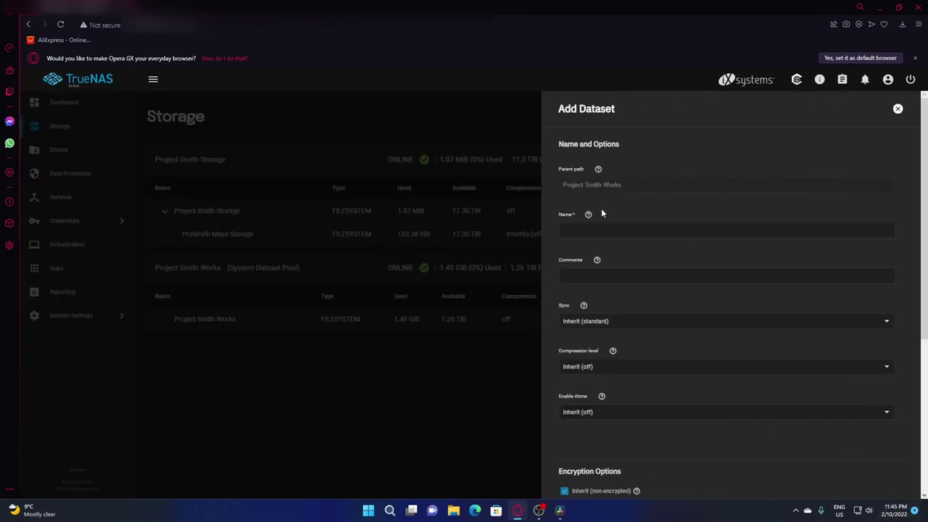
text(Works Drive)
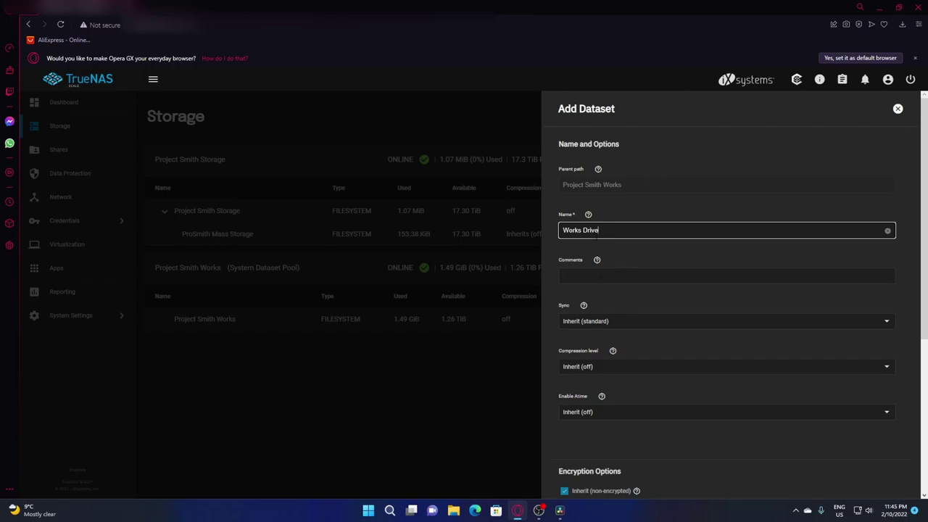
scroll(636, 244, down, 4)
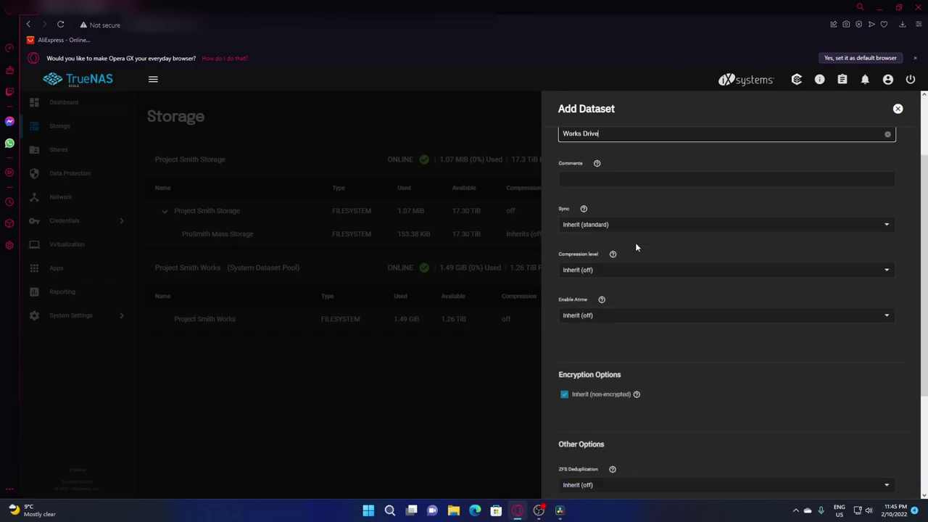
click(626, 471)
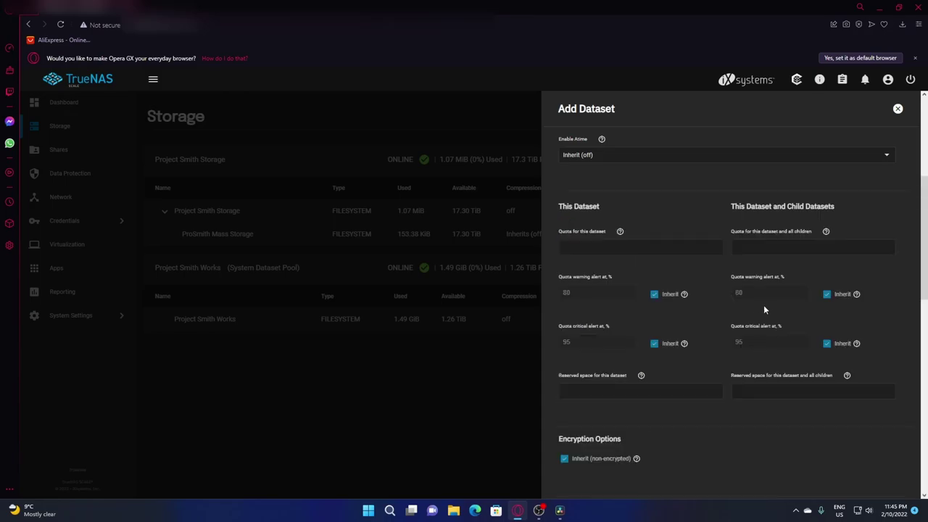
scroll(758, 309, down, 10)
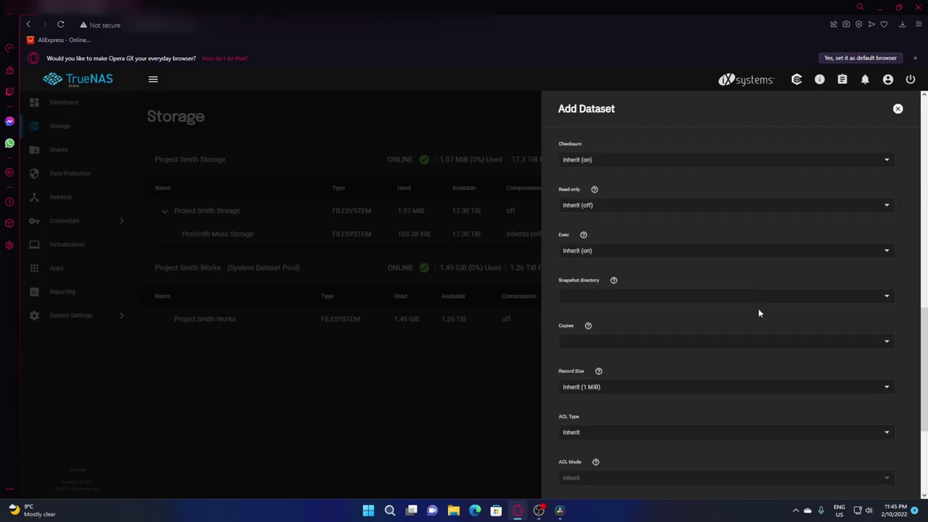
scroll(759, 313, up, 10)
scroll(753, 309, down, 5)
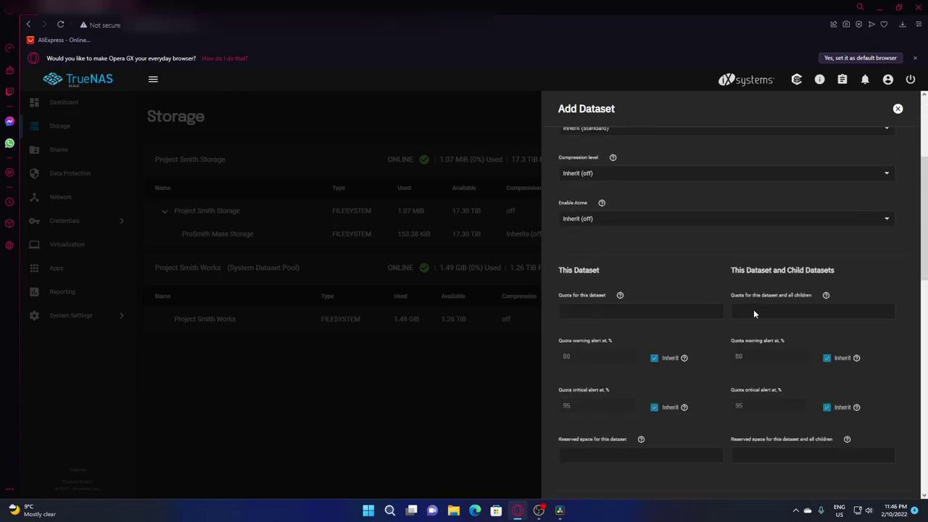
scroll(673, 327, up, 5)
scroll(670, 334, down, 10)
click(583, 472)
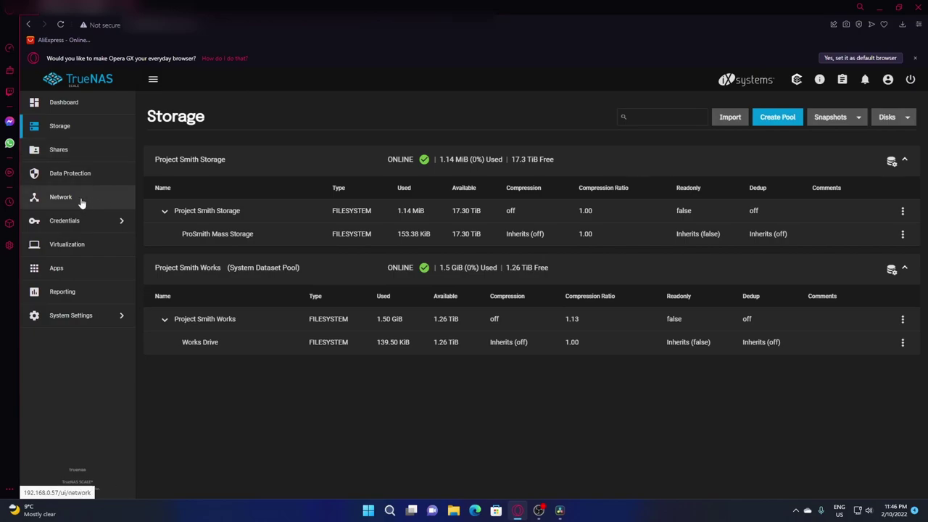
Start a new Windows SMB share and enter the name 'Project Smith Tech'
click(96, 150)
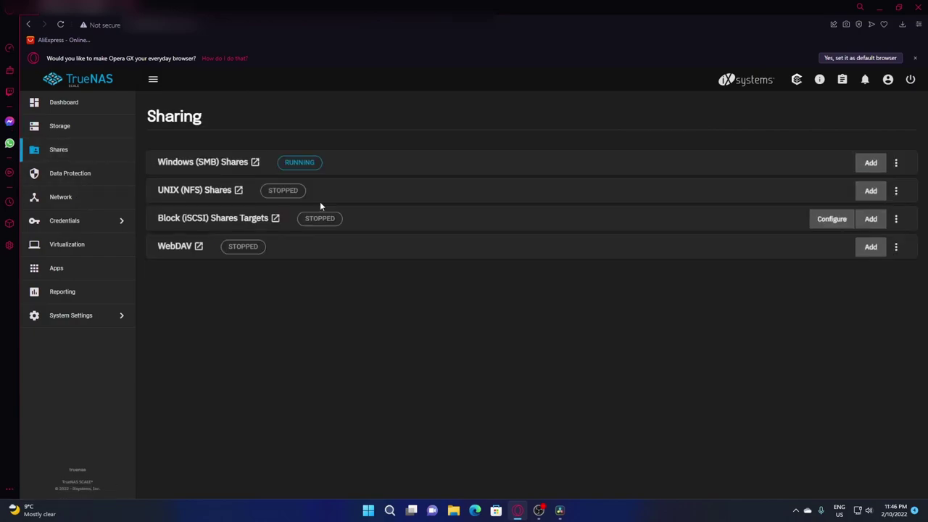
click(870, 163)
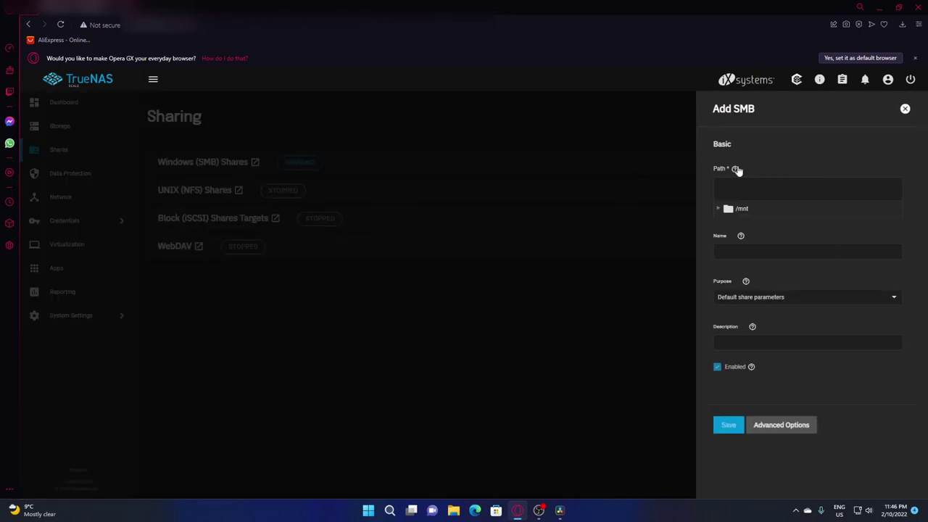
click(754, 252)
text(Project Smith Tech)
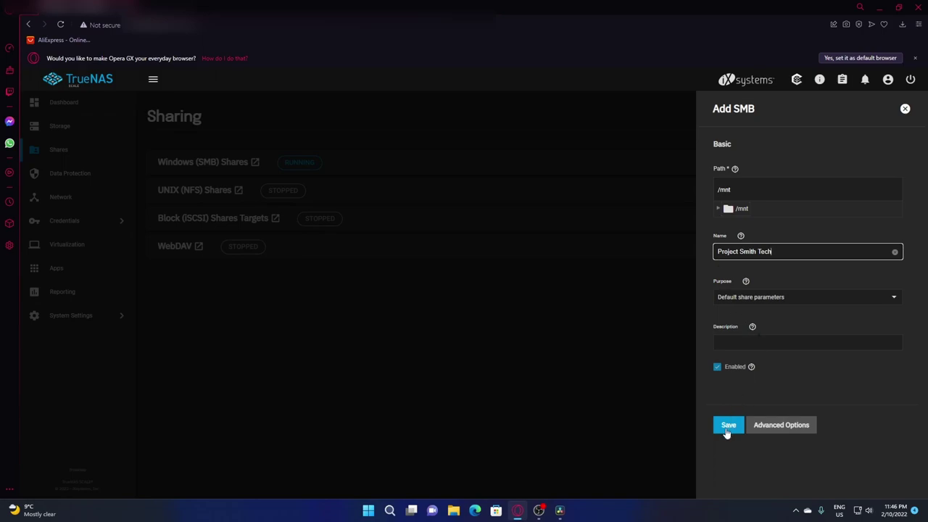
click(726, 429)
Set the share path to /mnt/Project Smith Works/Works Drive and save the share
click(736, 210)
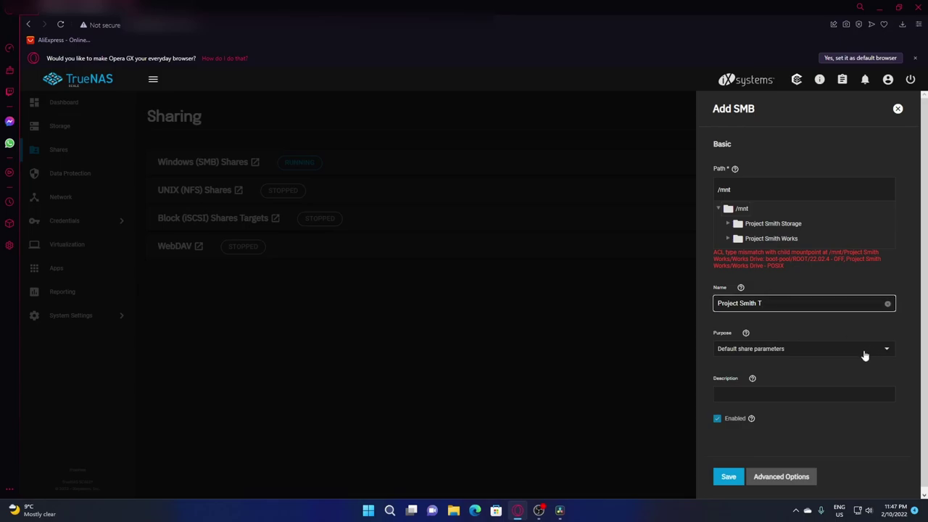
text(Works)
click(791, 240)
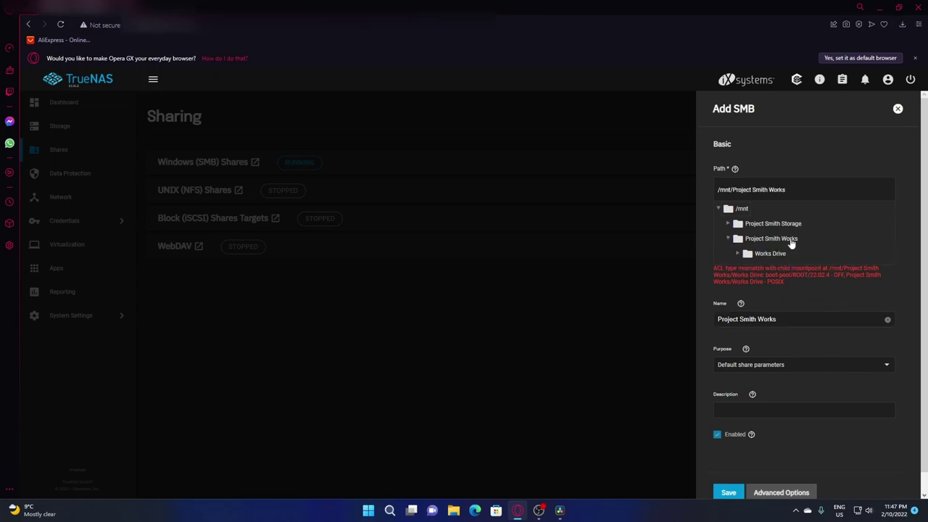
click(793, 252)
scroll(889, 266, down, 1)
click(729, 473)
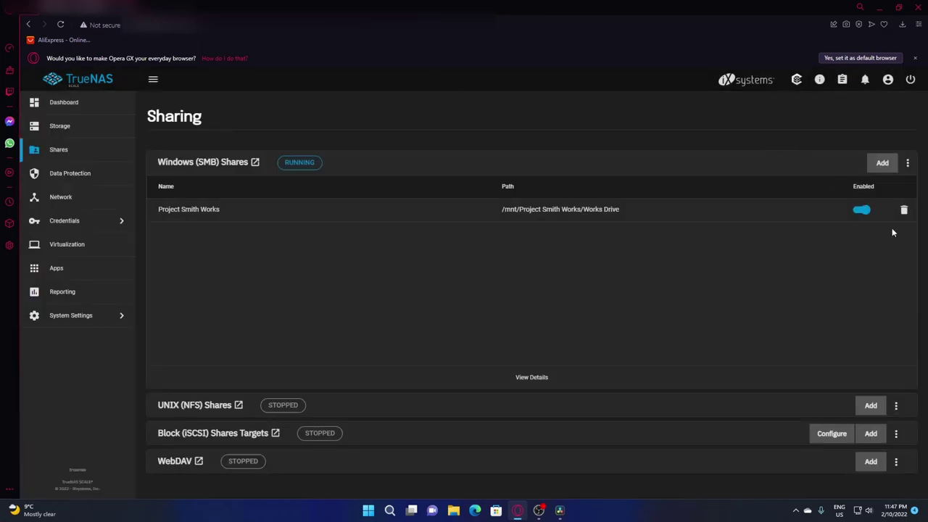
Add an SMB share for /mnt/Project Smith Storage/ProSmith Mass Storage, named after the dataset
click(886, 163)
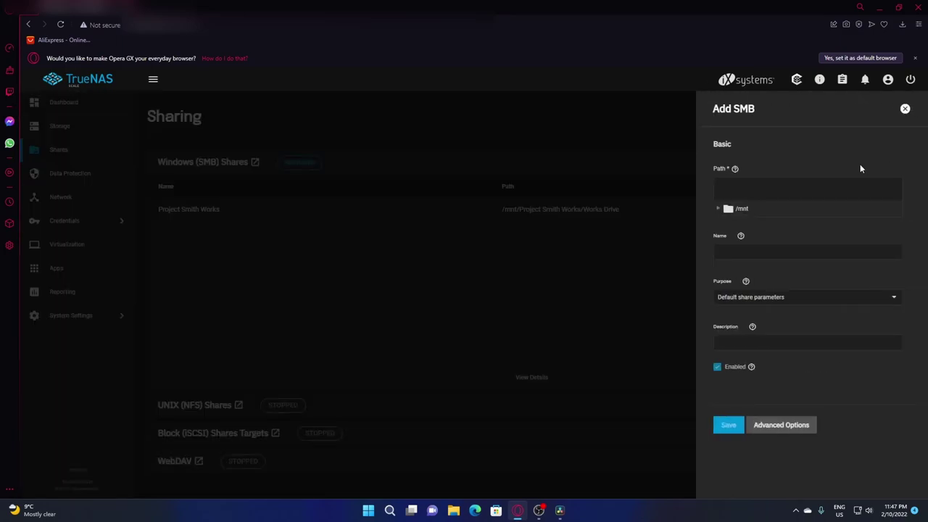
click(738, 209)
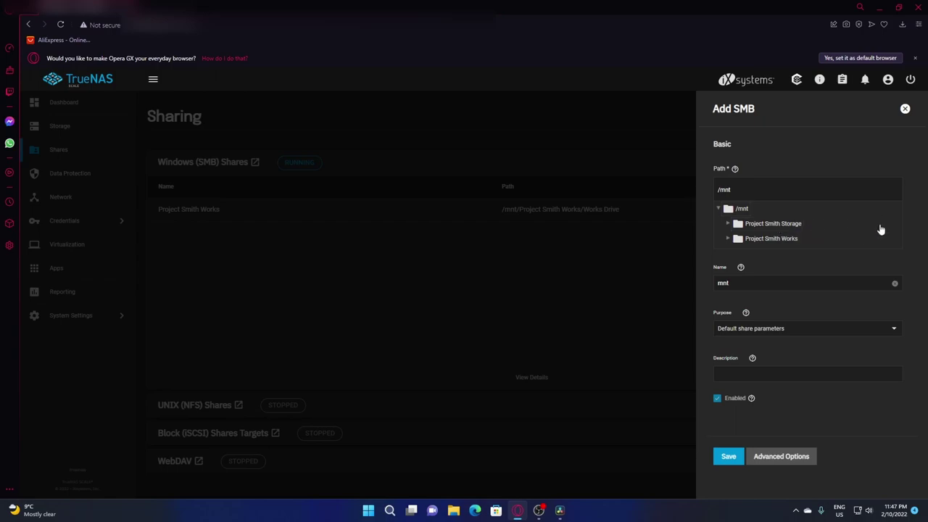
click(785, 227)
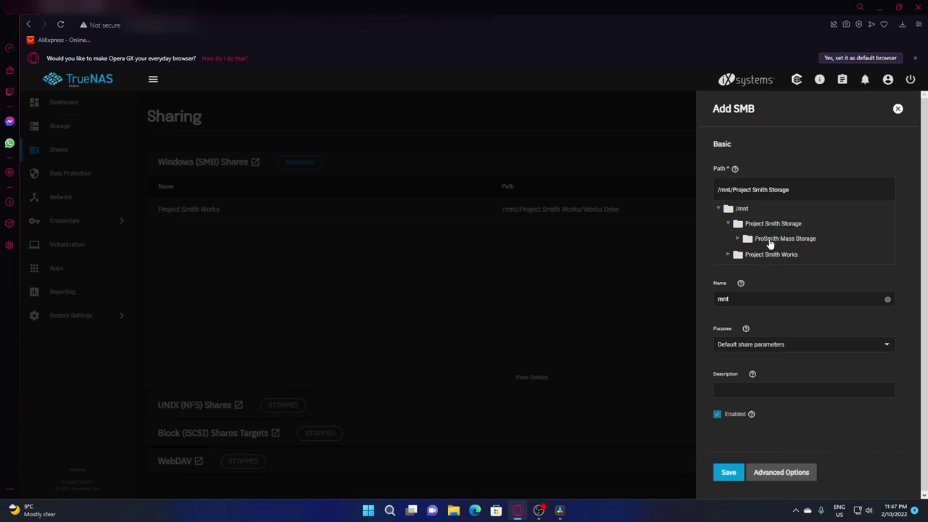
click(769, 242)
click(743, 299)
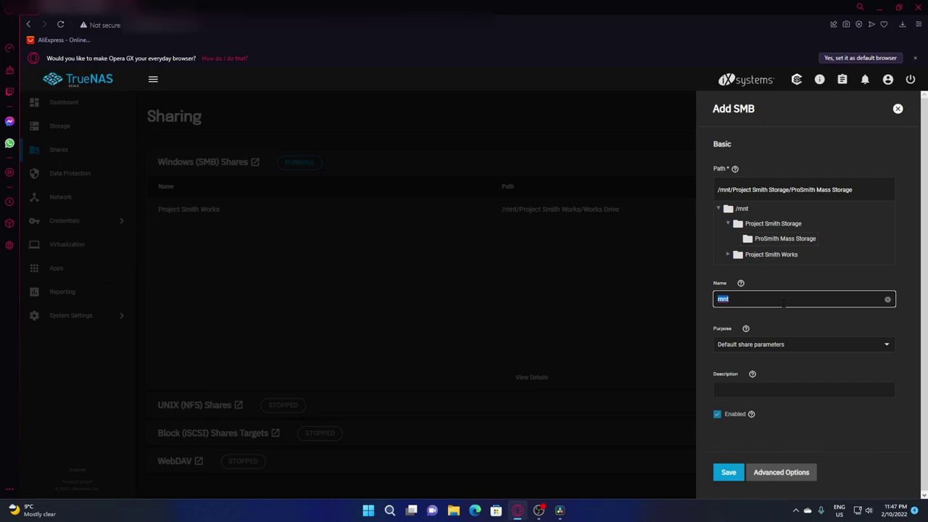
text(ProSmtih Mass Storage)
click(839, 419)
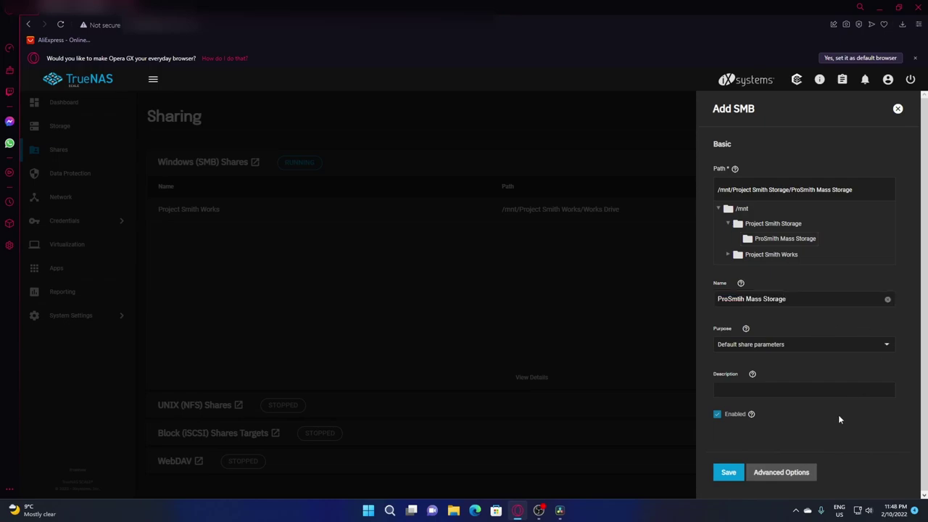
click(725, 472)
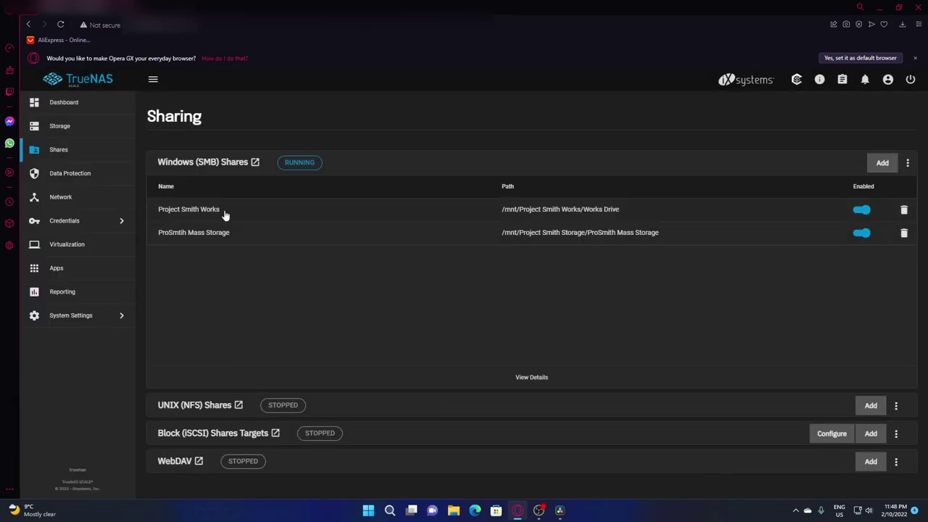
Re-point the Project Smith Works share to Works Drive, save it, and open File Explorer
click(225, 212)
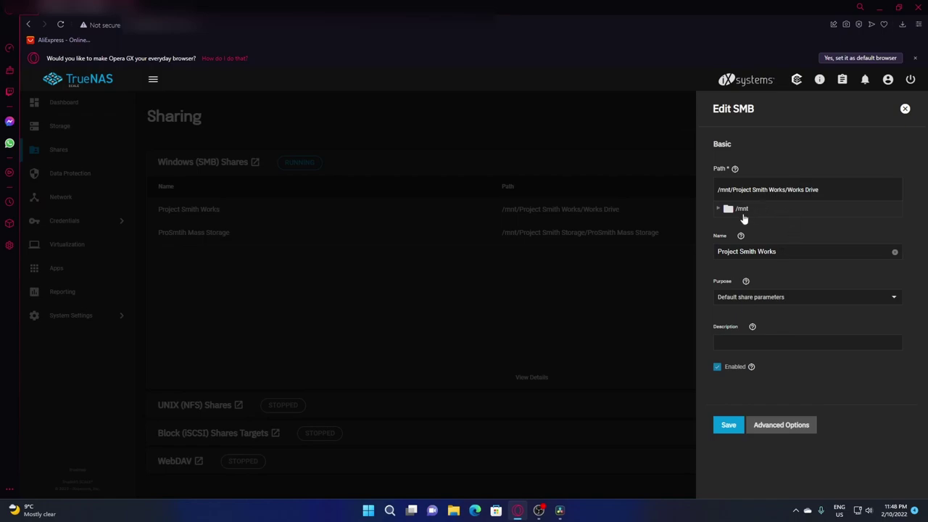
click(742, 211)
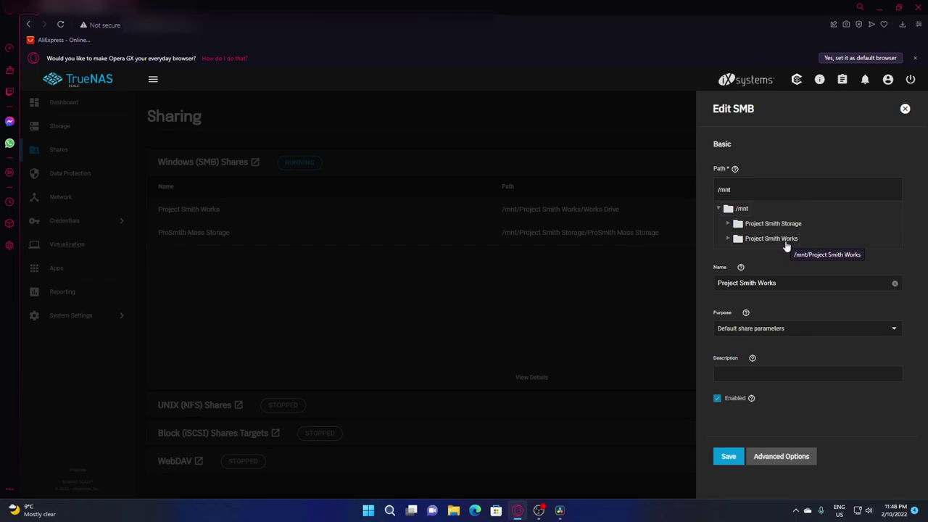
click(785, 240)
click(779, 257)
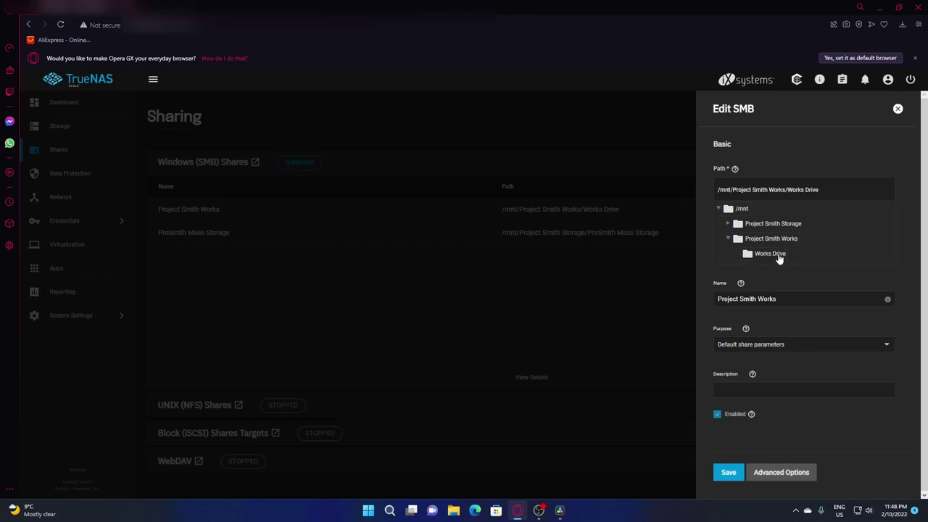
click(729, 472)
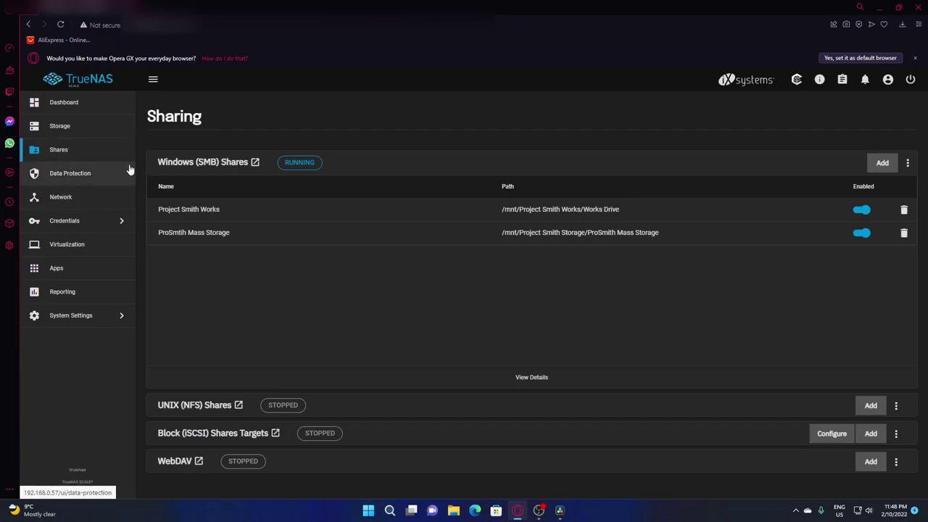
click(453, 510)
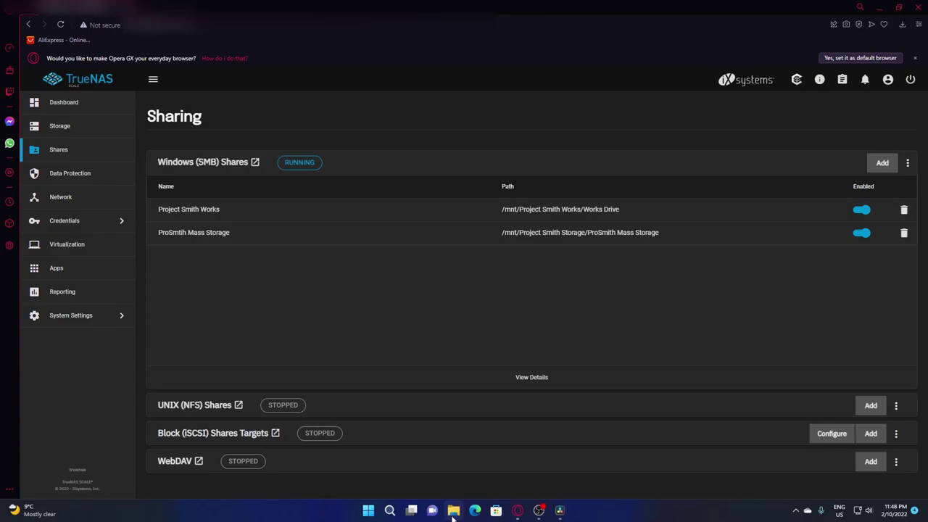
click(184, 407)
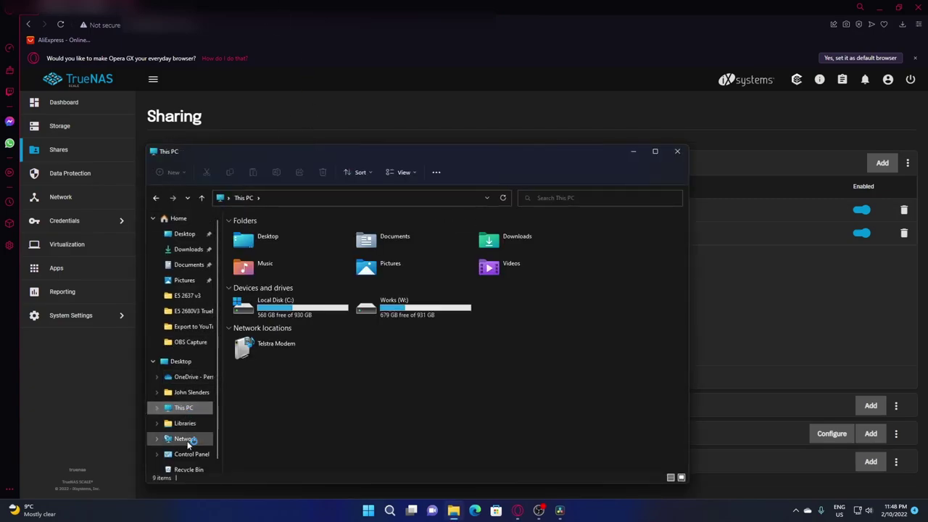
click(186, 440)
double_click(272, 240)
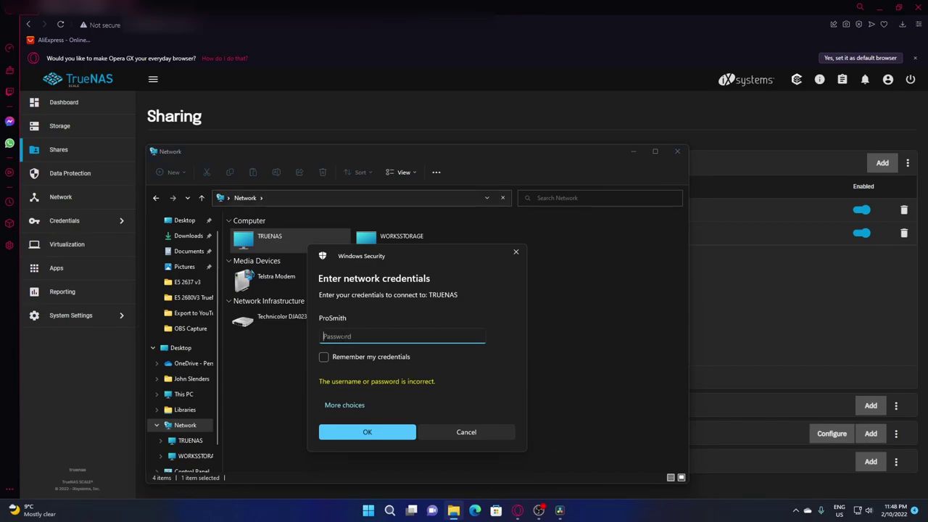
click(516, 252)
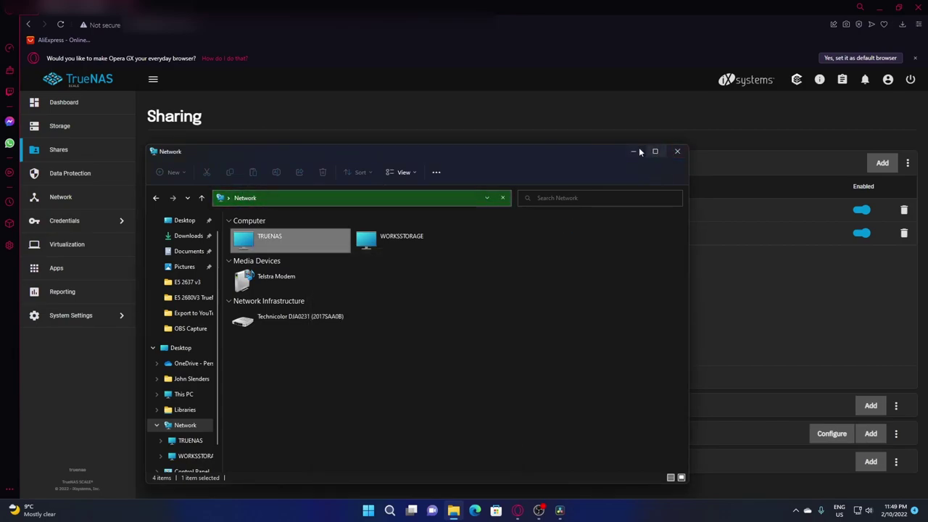
click(633, 149)
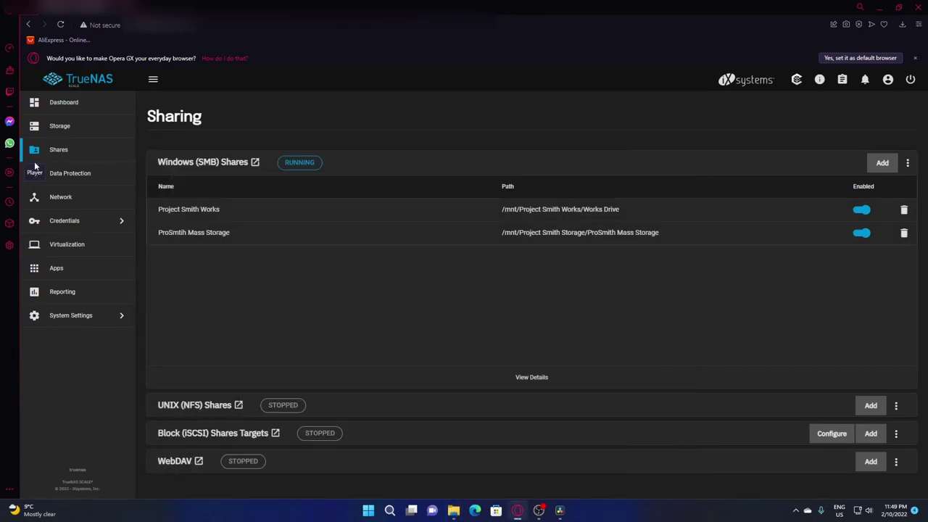
In a new user form, enter the user's full name and username 'ProSmtith'
click(68, 222)
click(179, 103)
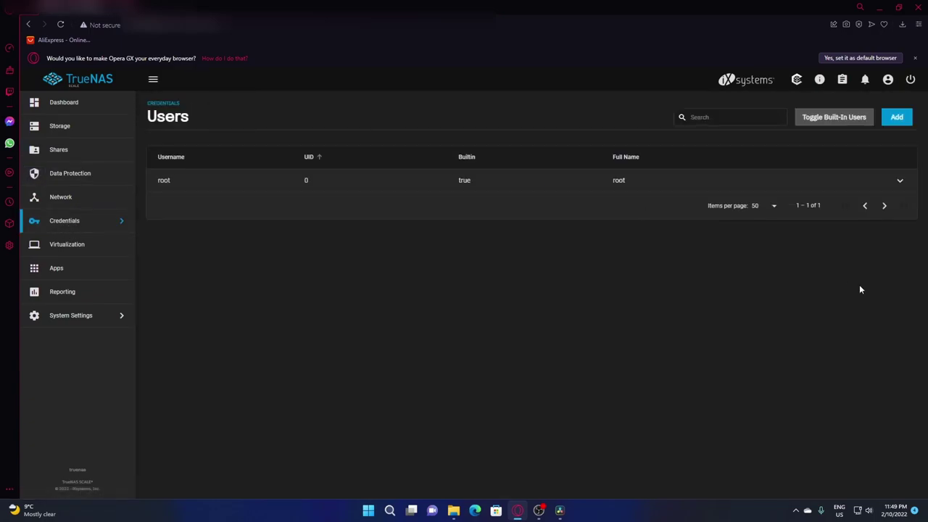
click(898, 181)
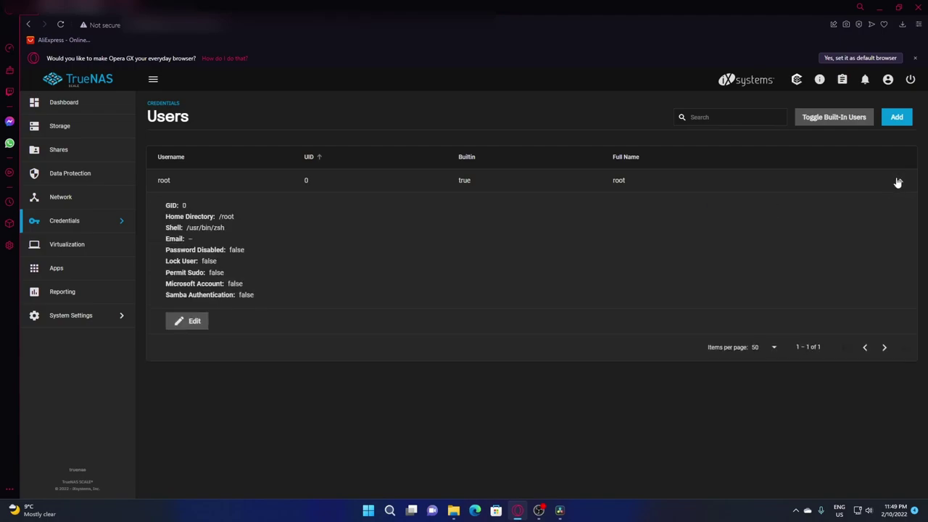
click(898, 181)
click(897, 117)
click(595, 184)
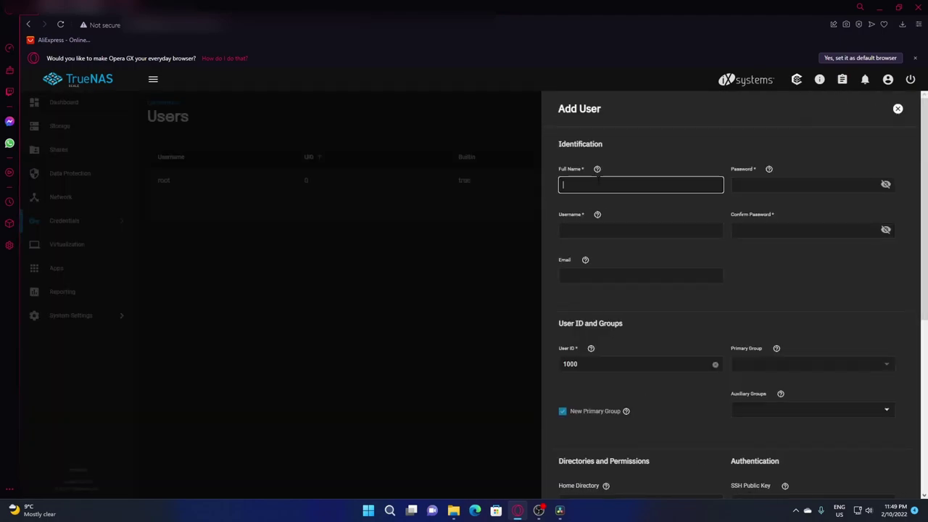
text(John Smith)
click(609, 230)
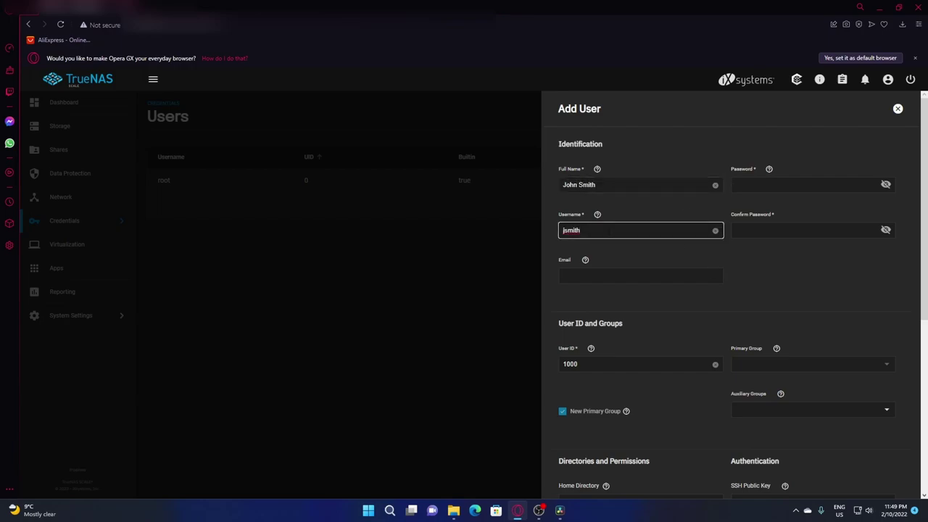
key(ctrl+a)
text(P)
text(roSm)
text(t)
text(ith)
Enable group write on the home directory, Permit Sudo, and Microsoft Account for the user
scroll(683, 406, down, 2)
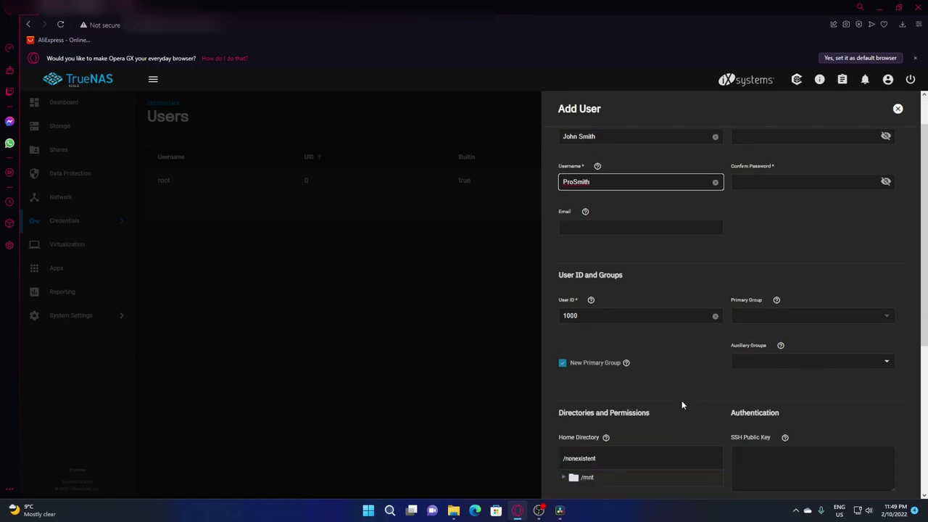
scroll(697, 324, down, 2)
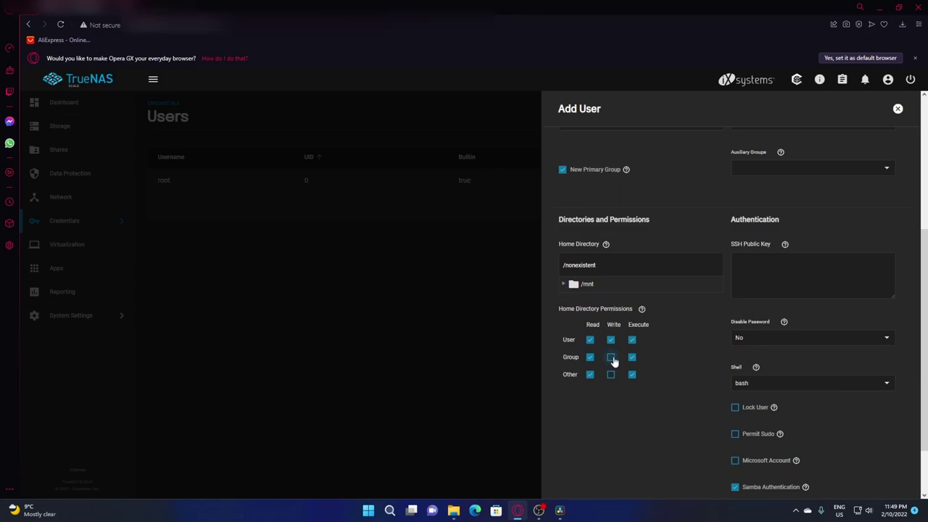
click(611, 357)
scroll(692, 455, down, 1)
click(735, 386)
click(735, 412)
scroll(677, 419, down, 1)
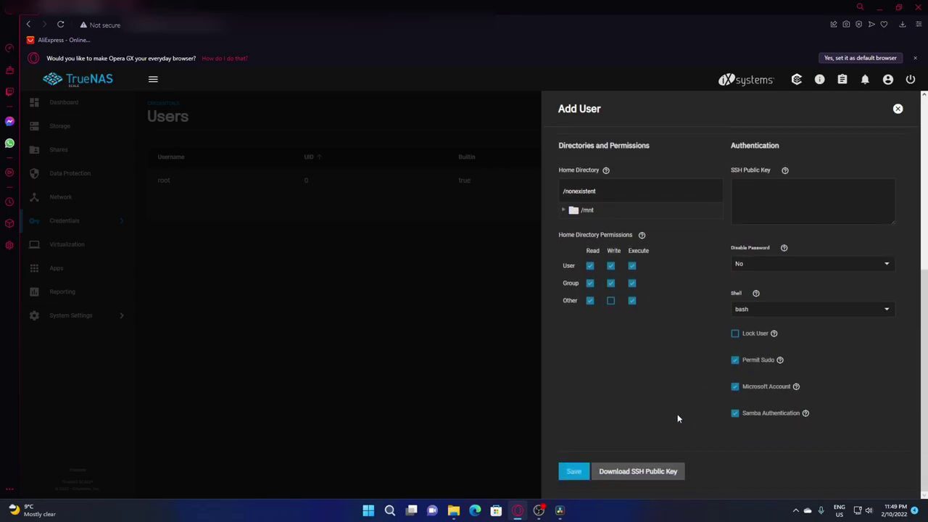
scroll(676, 415, up, 5)
scroll(647, 383, down, 5)
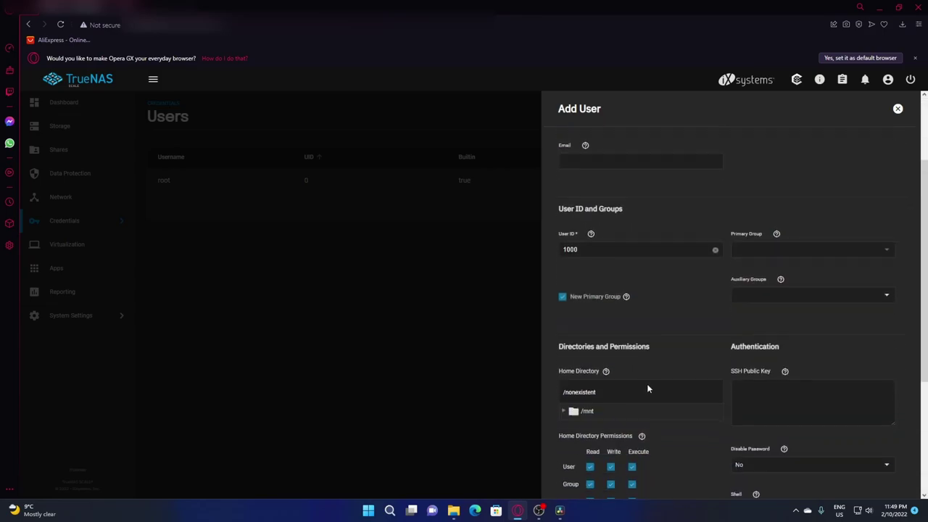
scroll(735, 155, up, 5)
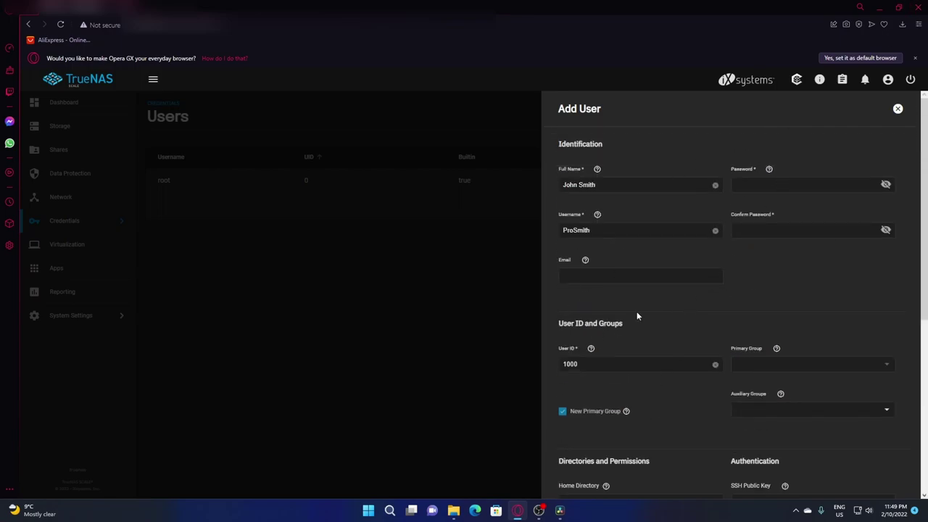
scroll(692, 332, down, 5)
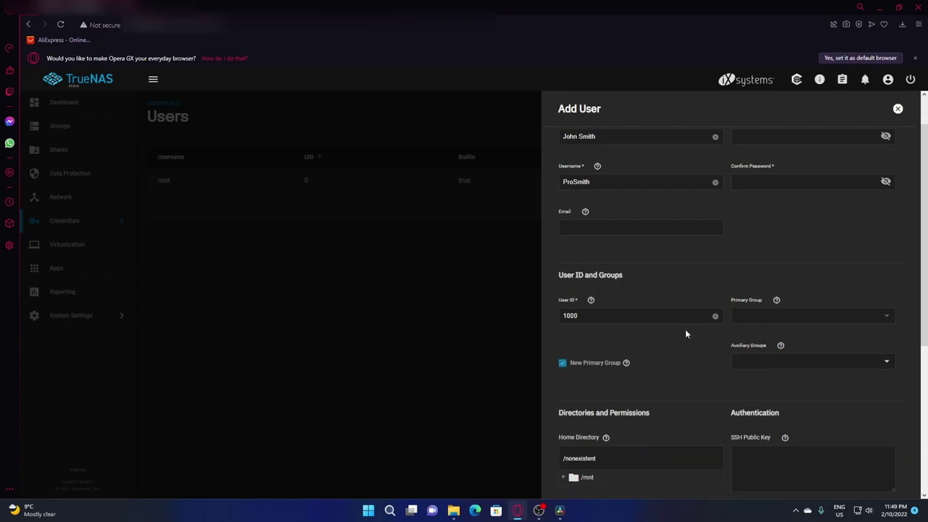
scroll(675, 335, down, 2)
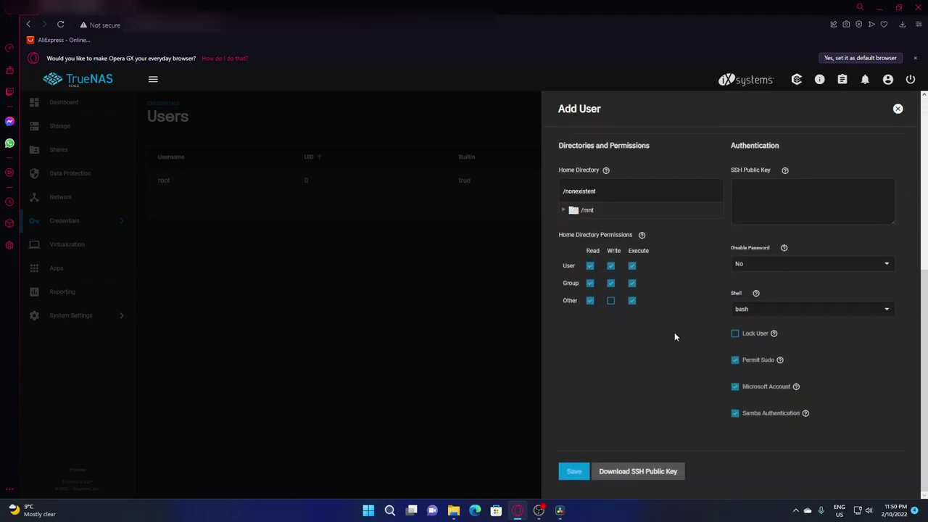
scroll(674, 335, up, 5)
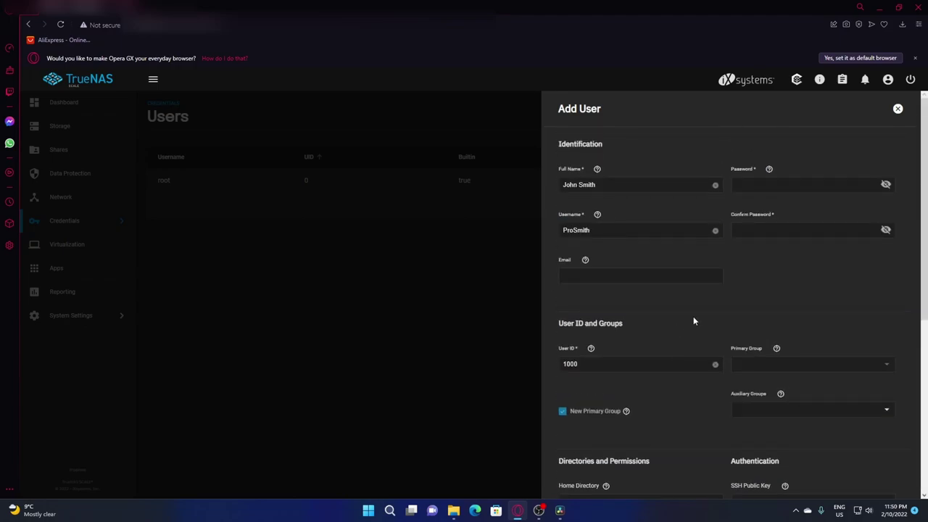
Save the new ProSmtith user account
scroll(693, 316, down, 7)
click(574, 471)
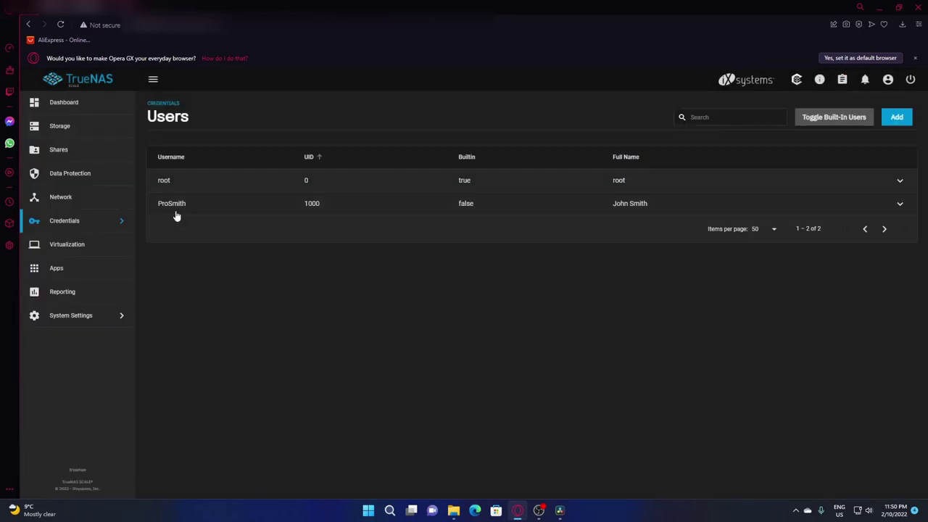
click(900, 204)
click(904, 206)
Make the new user and group owners of ProSmith Mass Storage, applying the user, adding group write, and saving
click(68, 129)
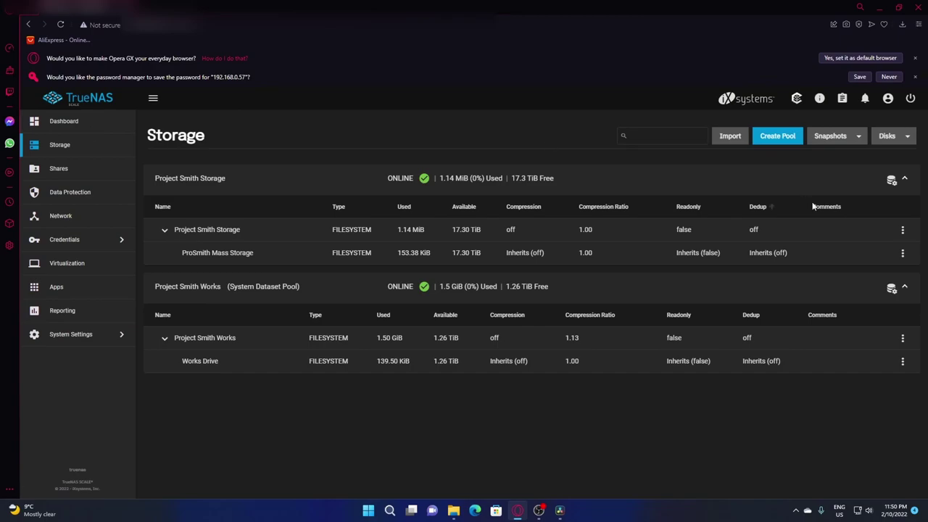
click(902, 253)
click(853, 349)
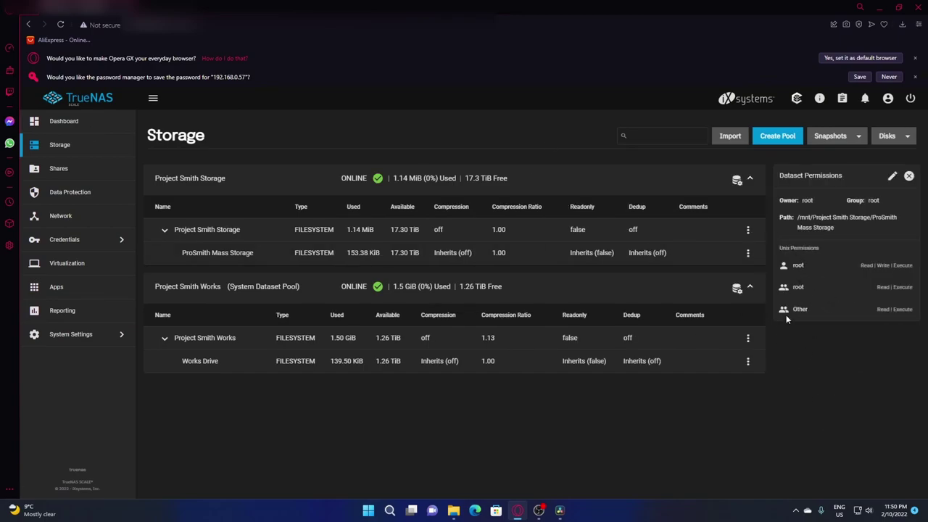
click(892, 176)
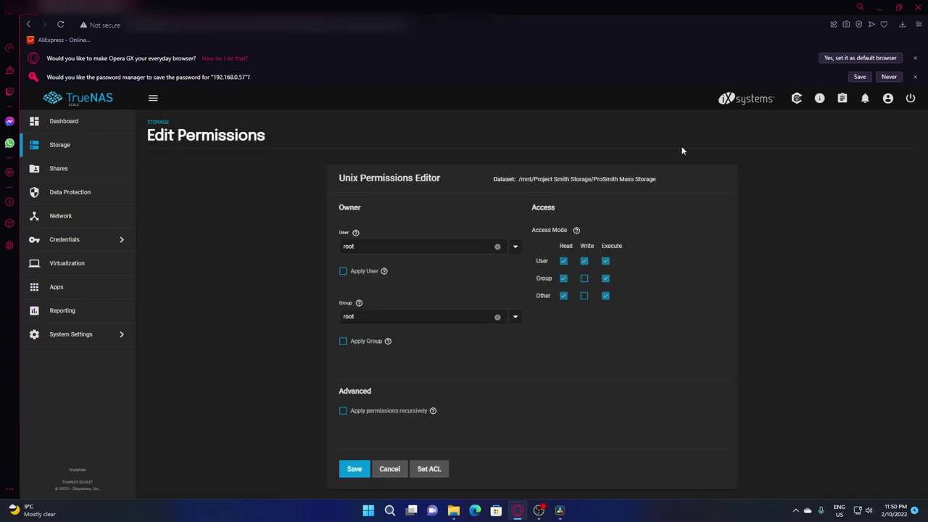
click(516, 247)
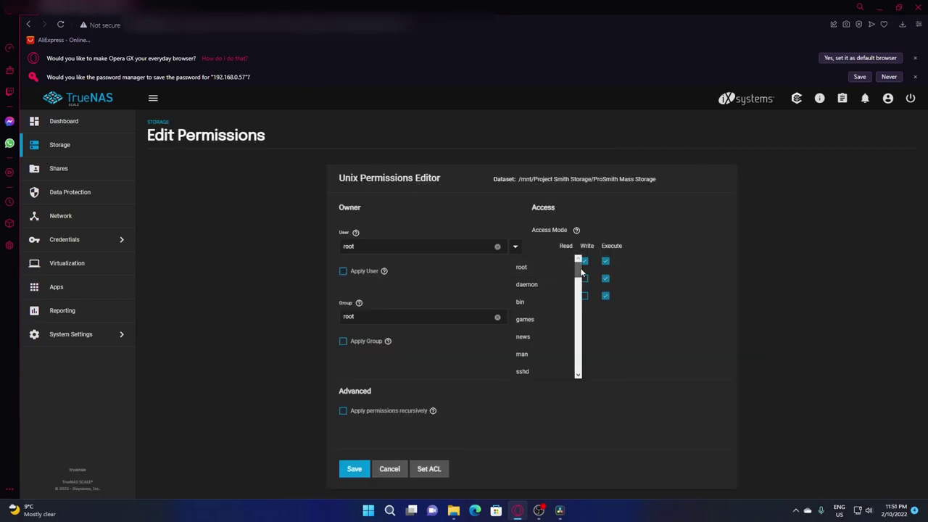
drag(579, 259, 577, 373)
scroll(581, 380, down, 1)
click(531, 347)
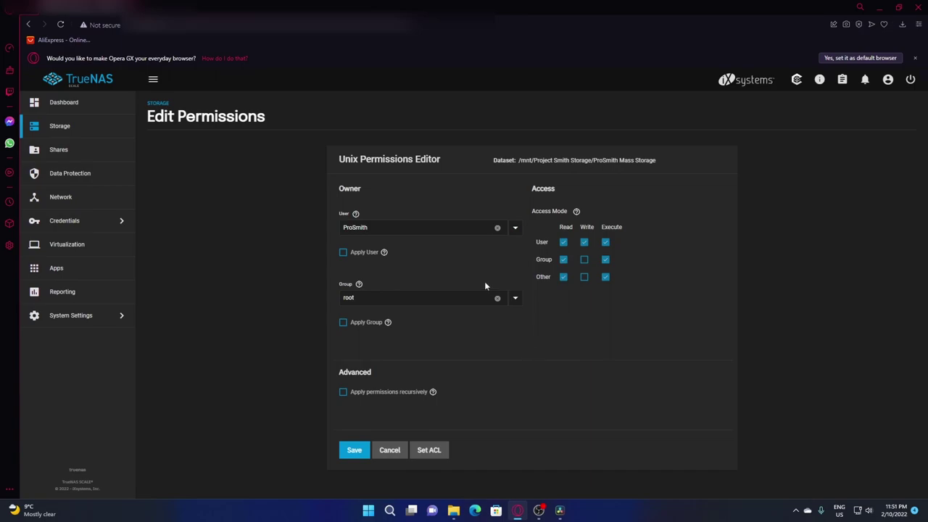
click(515, 298)
drag(584, 312, 575, 429)
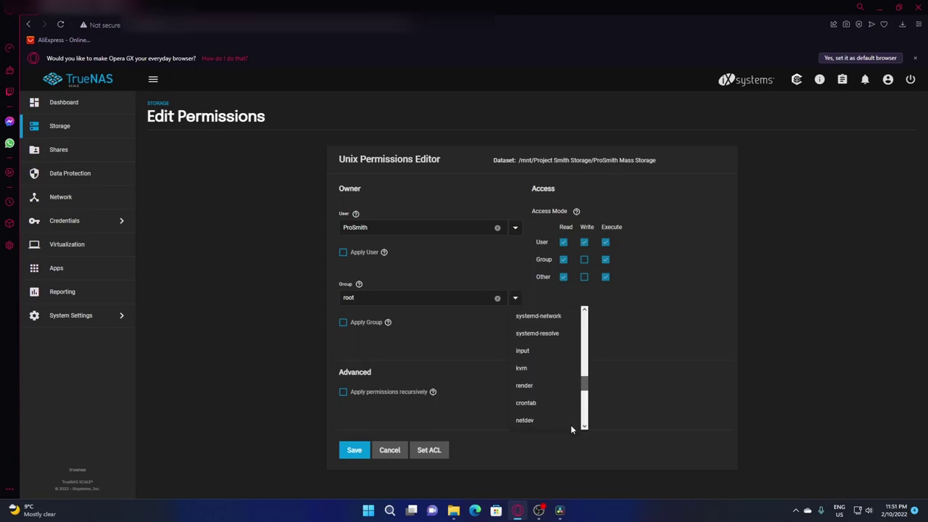
click(533, 420)
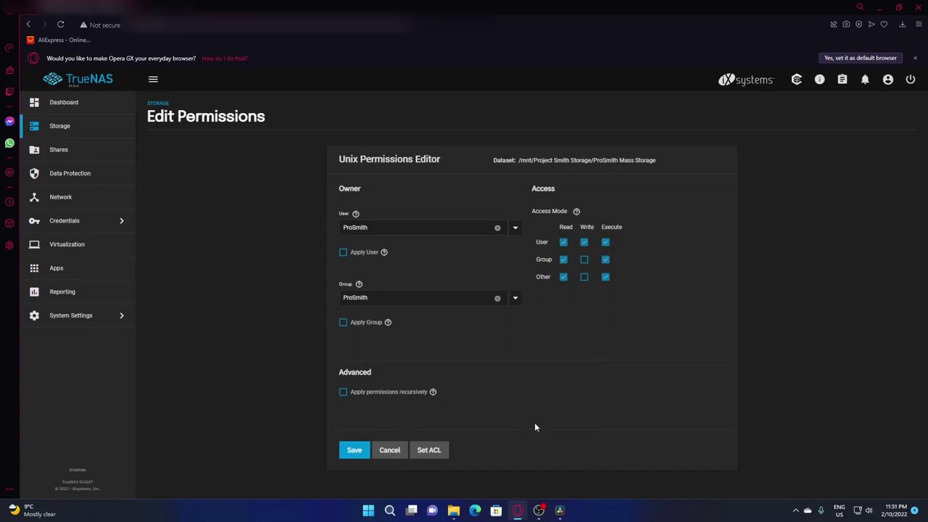
click(343, 254)
click(585, 260)
click(355, 450)
Browse in File Explorer to the TRUENAS Project Smith Works share
click(454, 510)
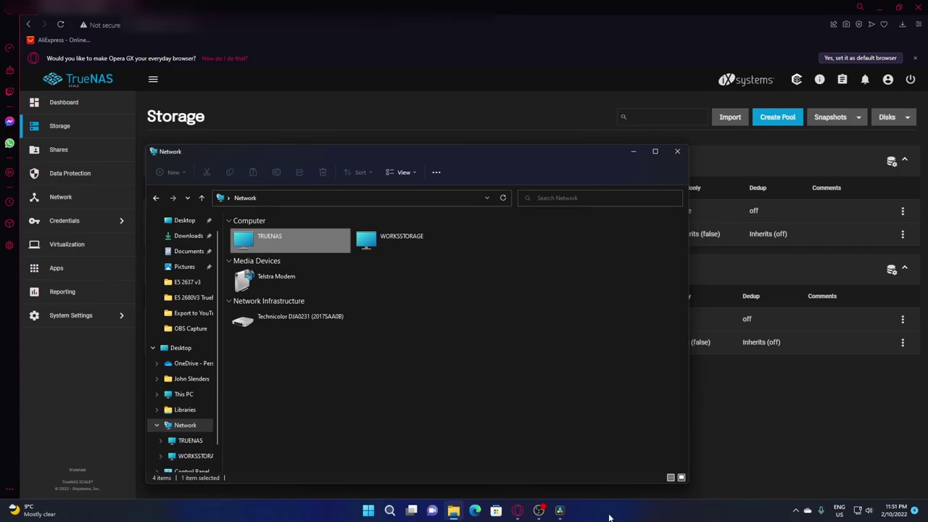
double_click(287, 235)
double_click(289, 228)
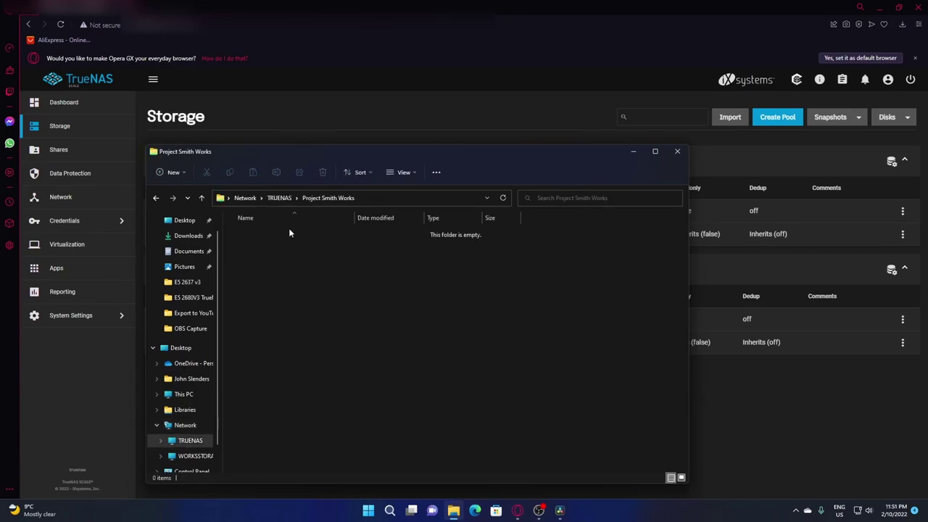
key(alt+Left)
key(alt+Left)
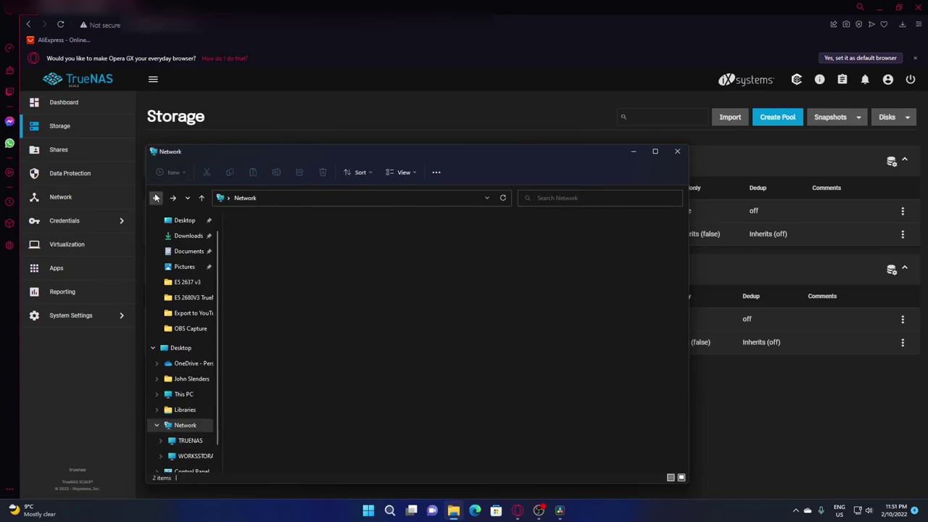
double_click(275, 242)
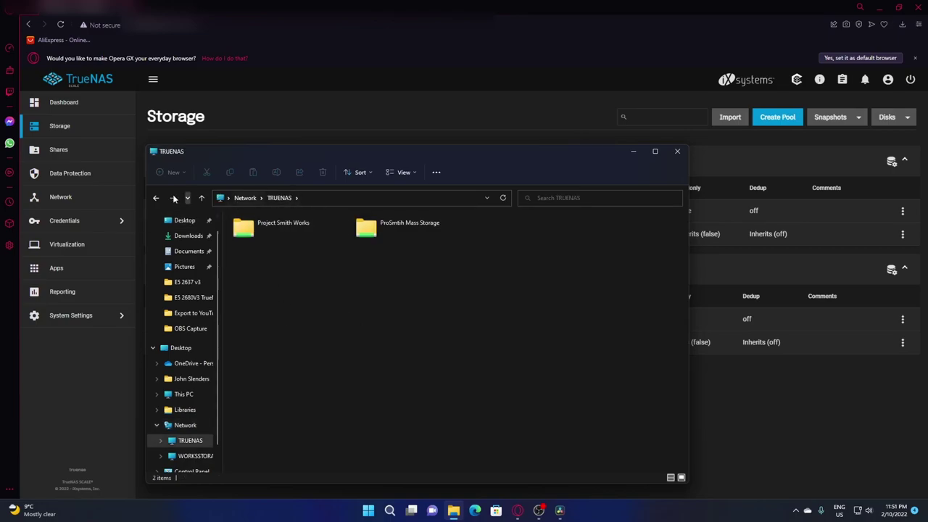
drag(458, 159, 438, 166)
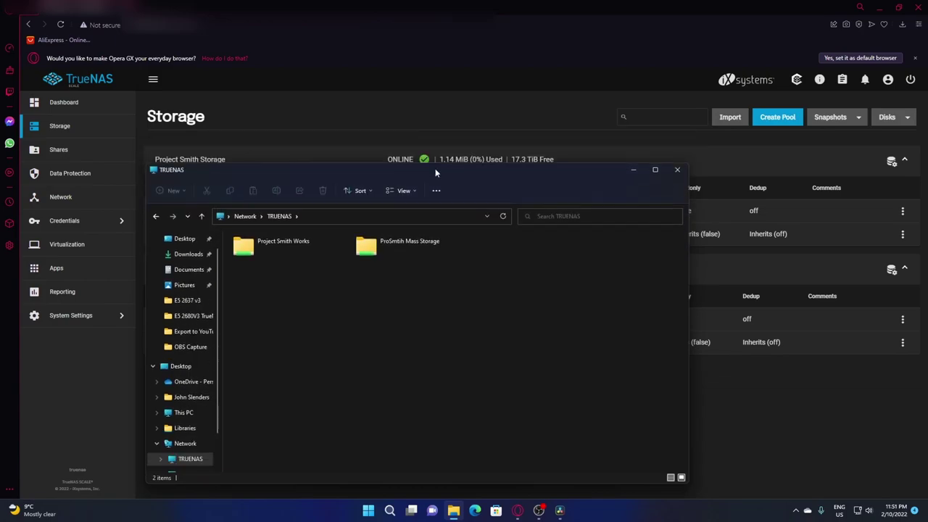
double_click(250, 241)
Attempt to create a new folder in the share and dismiss the Access Denied error
right_click(271, 253)
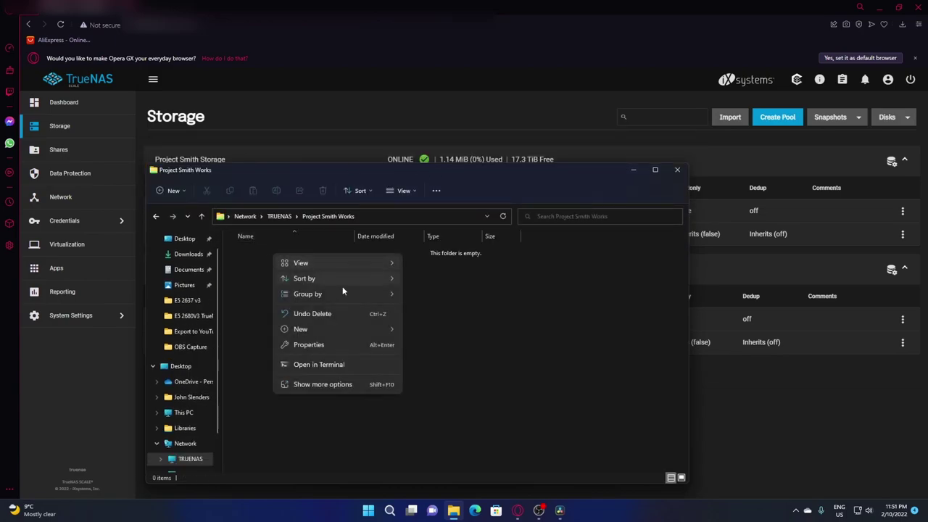
mouse_move(333, 333)
click(436, 333)
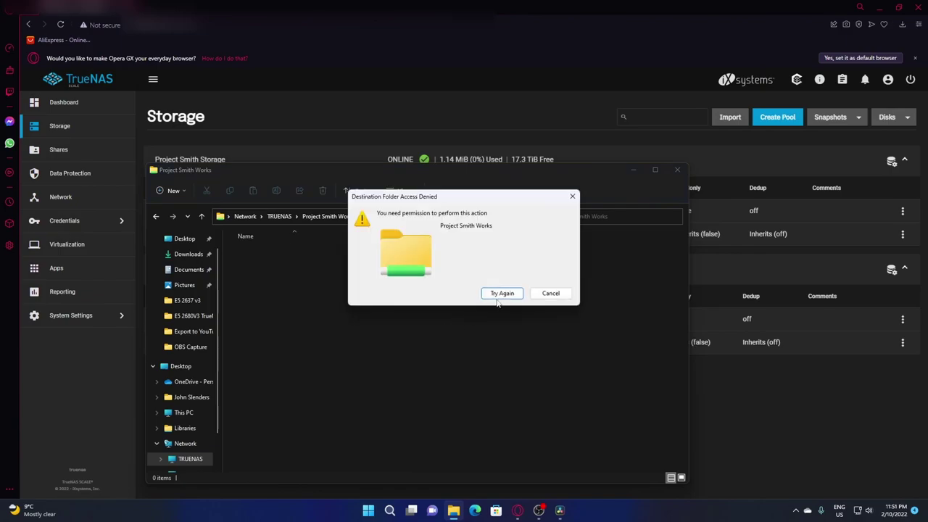
click(556, 296)
Review the updated permissions of the ProSmith Mass Storage dataset
click(634, 169)
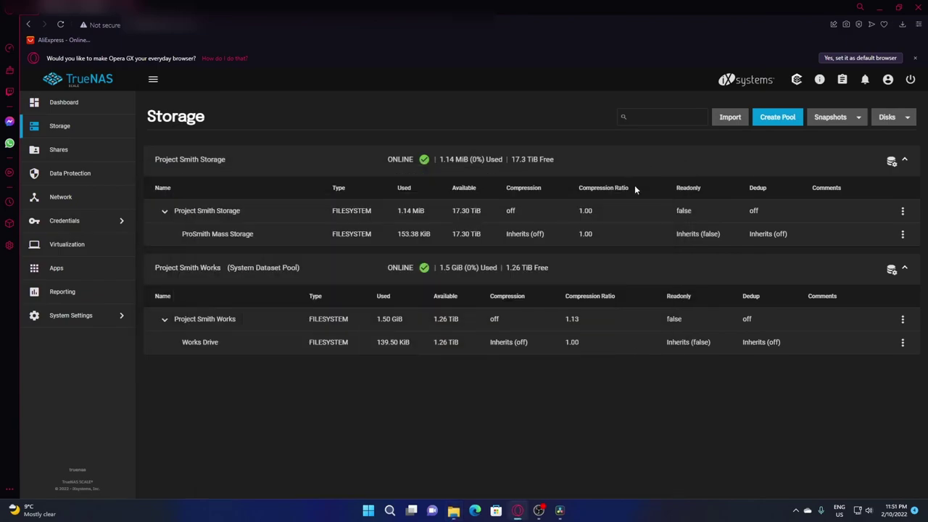
click(903, 234)
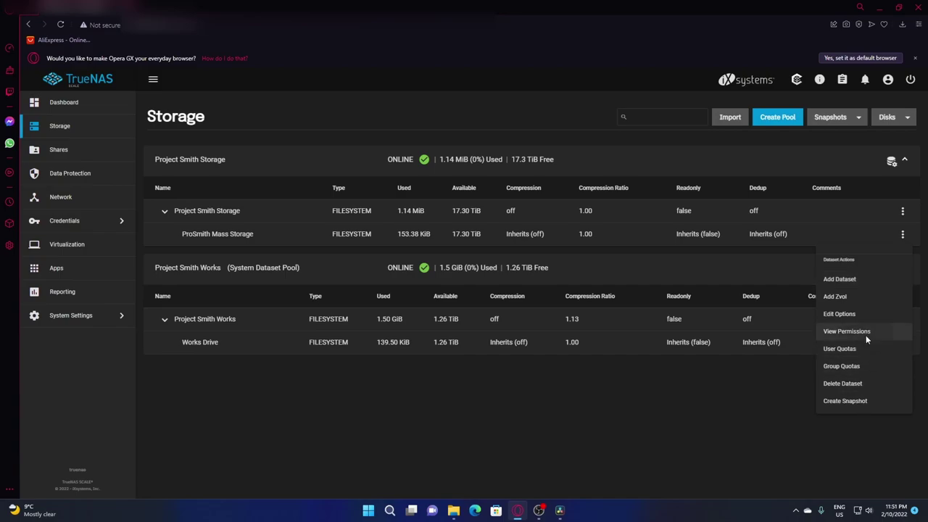
click(865, 334)
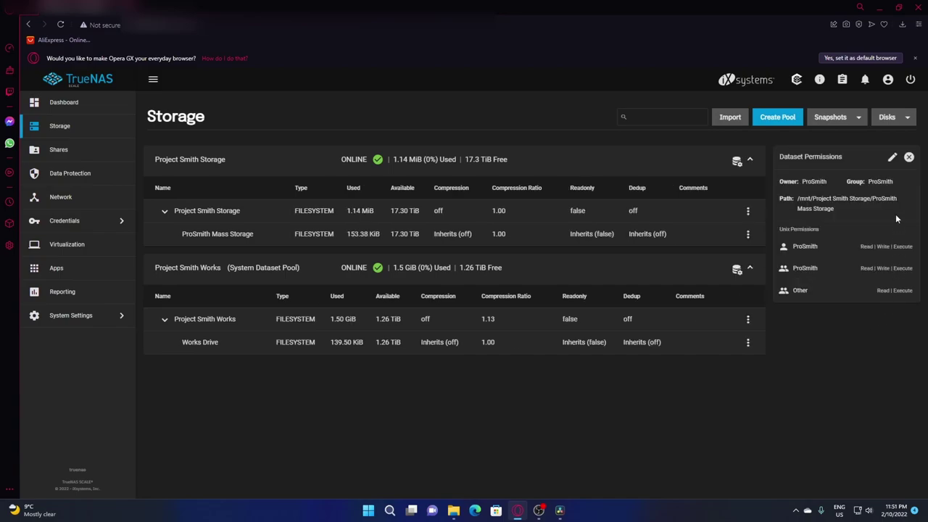
click(909, 157)
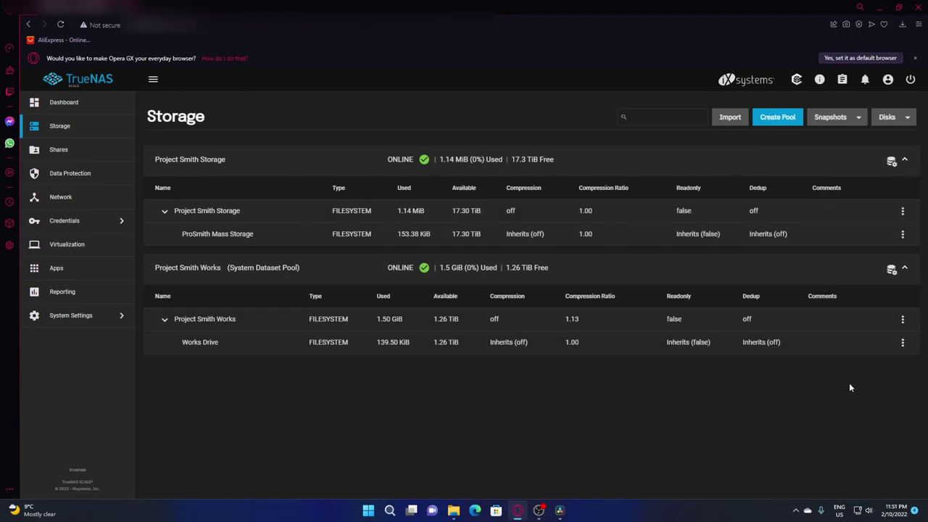
Start editing Works Drive permissions and set the owning user to ProSmith
click(902, 341)
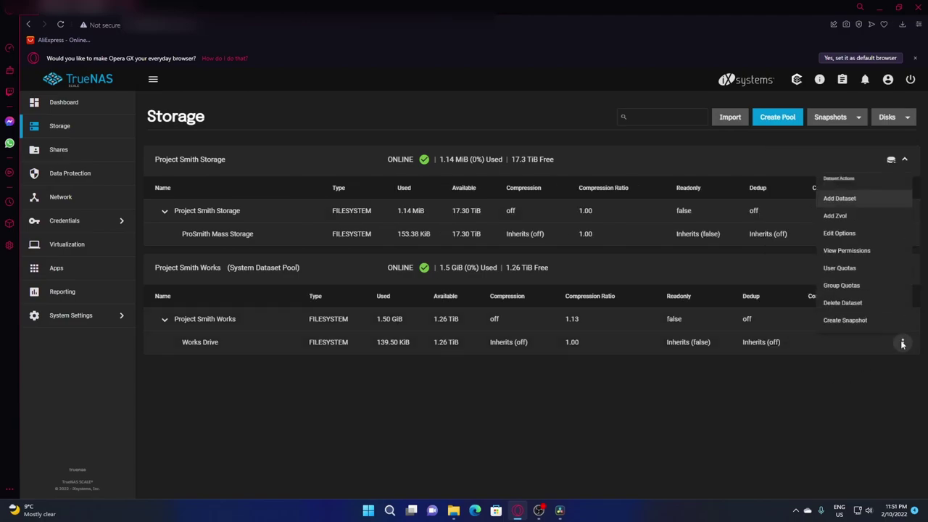
click(868, 250)
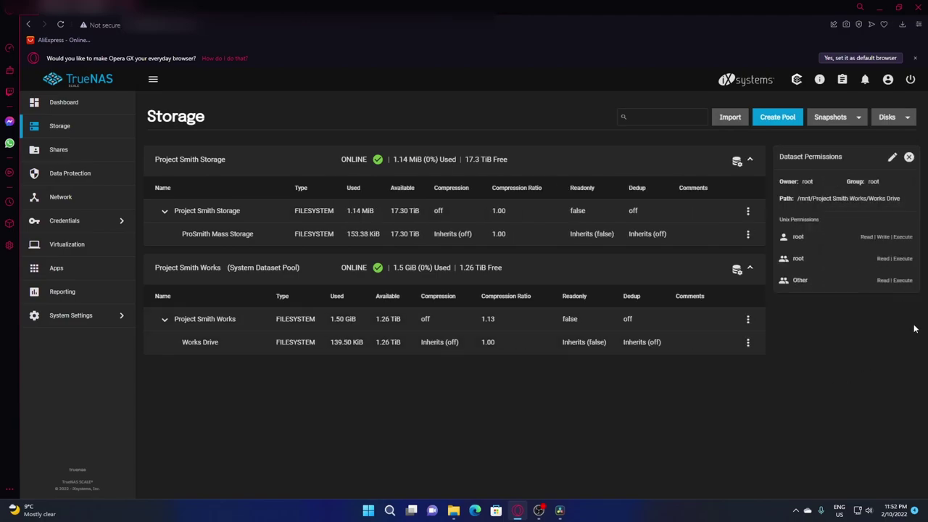
click(892, 158)
click(498, 229)
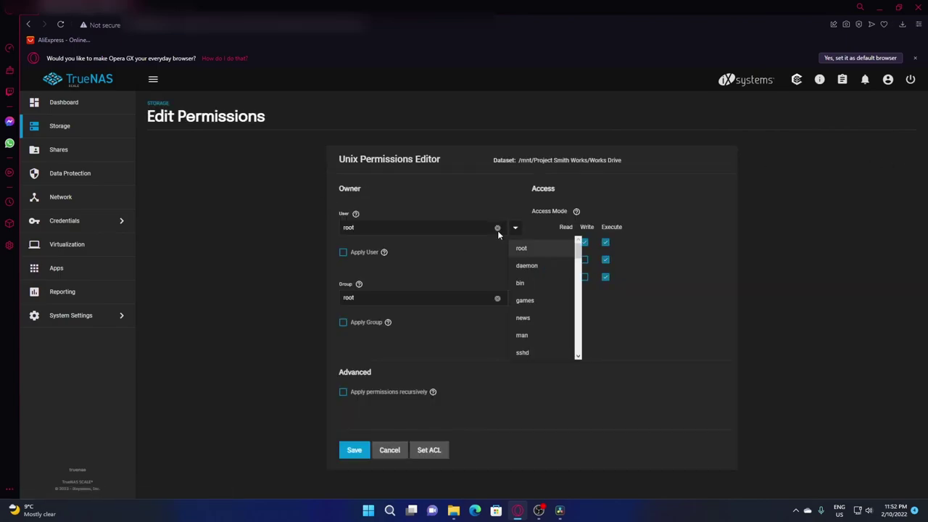
scroll(543, 297, down, 10)
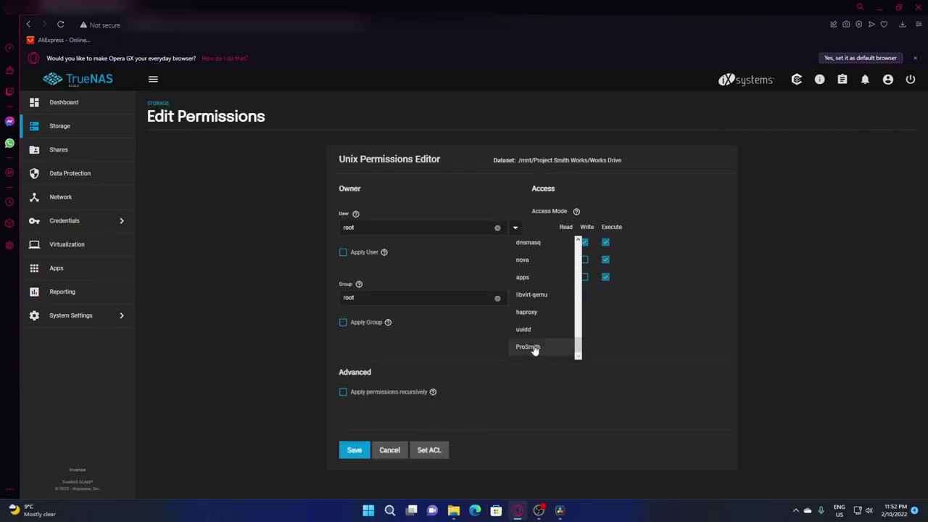
click(534, 347)
Set ProSmith as owning group with group write, apply user and group, and save
click(514, 299)
scroll(578, 425, down, 5)
scroll(578, 426, down, 2)
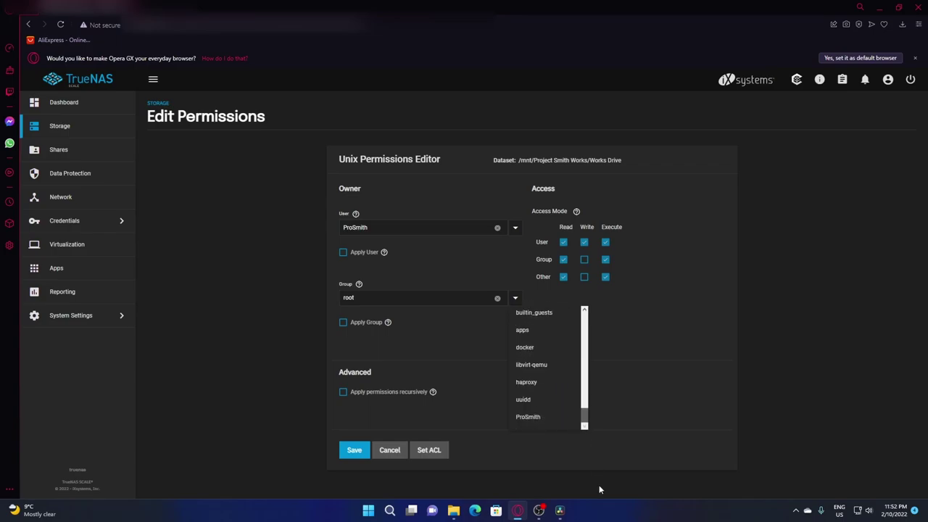
click(537, 417)
click(584, 260)
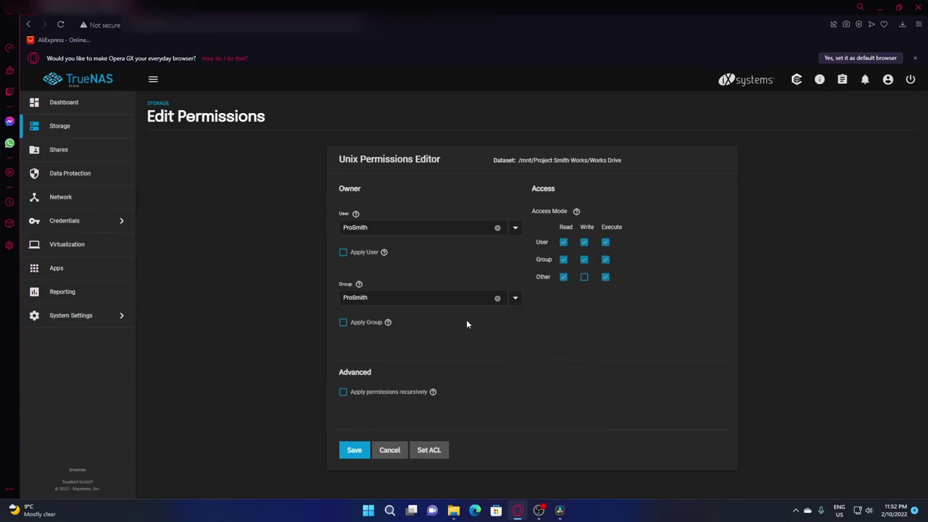
click(343, 251)
click(343, 322)
click(354, 450)
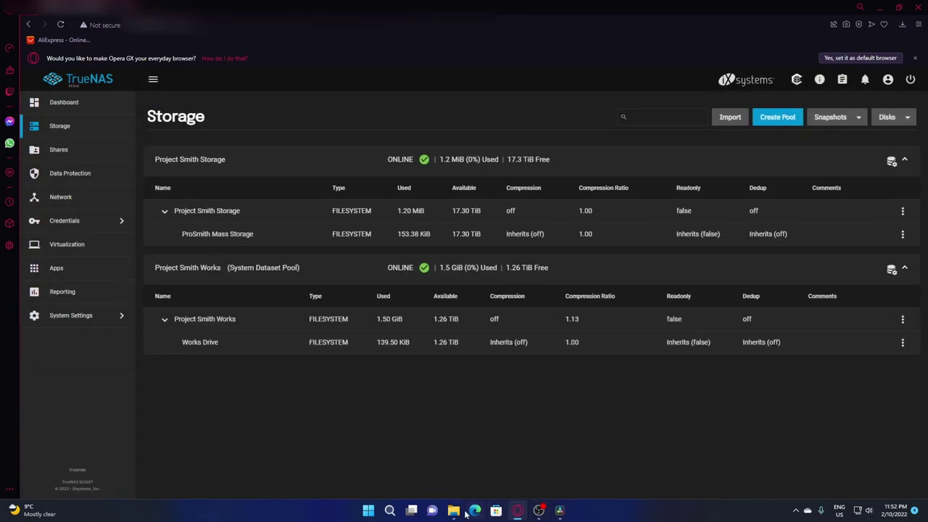
In File Explorer, create a new folder in the TRUENAS Project Smith Works share
click(454, 511)
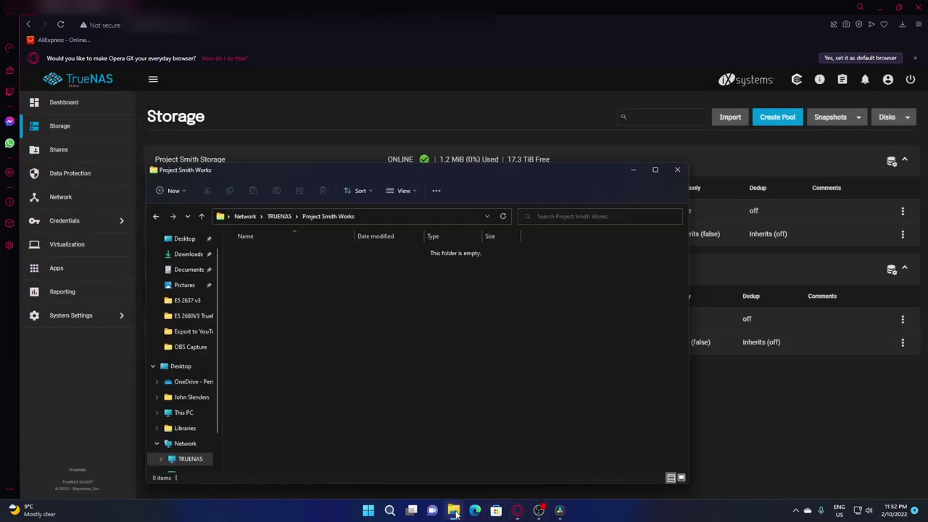
click(187, 461)
double_click(279, 255)
right_click(279, 295)
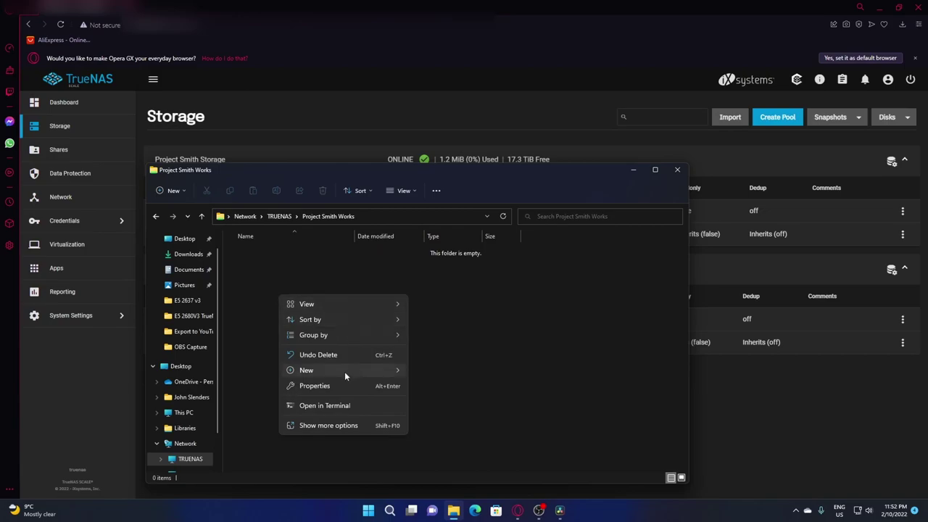
mouse_move(345, 371)
click(428, 243)
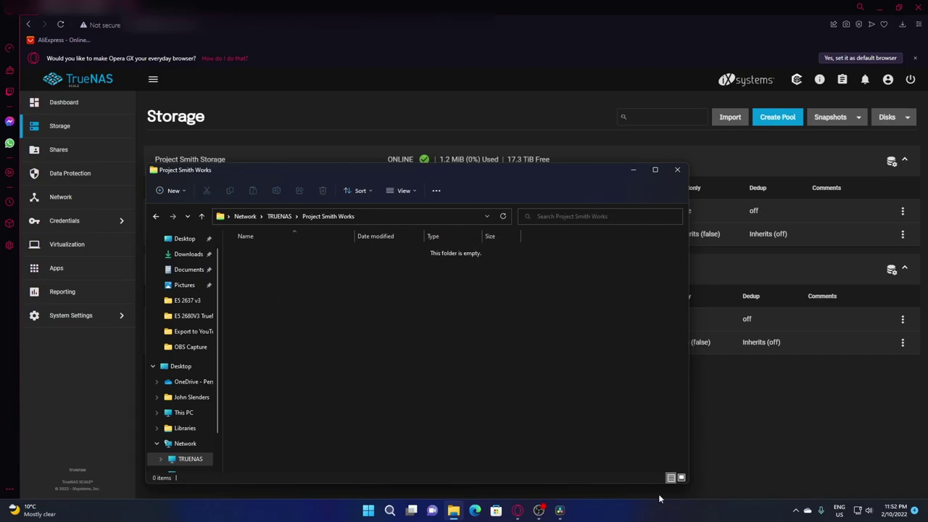
Create a new folder in the TRUENAS ProSmtih Mass Storage share
click(190, 459)
double_click(384, 242)
right_click(274, 305)
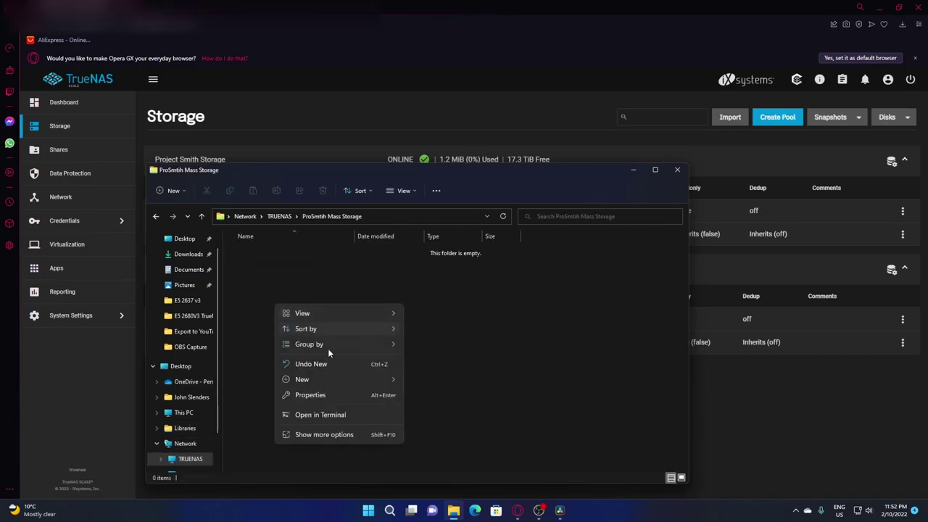
mouse_move(325, 379)
click(463, 254)
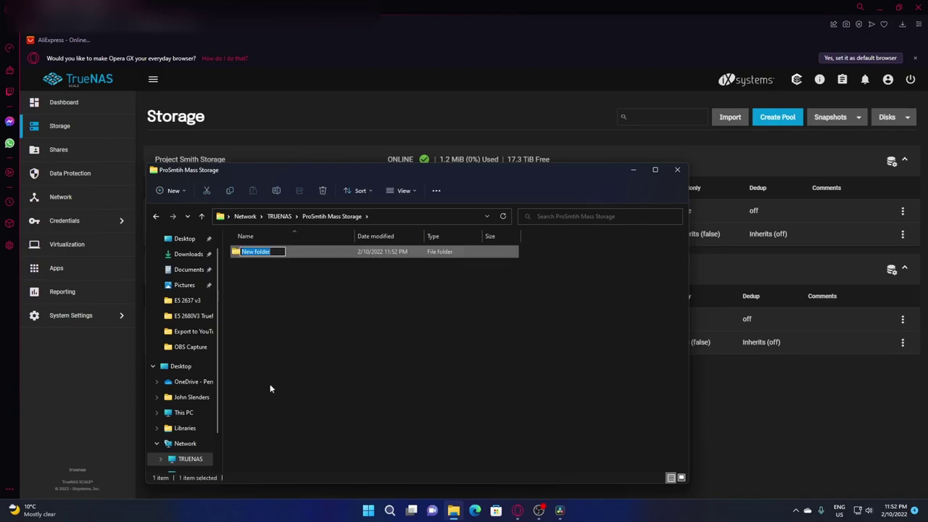
Inspect the Project Smith Works folder actions, then return to the TRUENAS share list
click(187, 459)
right_click(255, 242)
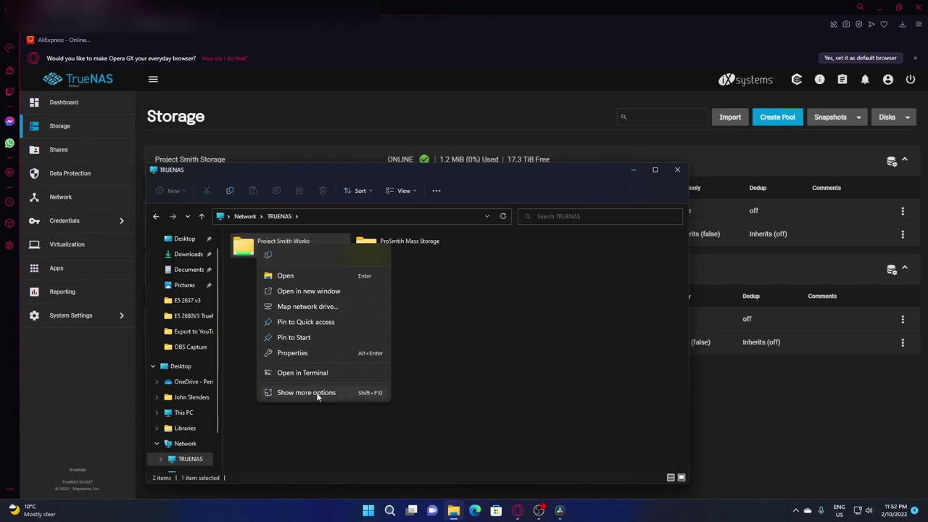
click(317, 393)
click(228, 367)
right_click(268, 249)
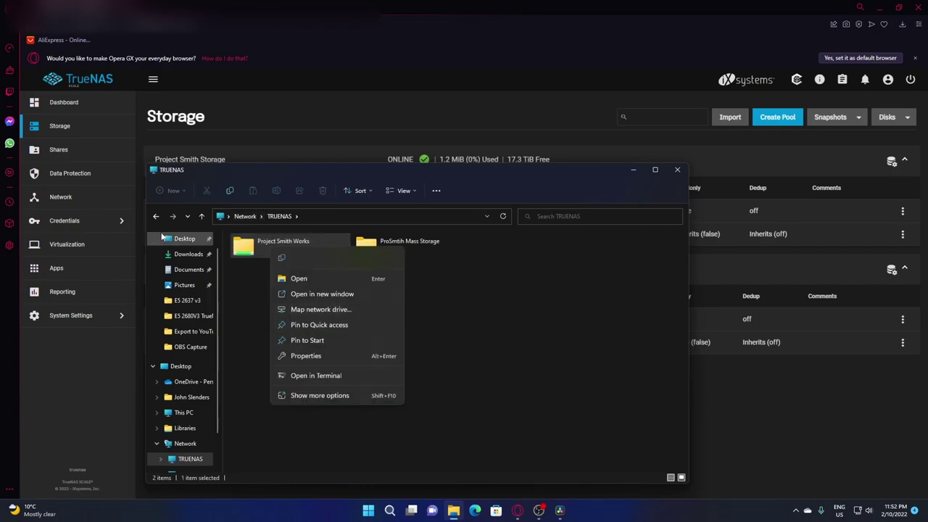
click(154, 216)
click(155, 217)
click(155, 218)
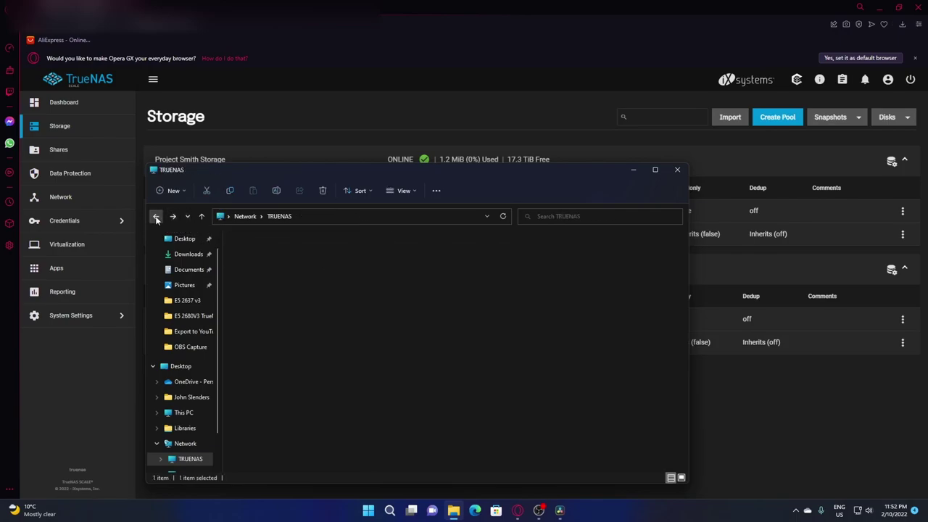
click(155, 219)
click(156, 218)
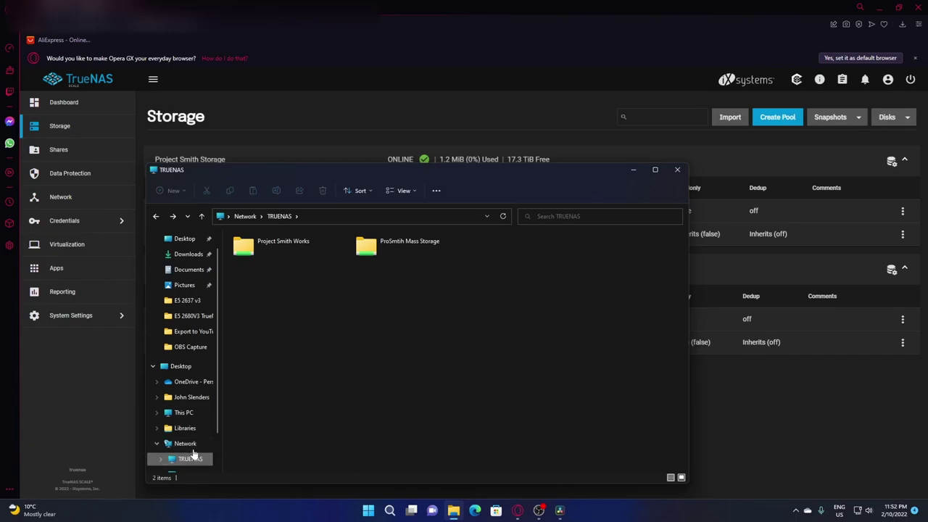
Place a TRUENAS shortcut on the desktop, minimize Explorer, and return to the TrueNAS Dashboard
key(super+Down)
key(alt+Tab)
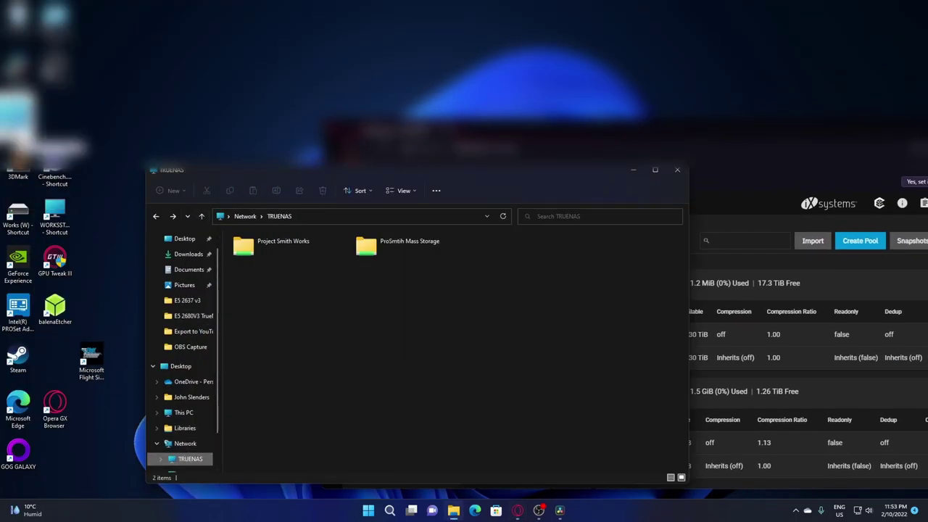
drag(113, 33, 103, 230)
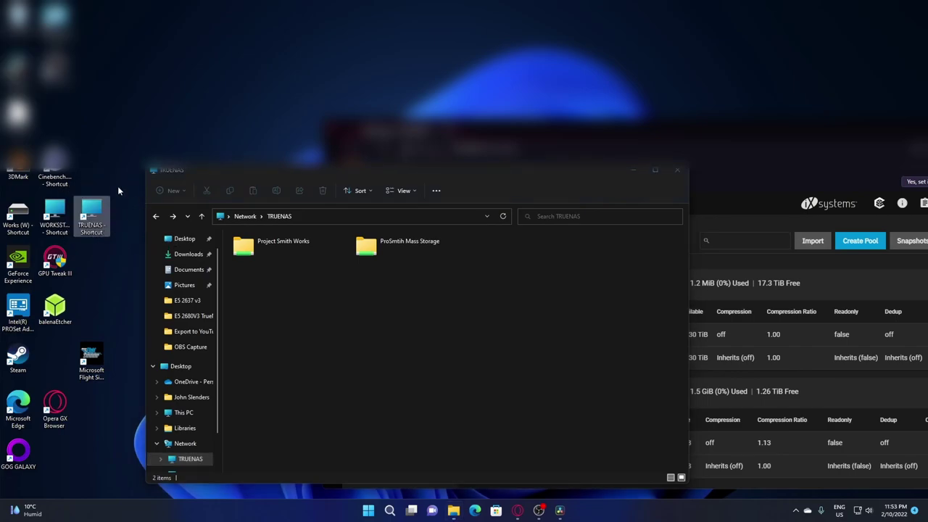
click(633, 169)
drag(508, 137, 292, 84)
click(386, 225)
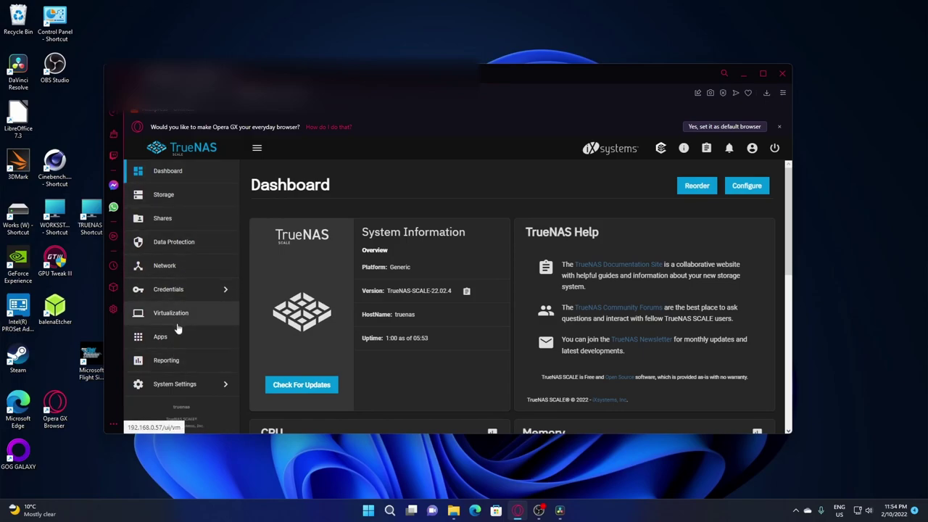
scroll(428, 324, down, 6)
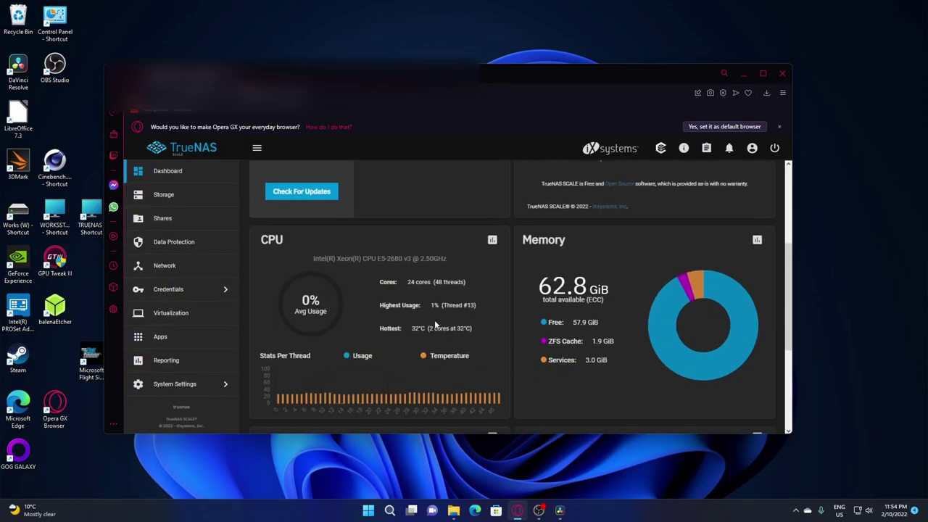
scroll(418, 367, up, 6)
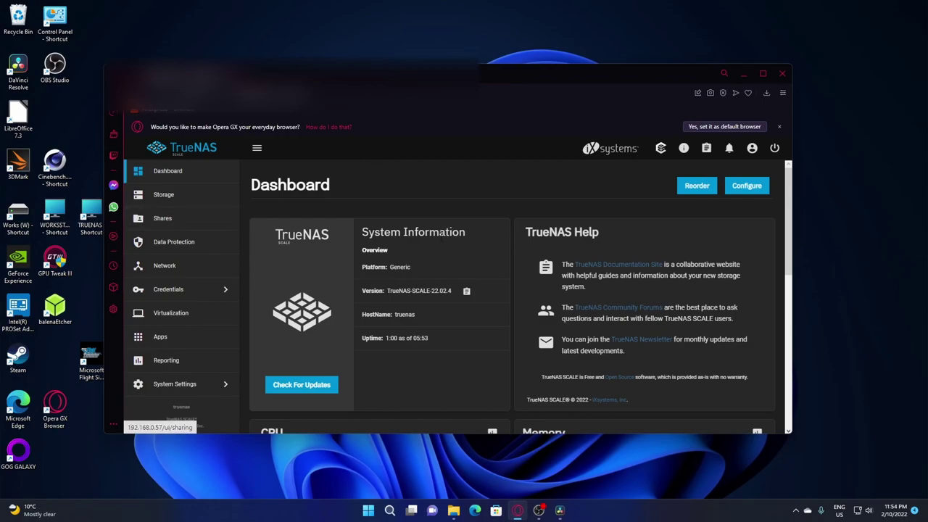
scroll(456, 234, down, 5)
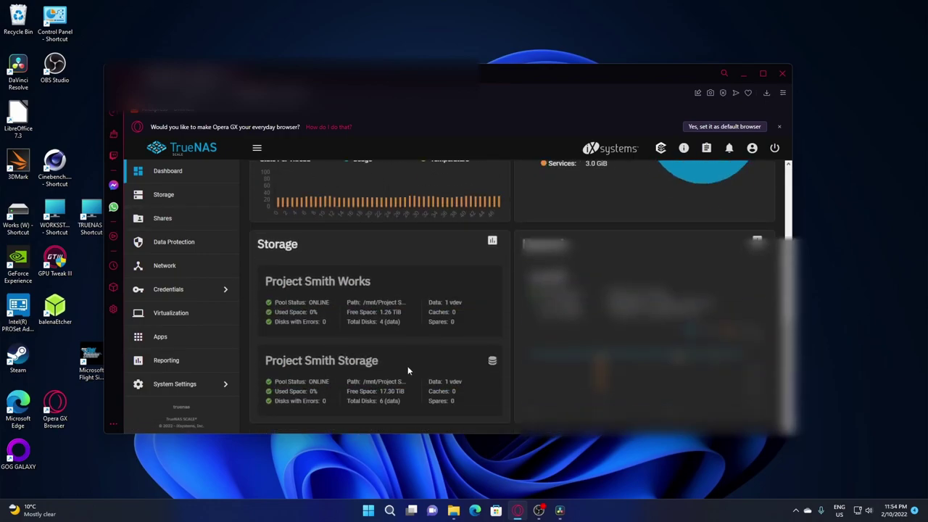
scroll(406, 366, up, 2)
scroll(401, 354, down, 2)
scroll(326, 372, up, 5)
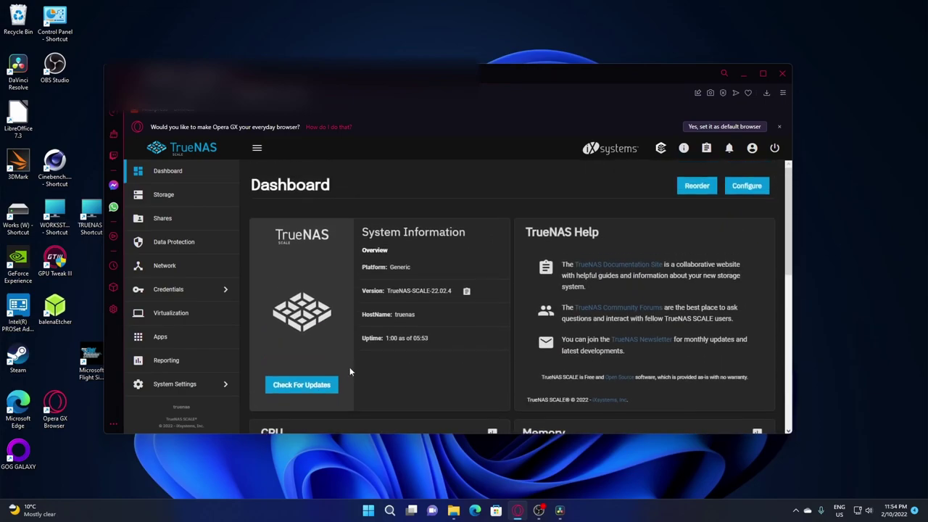